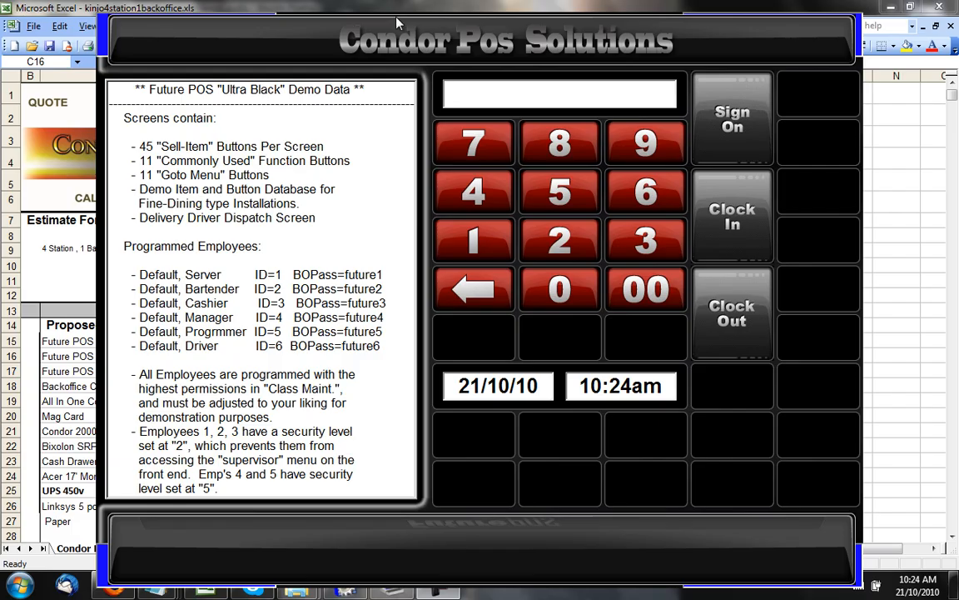
Sign on as the Default Server with ID 1 and permanently dismiss the colour-scheme prompt.
left_click(472, 240)
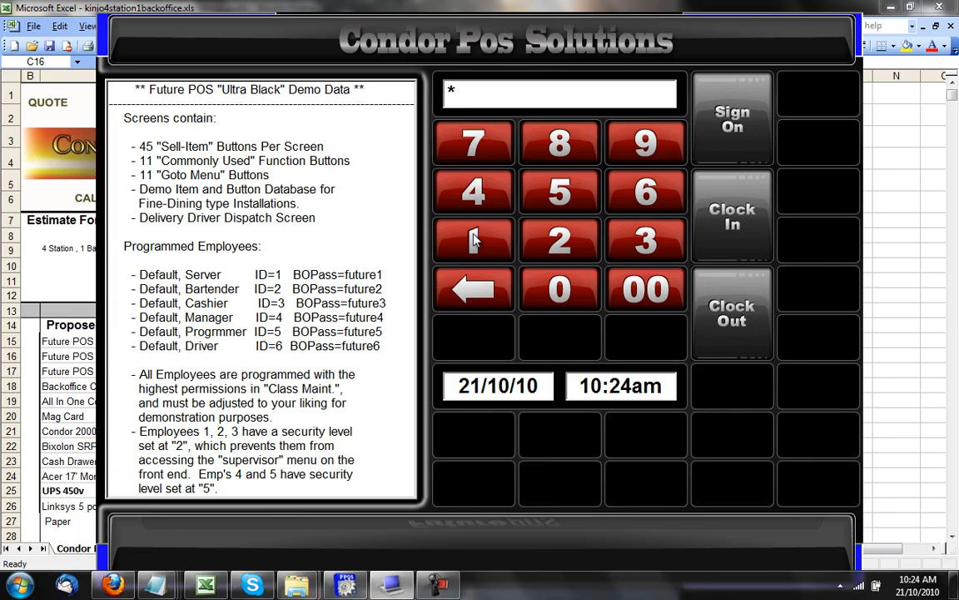
left_click(740, 130)
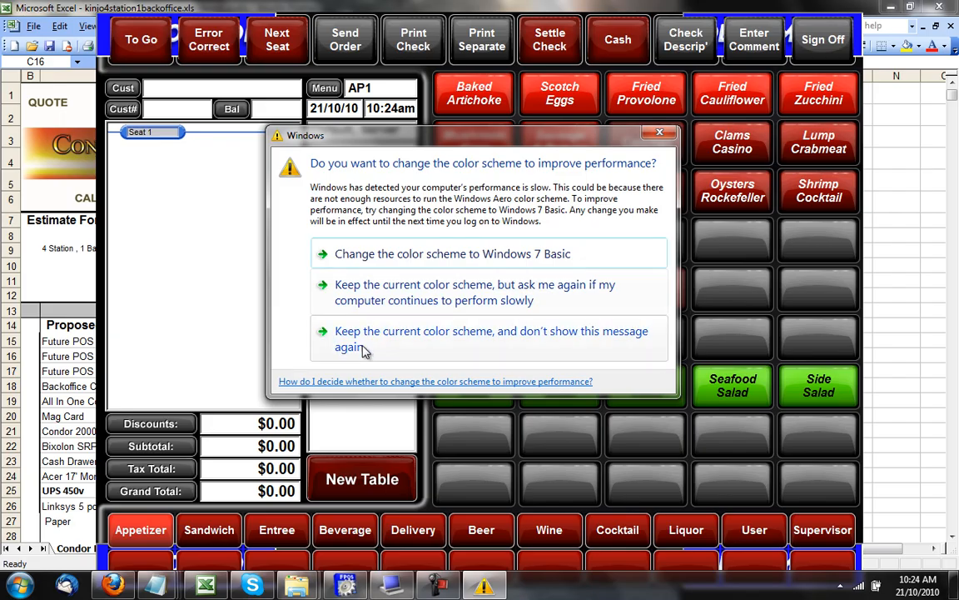
left_click(364, 351)
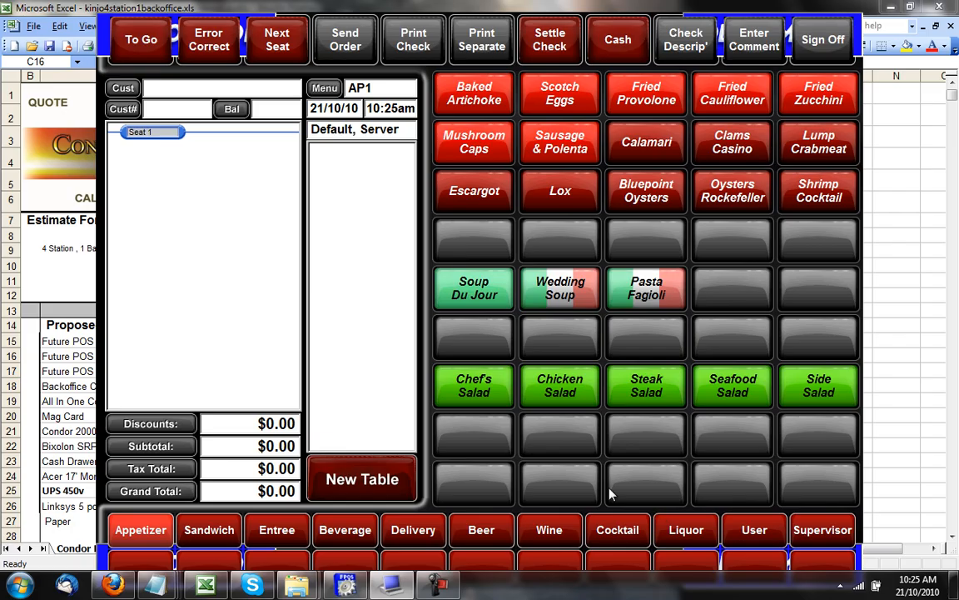
Browse the appetizer, sandwich, beer, wine, cocktail and liquor menus.
left_click(147, 534)
left_click(205, 533)
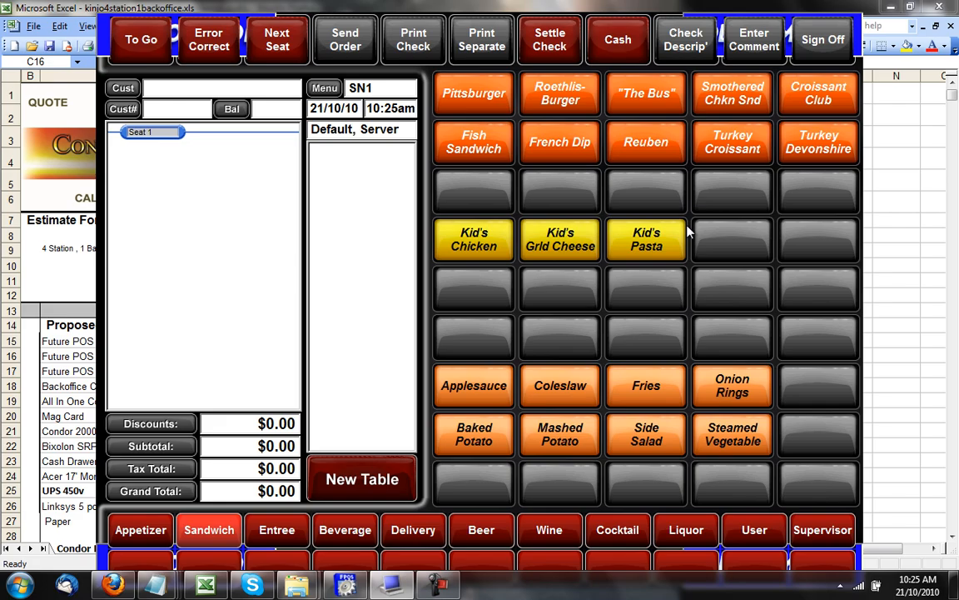
left_click(487, 530)
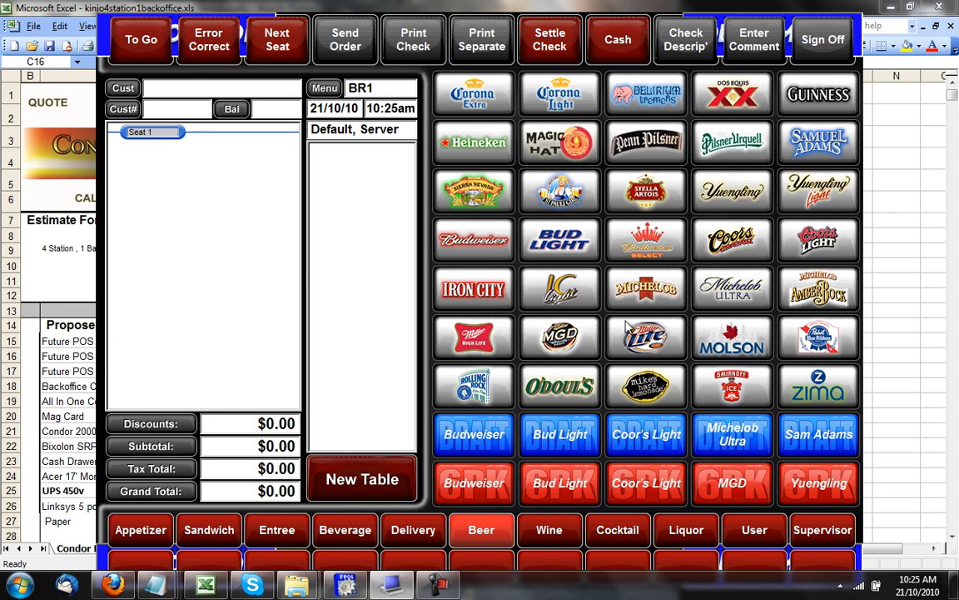
left_click(547, 539)
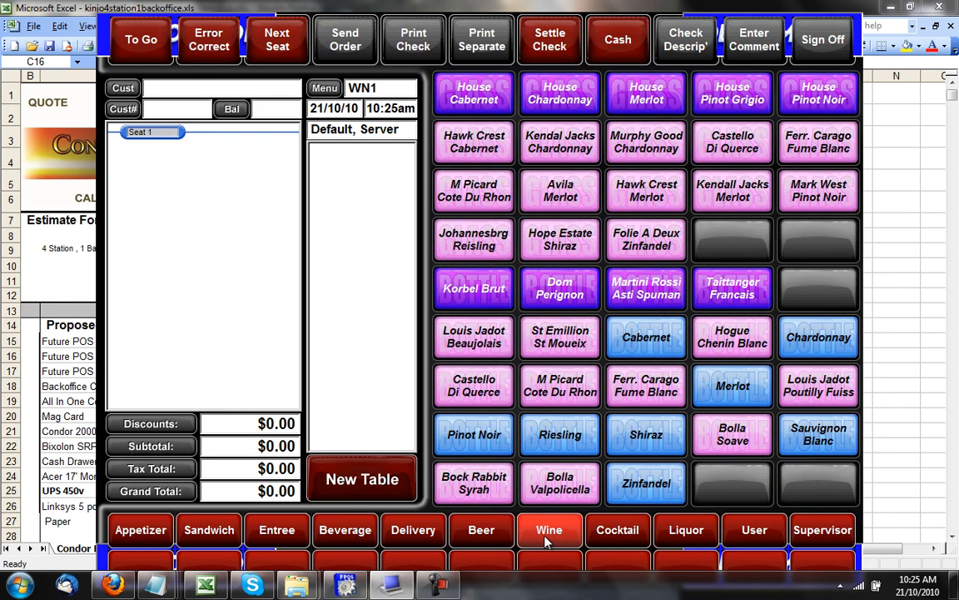
left_click(619, 529)
left_click(671, 531)
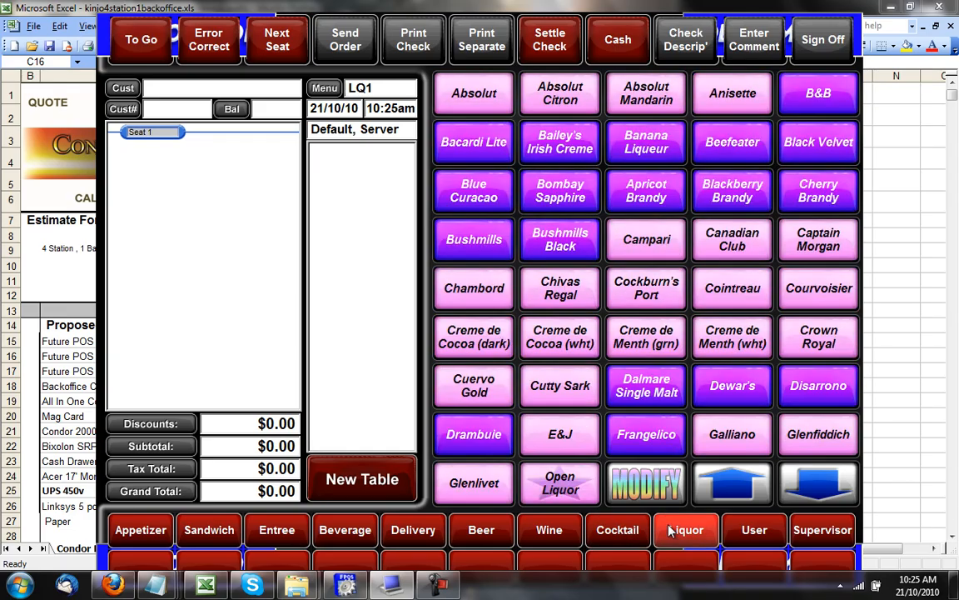
Show the User functions page and cancel the Supervisor password prompt.
left_click(739, 537)
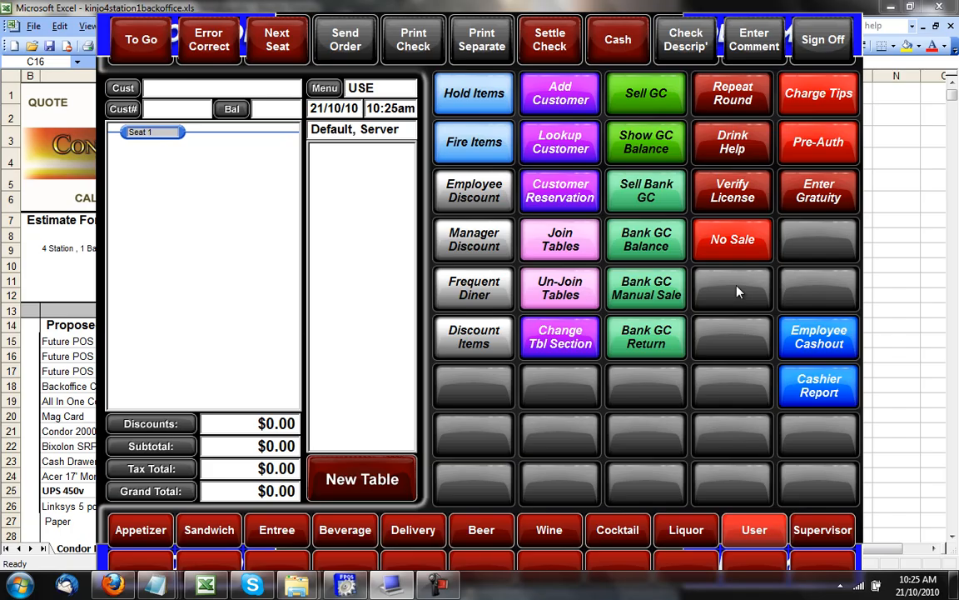
left_click(834, 539)
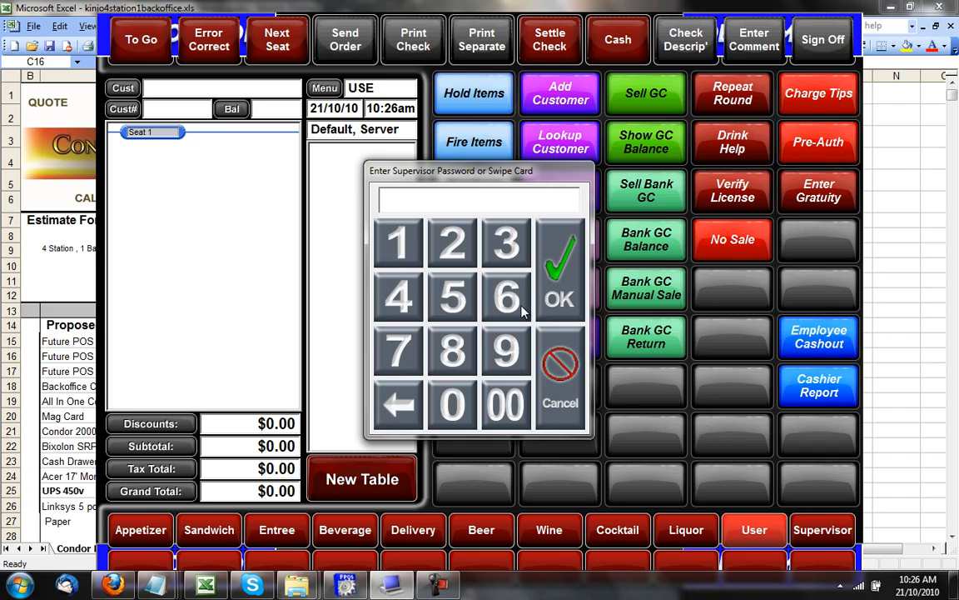
left_click(558, 366)
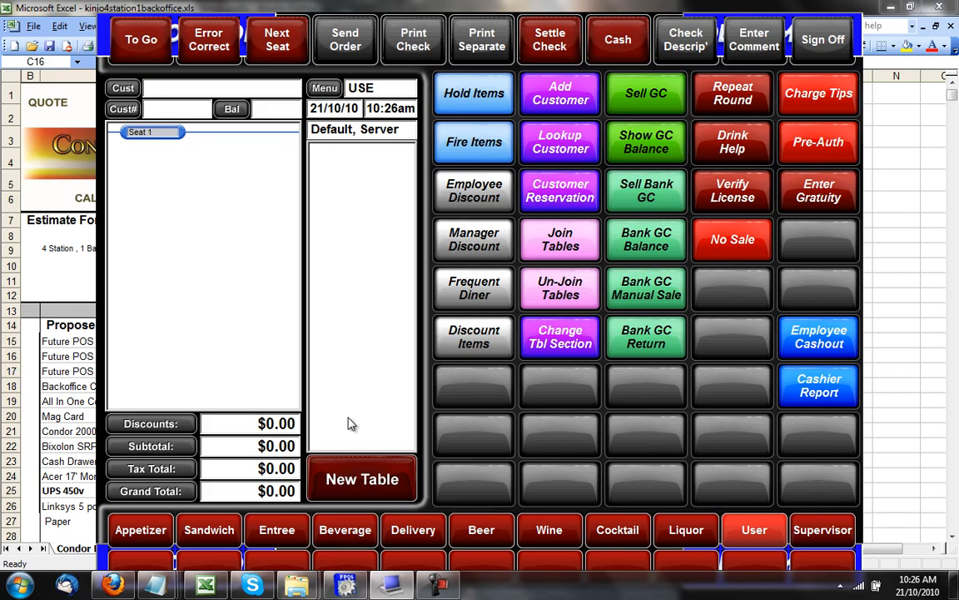
Page through the dining rooms, then open table 13 in the Main Room.
left_click(376, 480)
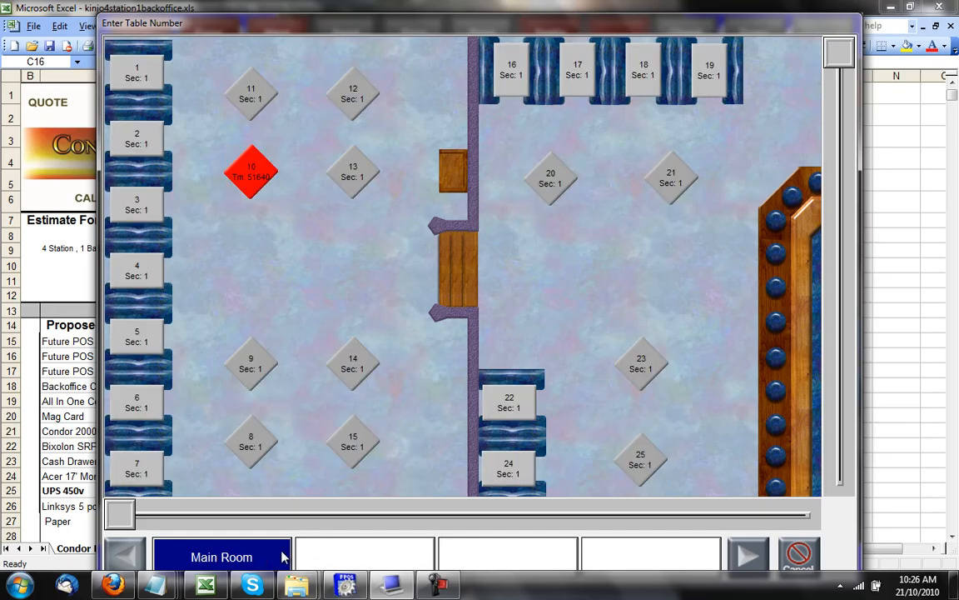
left_click(364, 562)
left_click(469, 557)
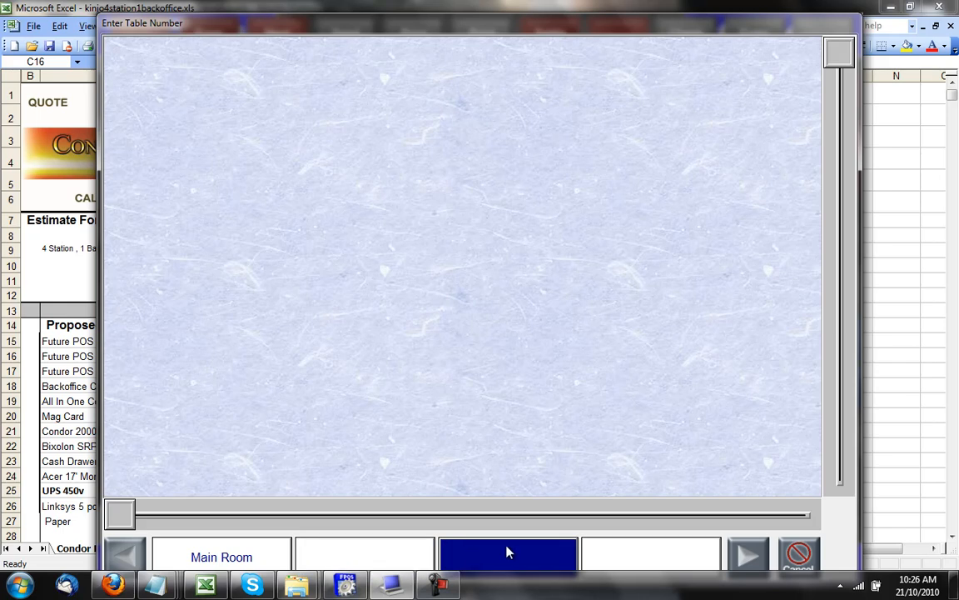
left_click(663, 556)
left_click(747, 558)
left_click(747, 558)
left_click(747, 558)
left_click(627, 554)
left_click(739, 558)
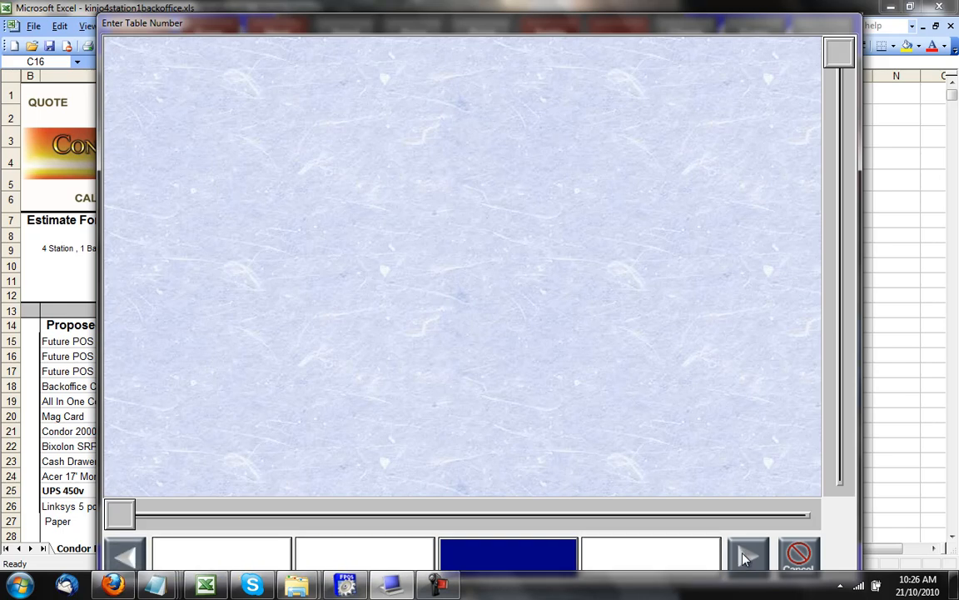
left_click(125, 558)
left_click(125, 560)
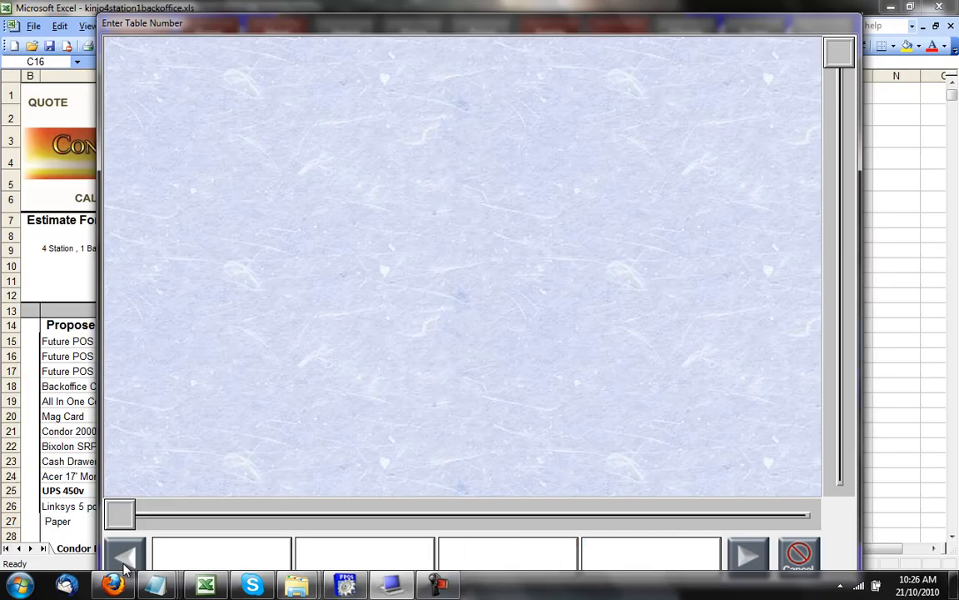
left_click(124, 558)
left_click(215, 560)
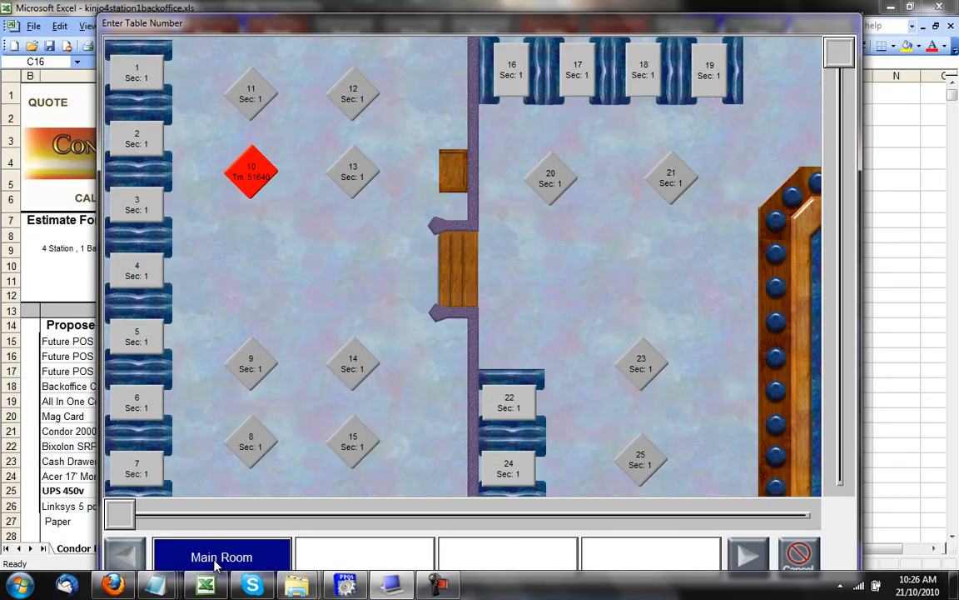
left_click(364, 182)
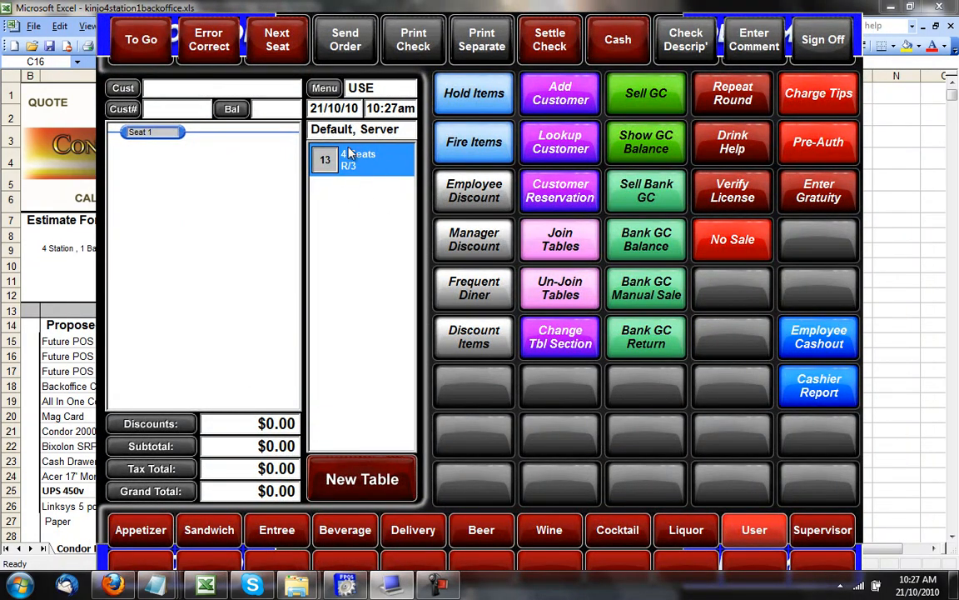
Open table 14, switch between both tables' checks, and cancel another New Table.
left_click(327, 480)
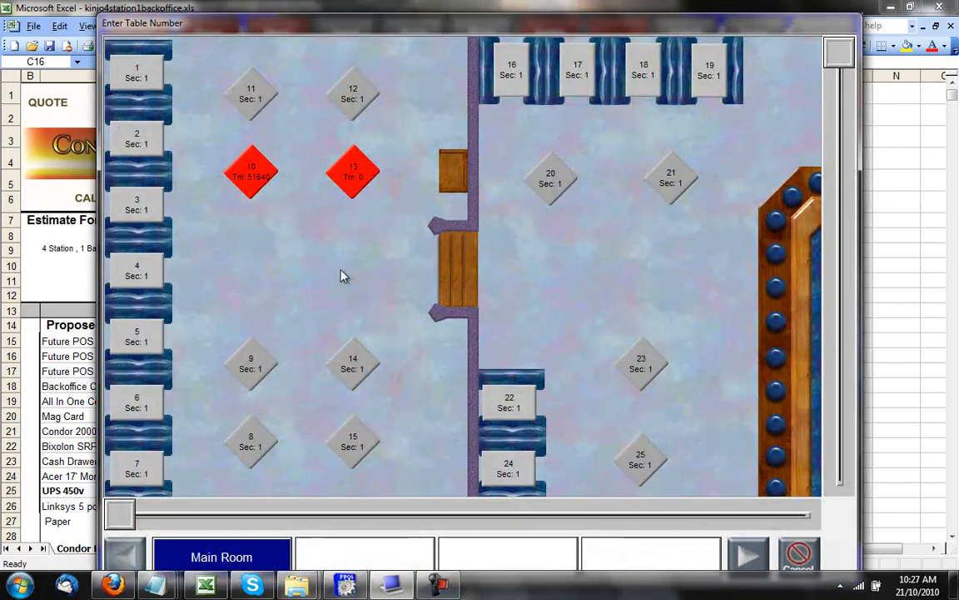
left_click(353, 363)
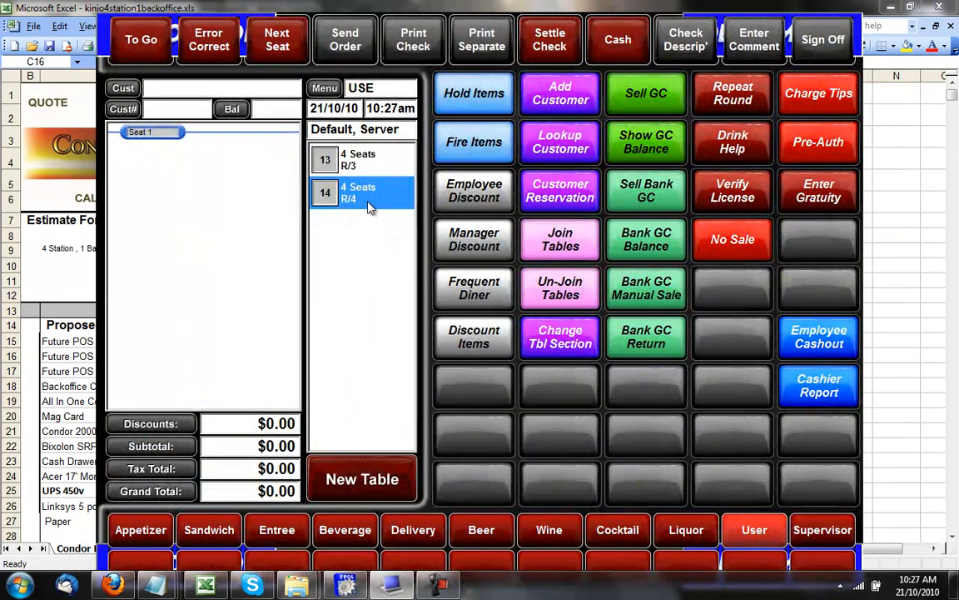
left_click(364, 163)
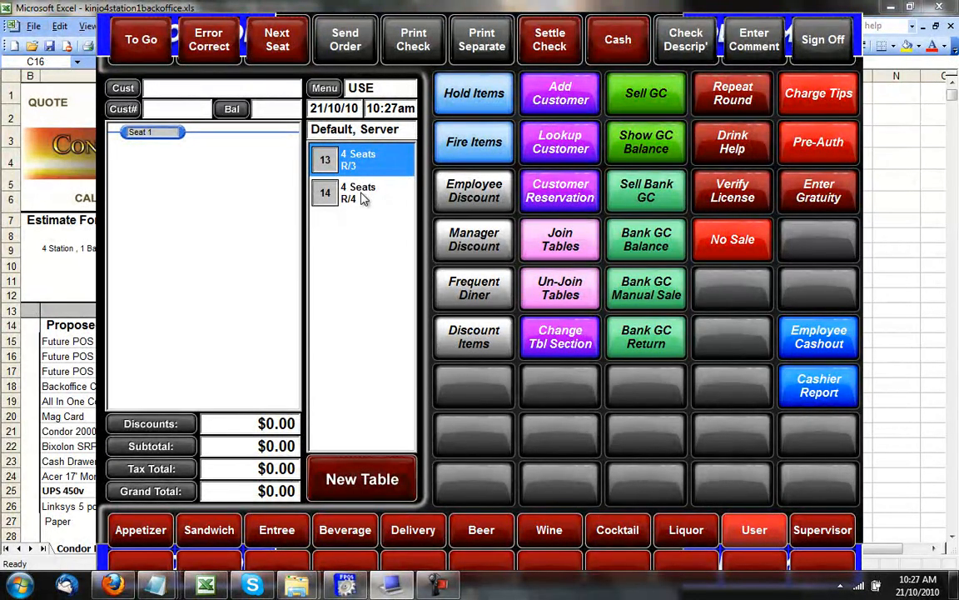
left_click(351, 192)
left_click(350, 165)
left_click(348, 201)
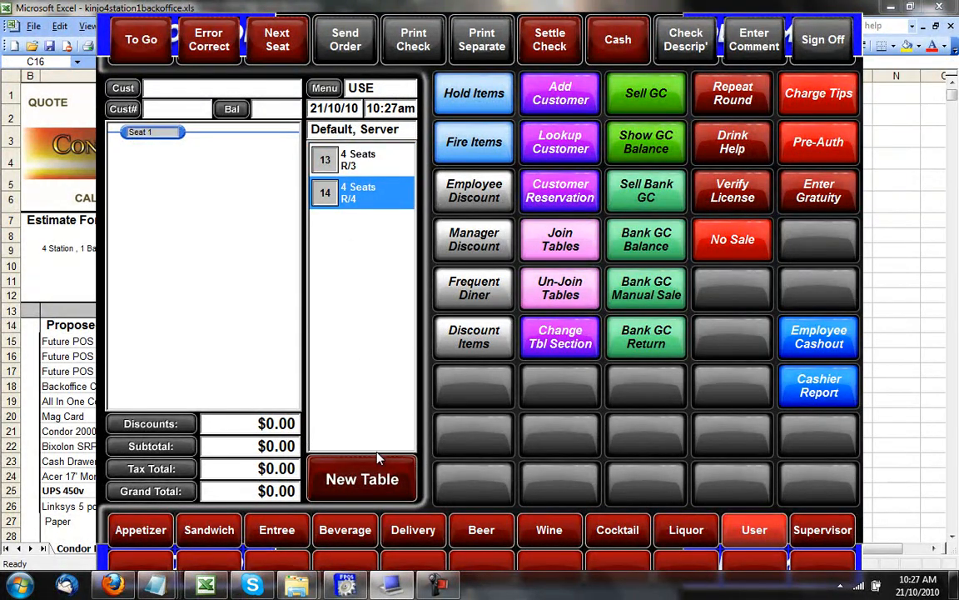
left_click(366, 481)
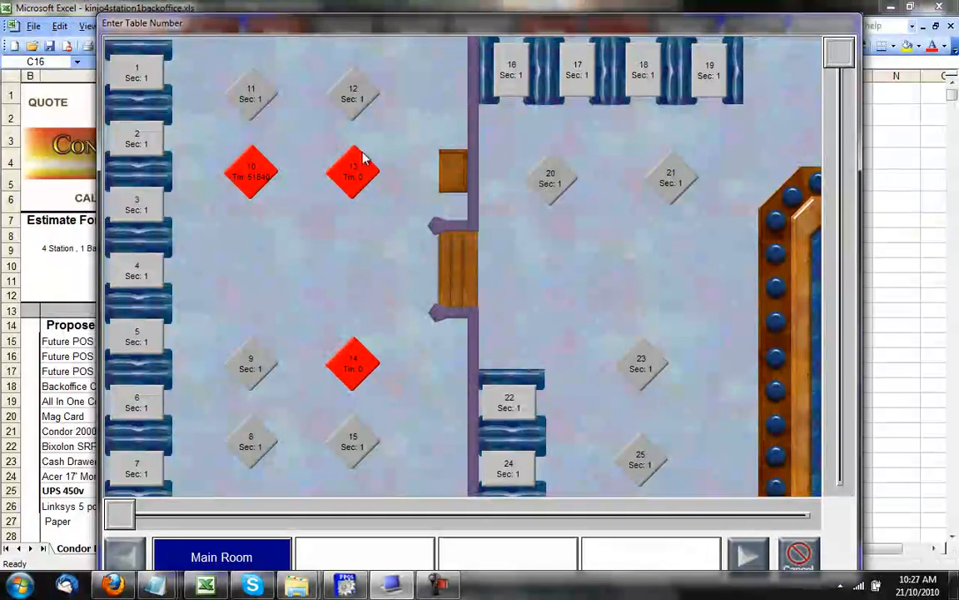
left_click(791, 561)
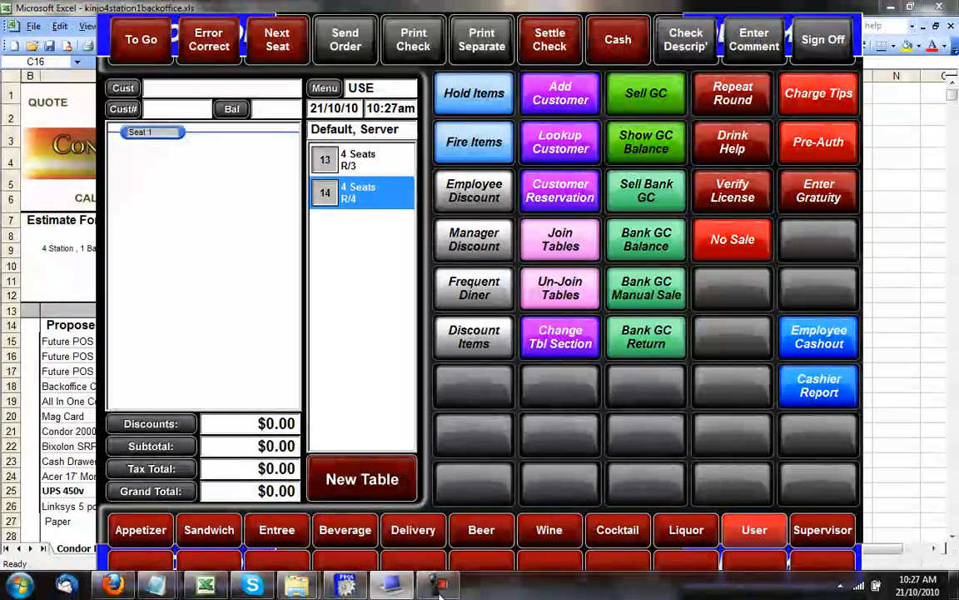
Send table 14 Baked Artichoke, Mushroom Caps, and bottled IC Light, Michelob, Bud Select.
left_click(149, 537)
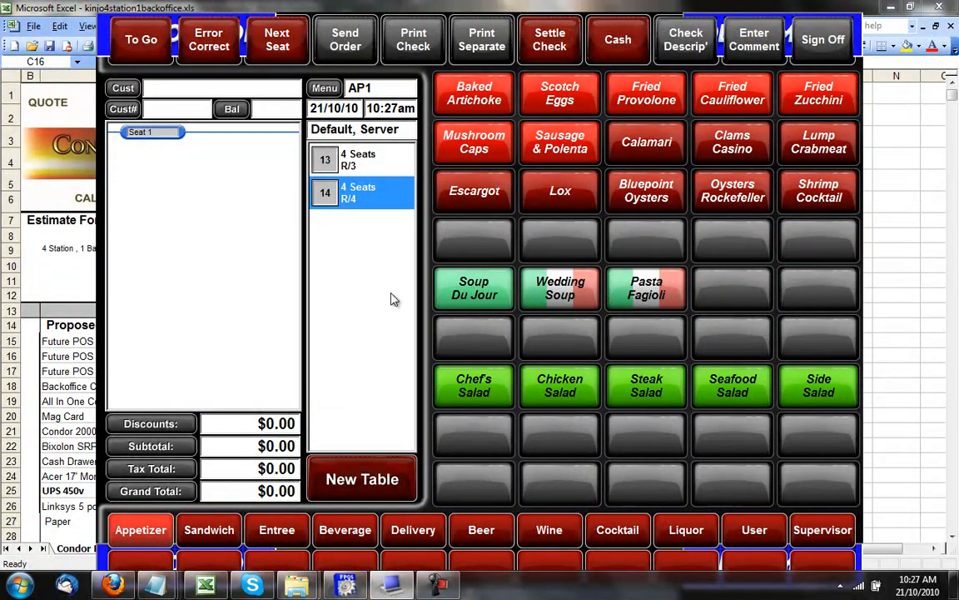
left_click(479, 106)
left_click(473, 143)
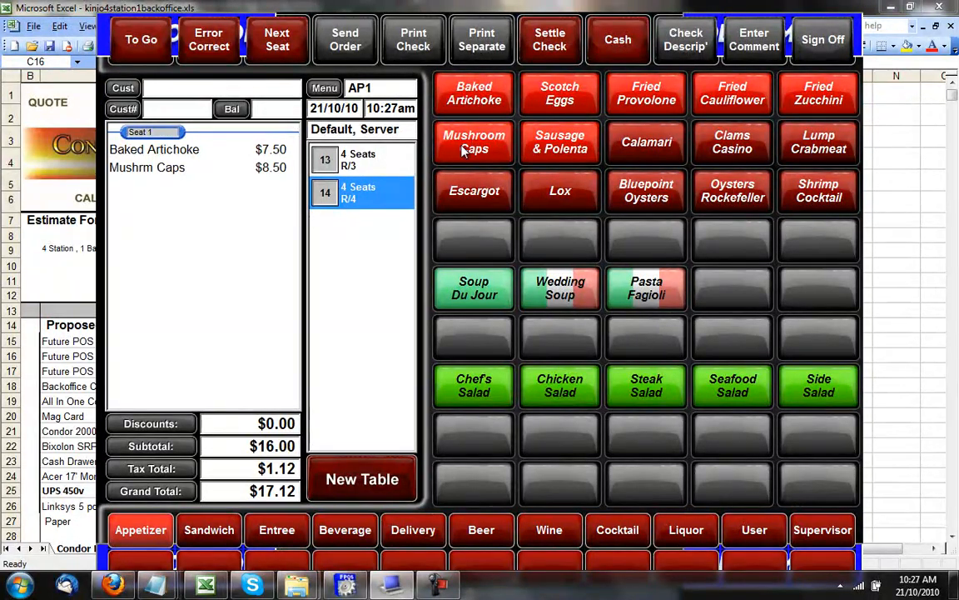
left_click(278, 532)
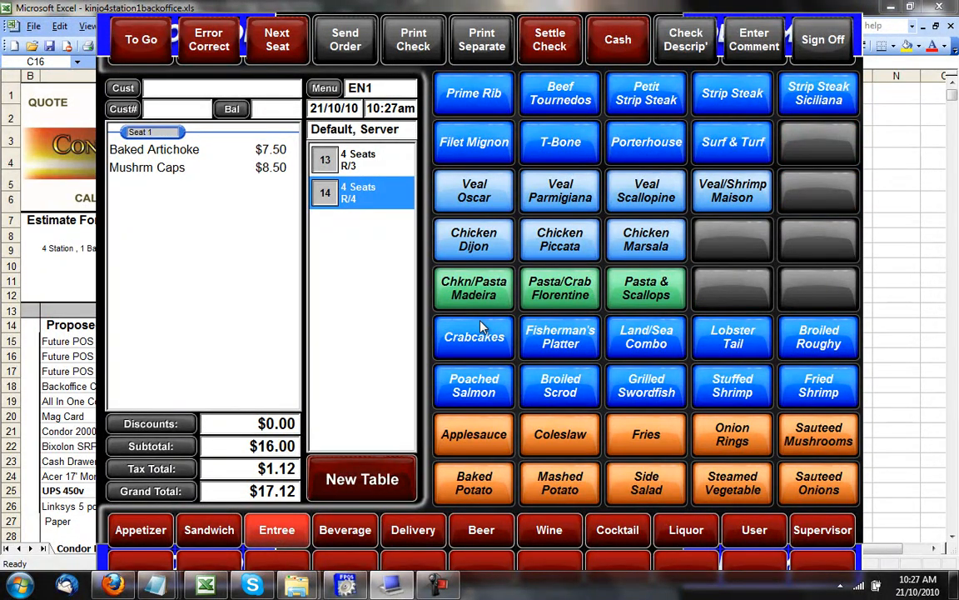
left_click(491, 532)
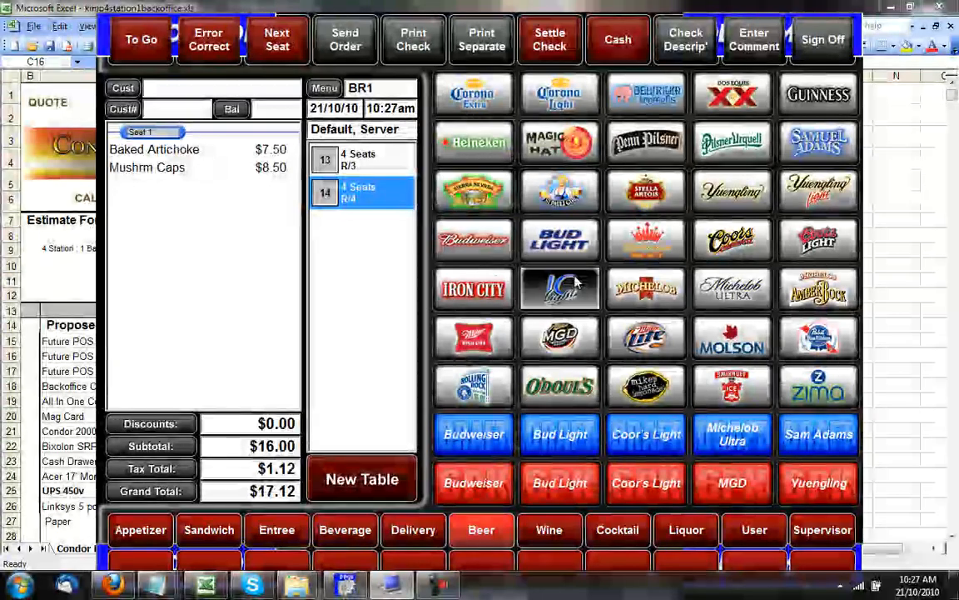
left_click(560, 288)
left_click(646, 289)
left_click(637, 241)
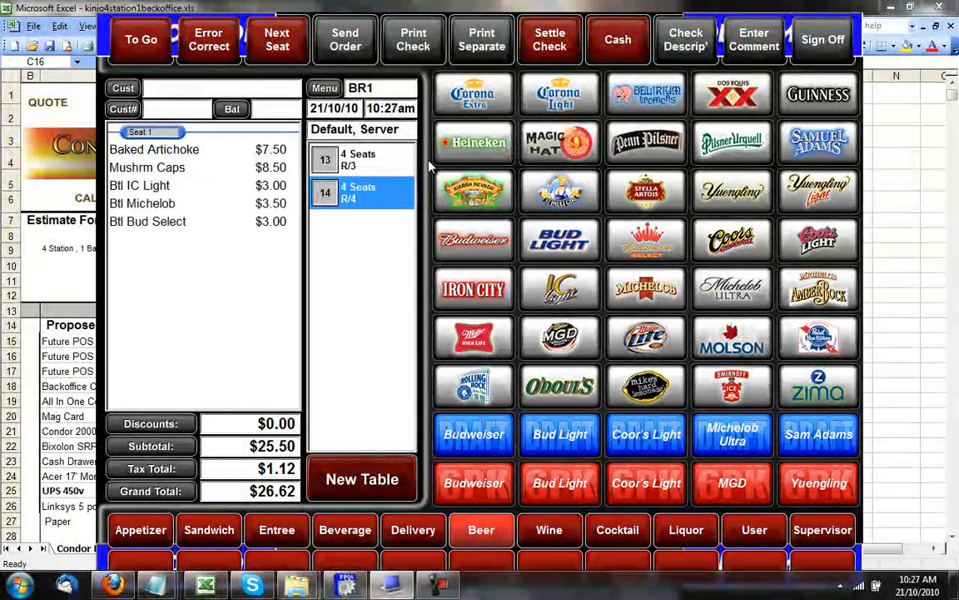
left_click(356, 47)
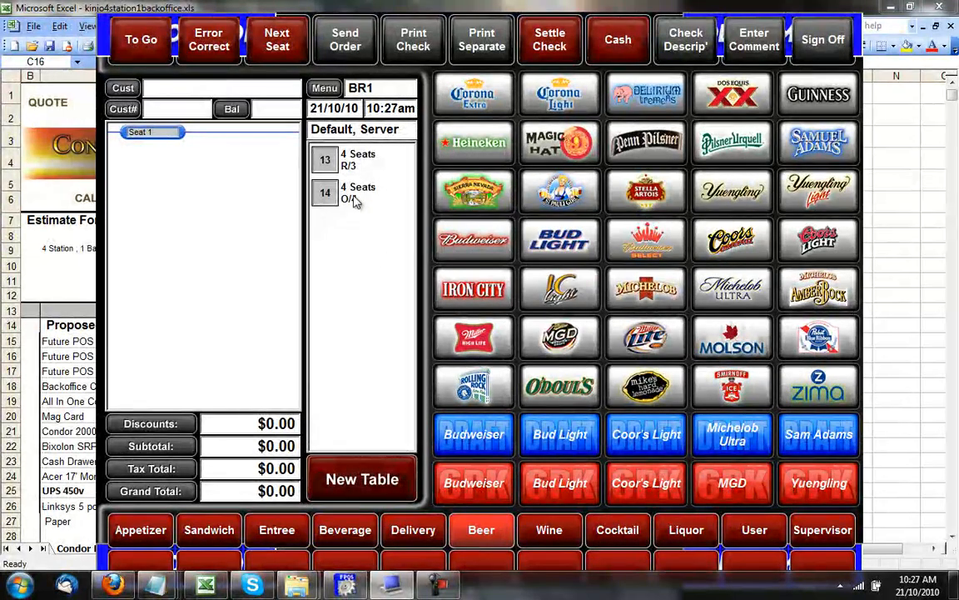
left_click(356, 196)
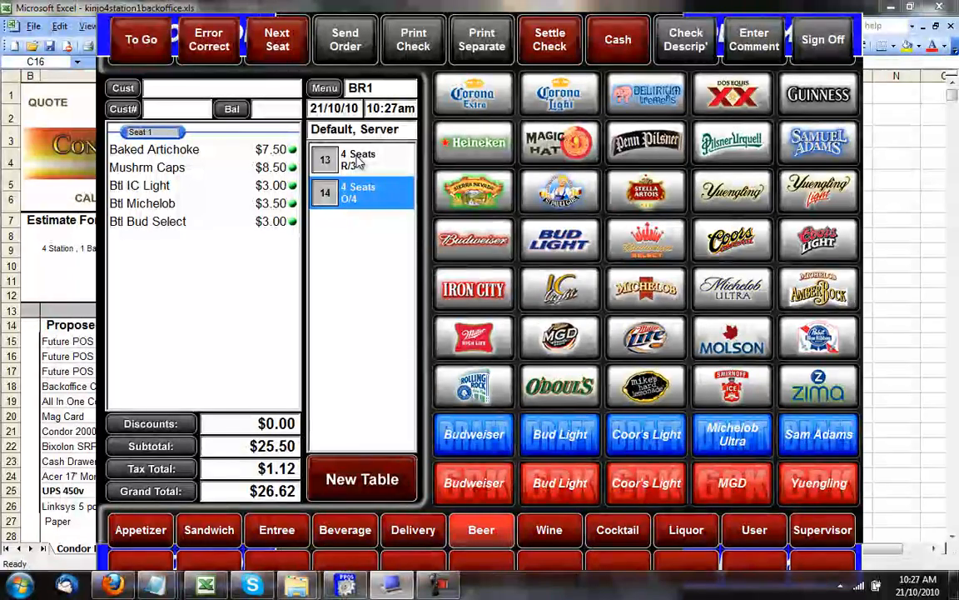
Open table 13 and add bottled MGD, Miller Lite and IC Light.
left_click(322, 150)
left_click(549, 530)
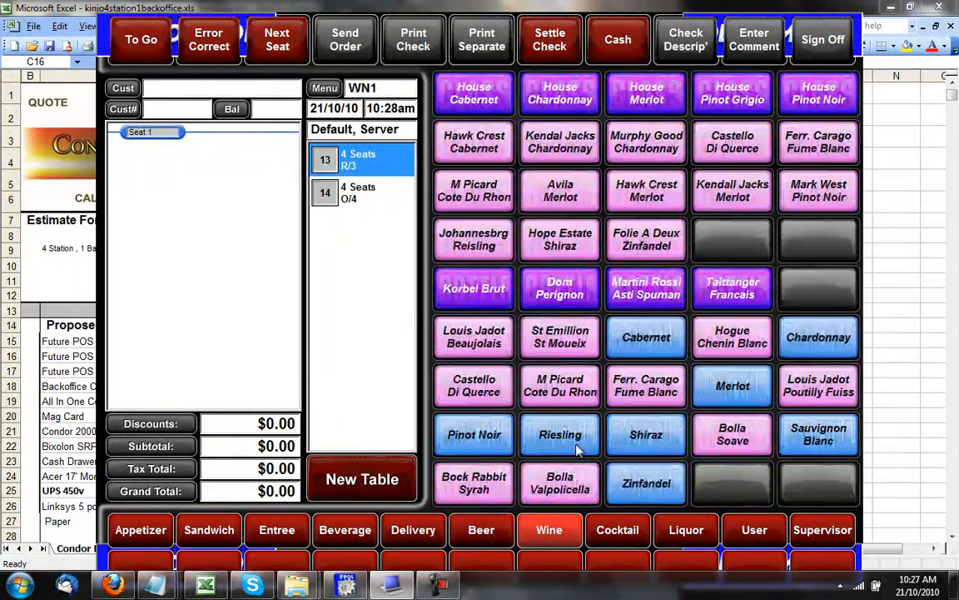
left_click(647, 335)
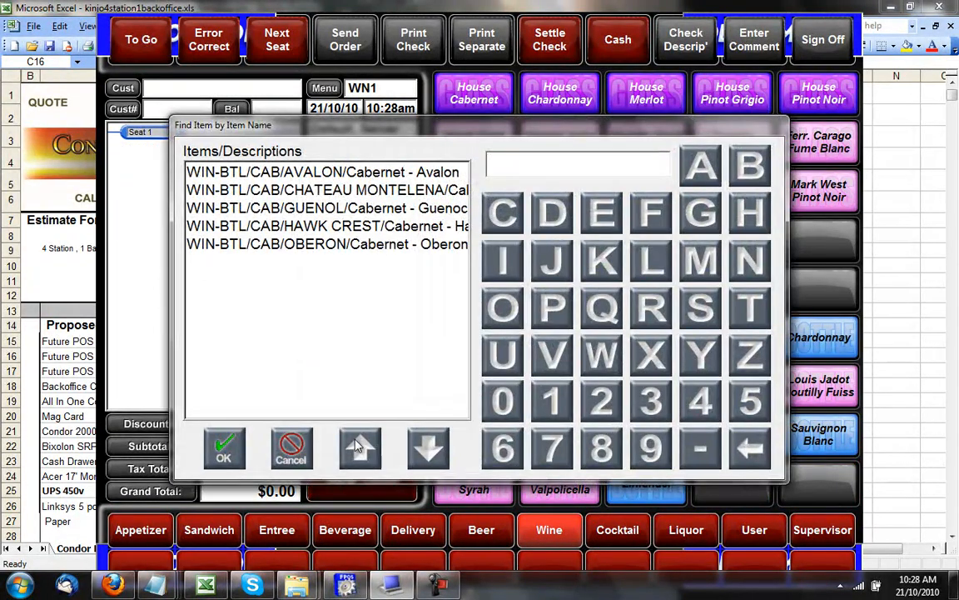
left_click(289, 450)
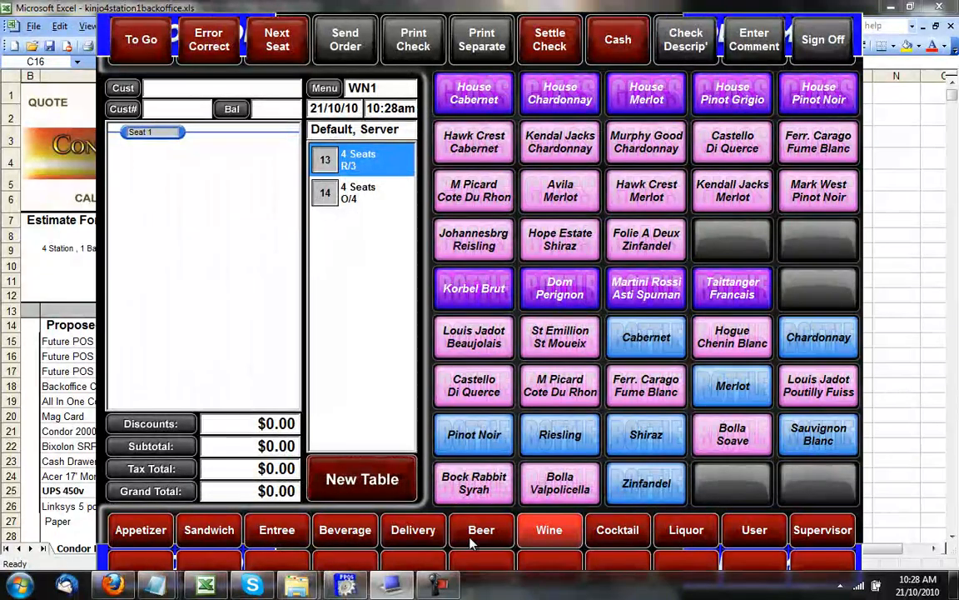
left_click(482, 530)
left_click(585, 338)
left_click(646, 335)
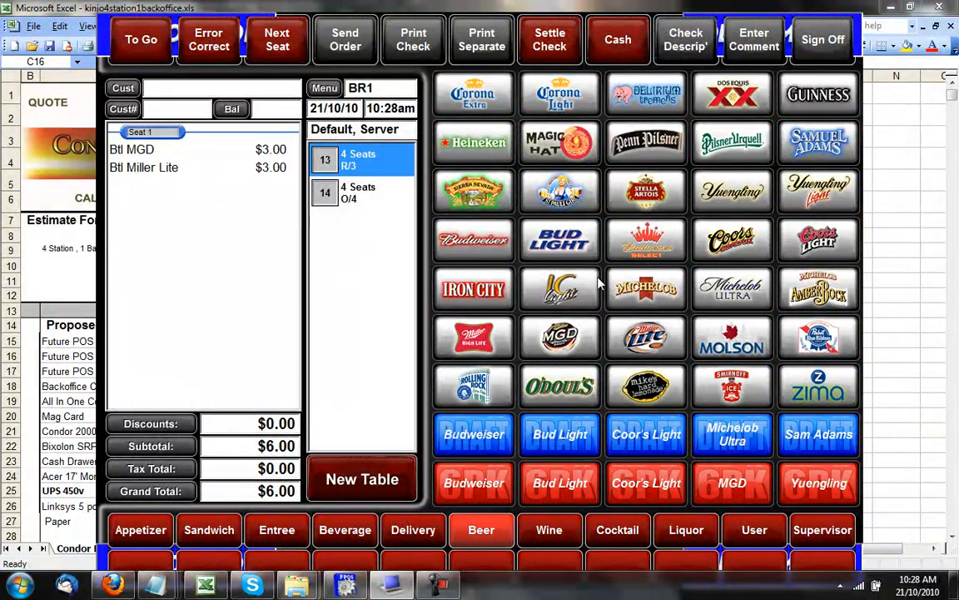
left_click(553, 298)
Add Johannesberg Riesling and M Picard wines, then send table 13's $38.00 order.
left_click(546, 530)
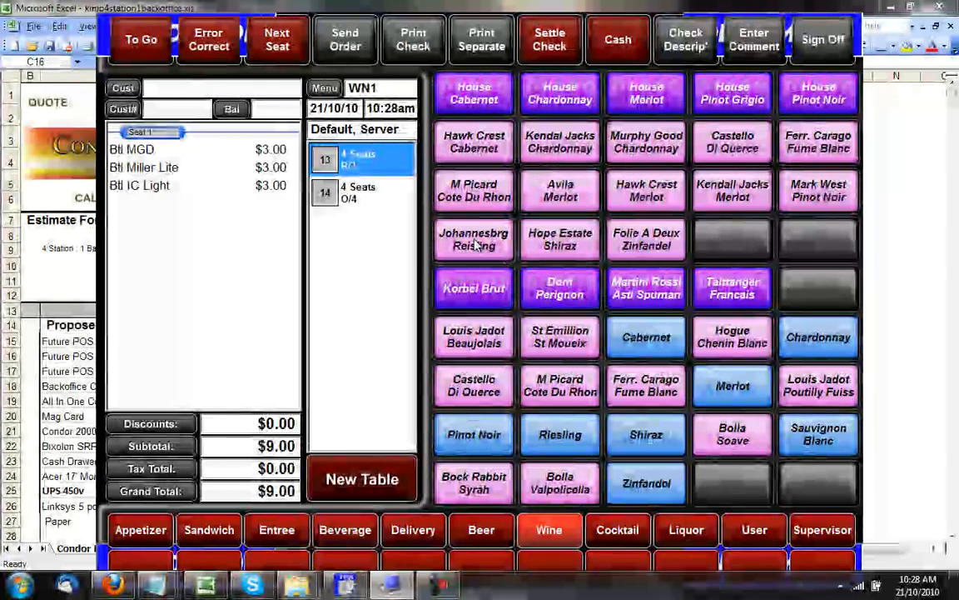
left_click(474, 239)
left_click(474, 191)
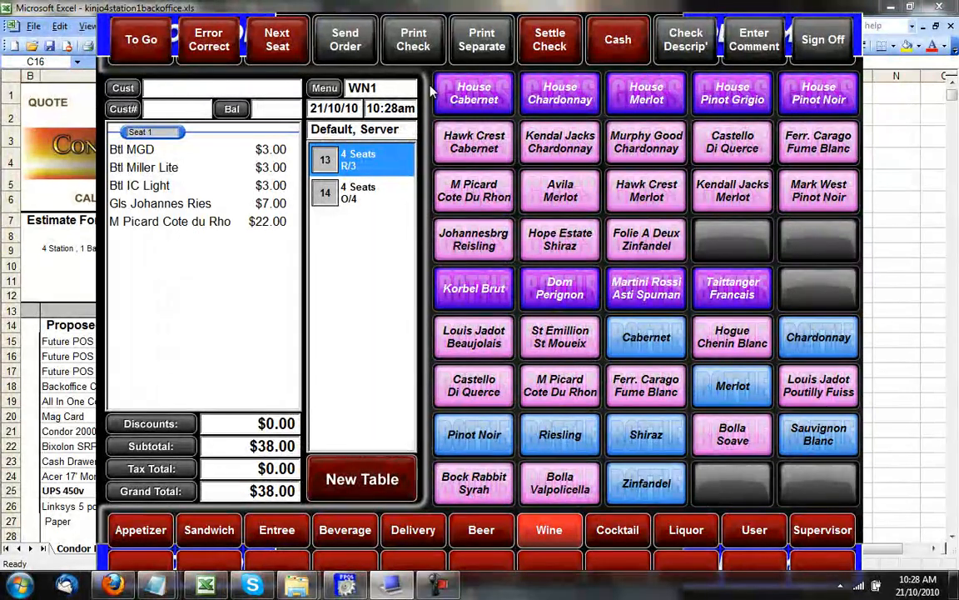
left_click(348, 53)
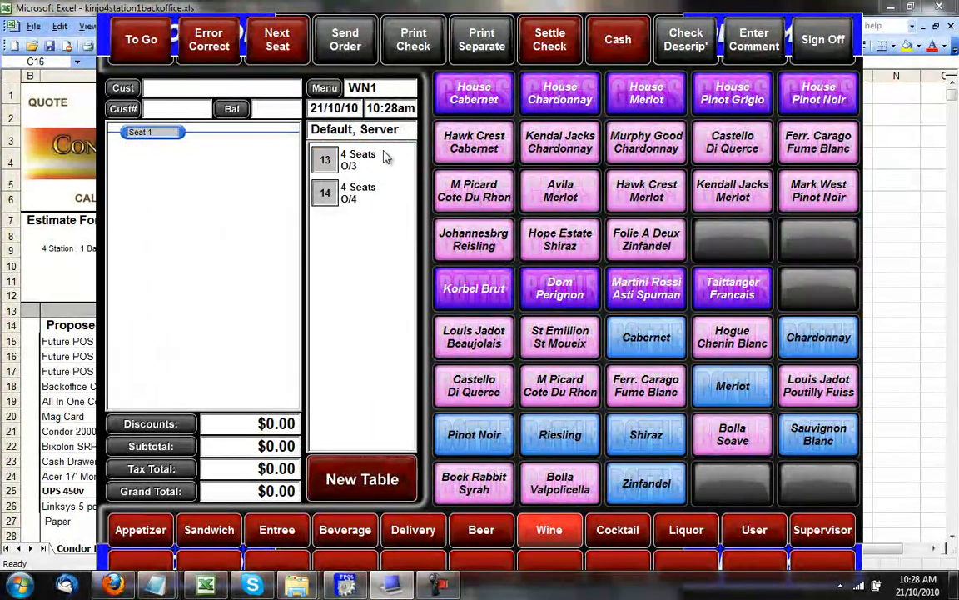
left_click(354, 159)
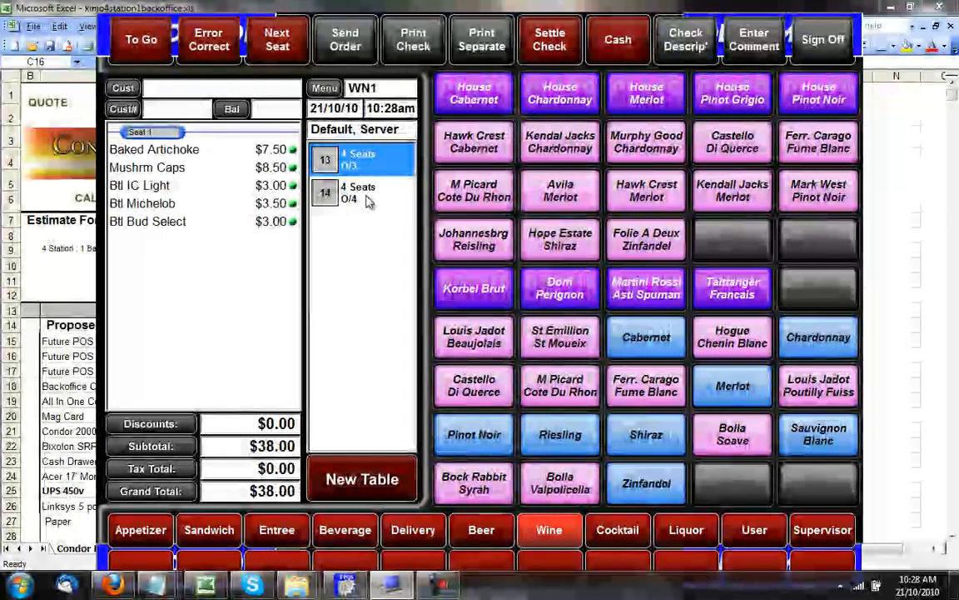
Start a To Go section on table 14, add Lox, then remove it.
left_click(368, 199)
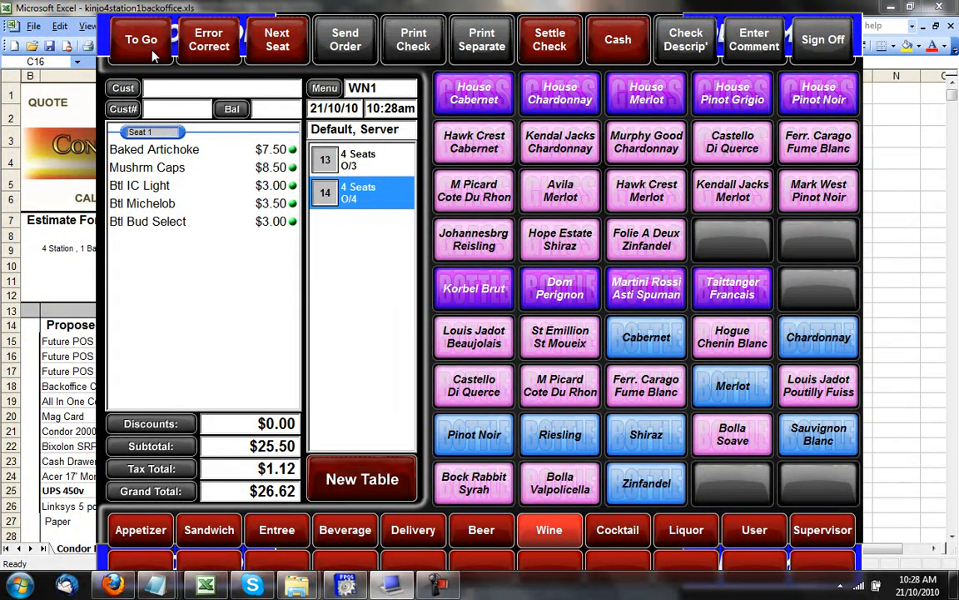
left_click(153, 55)
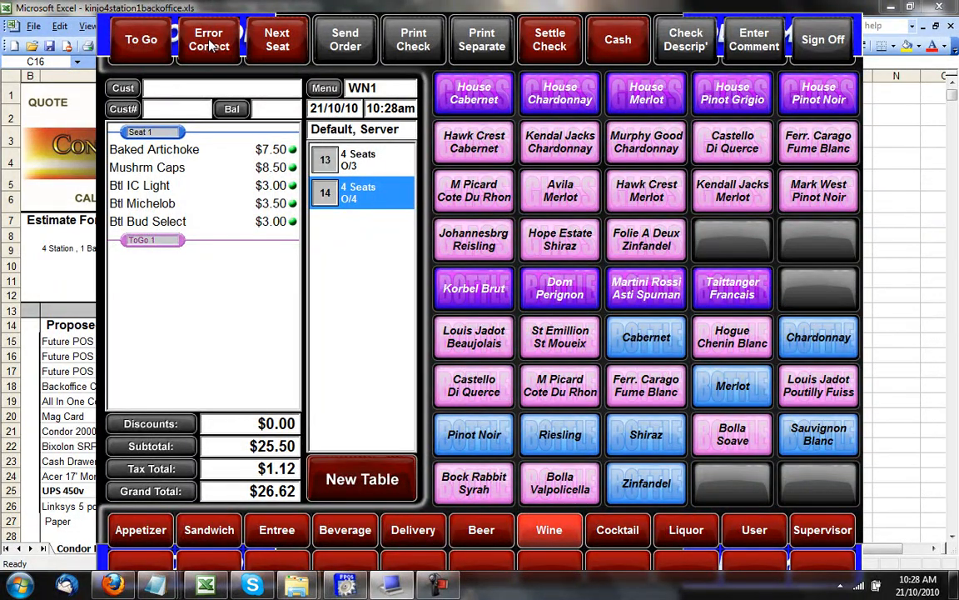
left_click(144, 530)
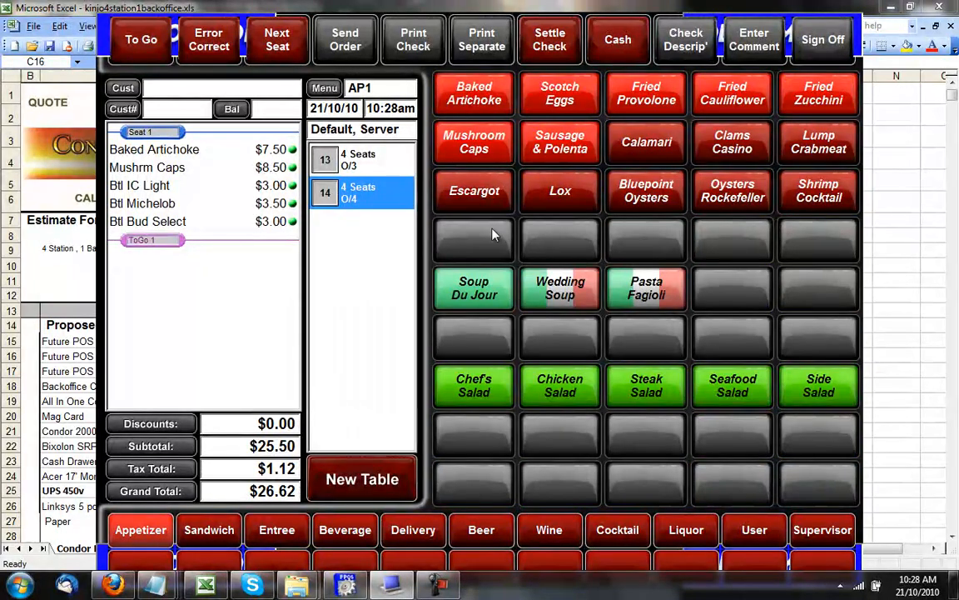
left_click(561, 191)
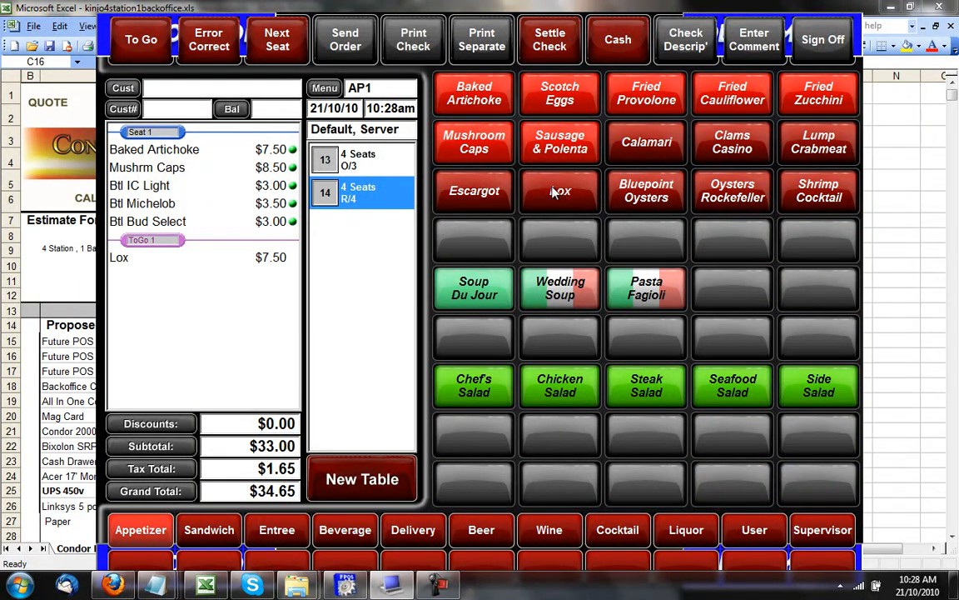
left_click(165, 264)
left_click(185, 58)
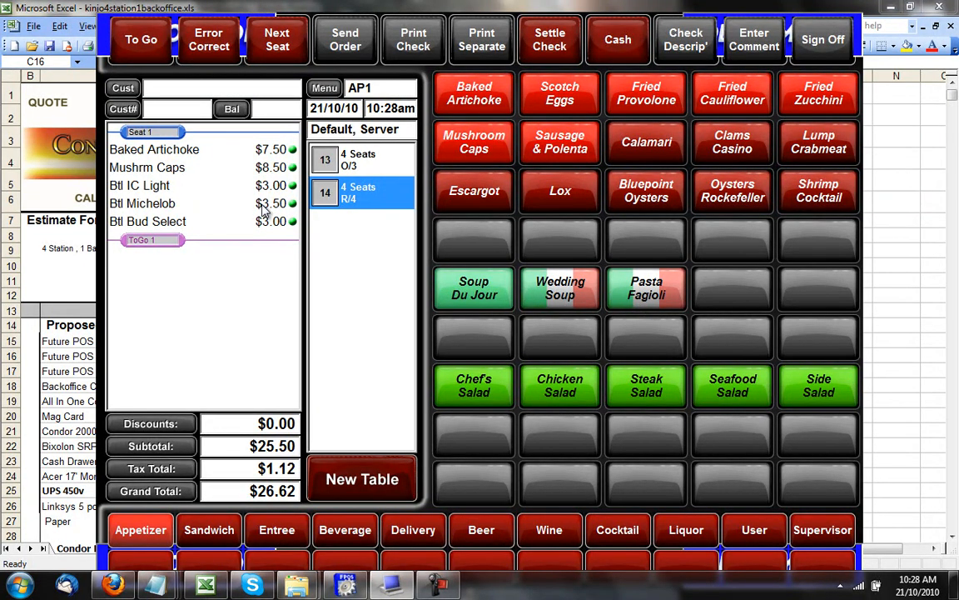
Add Lox, Bluepoint Oysters, Calamari and Clams Casino to the To Go section.
left_click(572, 192)
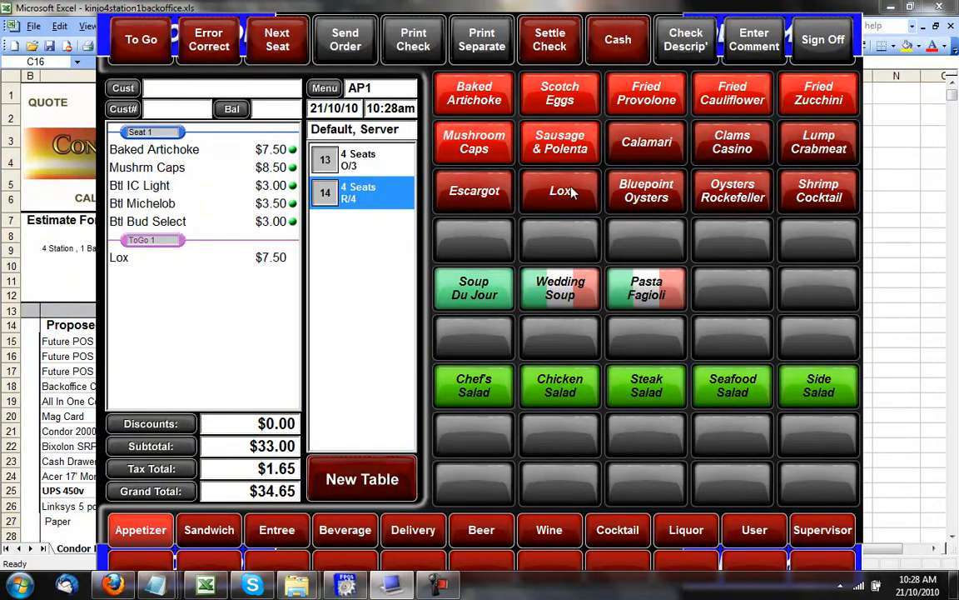
left_click(646, 191)
left_click(646, 141)
left_click(733, 142)
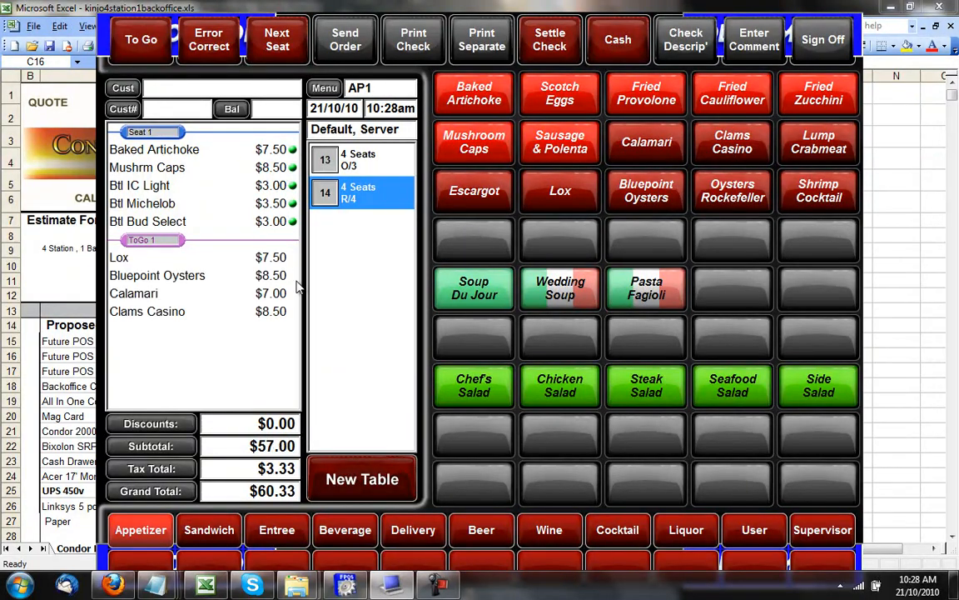
left_click(167, 264)
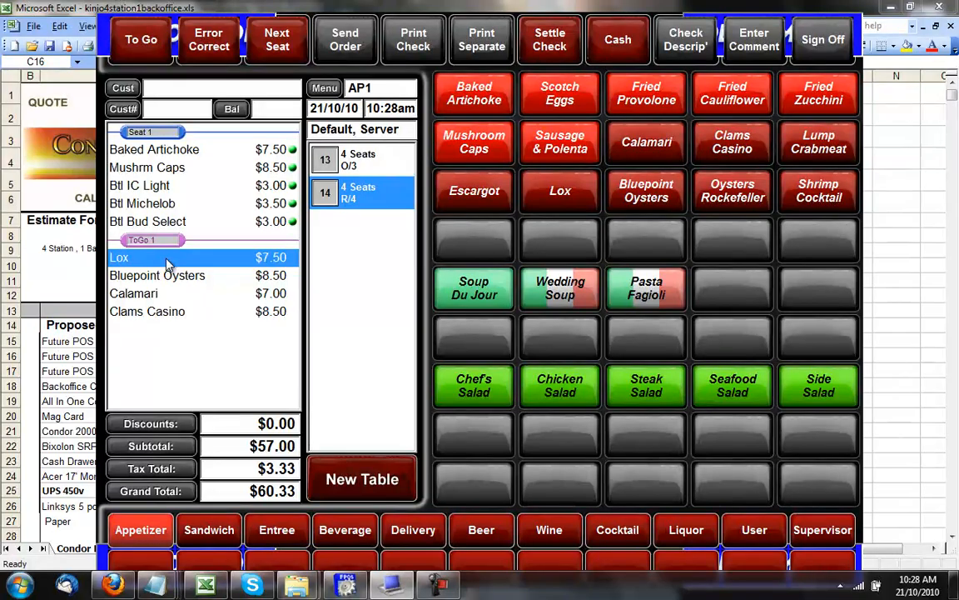
Void Lox, then Bluepoint Oysters, Calamari and Clams Casino, from the To Go section.
left_click(202, 60)
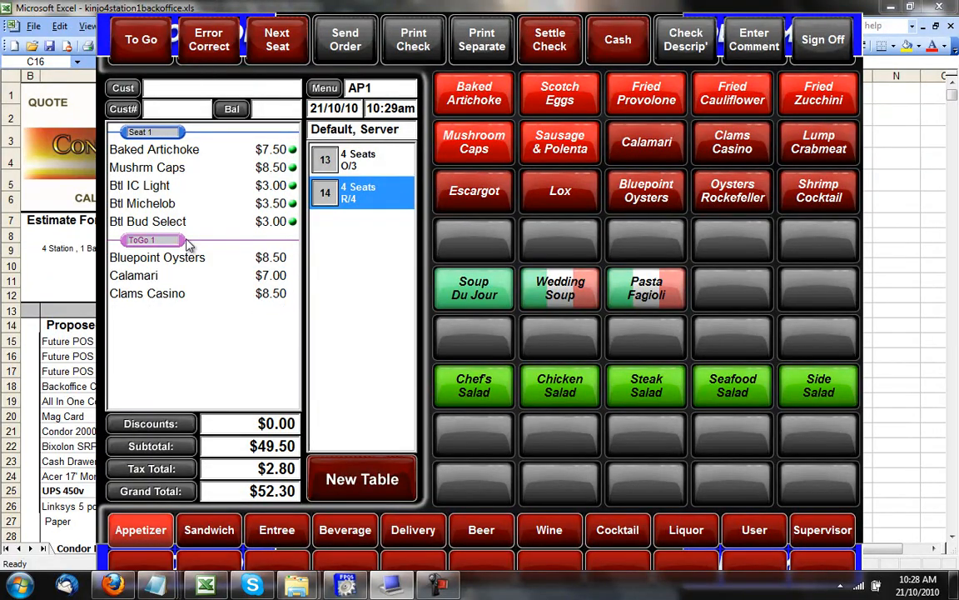
left_click(171, 256)
left_click(177, 280)
left_click(181, 296)
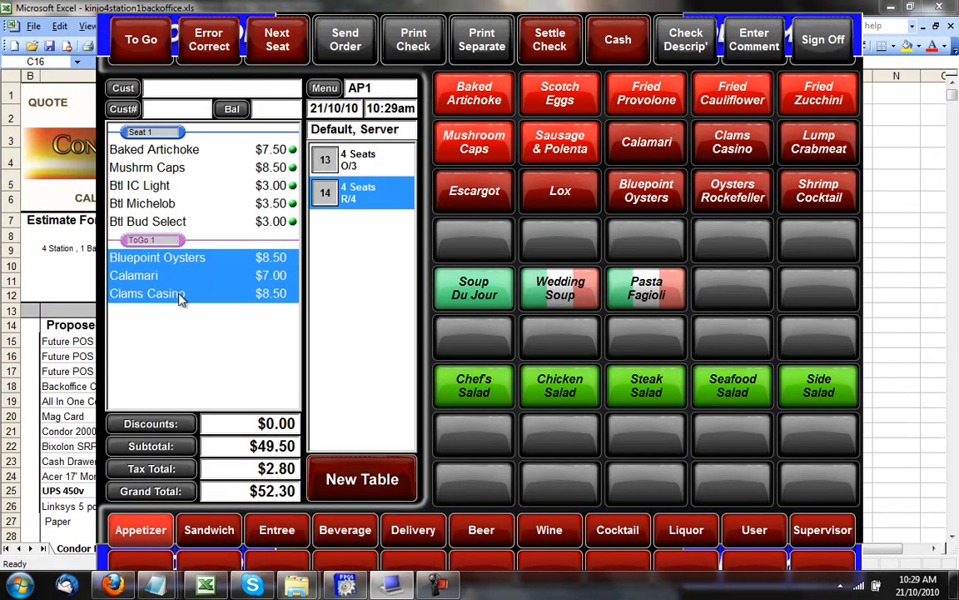
left_click(214, 54)
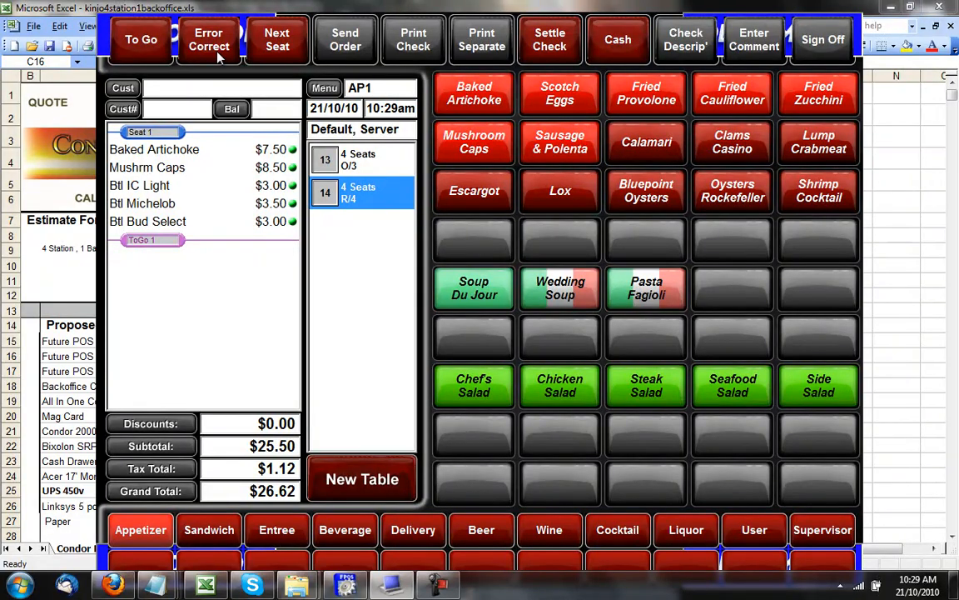
Add Seats 2, 3 and 4 to table 14 and delete the empty ToGo 1 section.
left_click(286, 48)
left_click(286, 48)
left_click(286, 49)
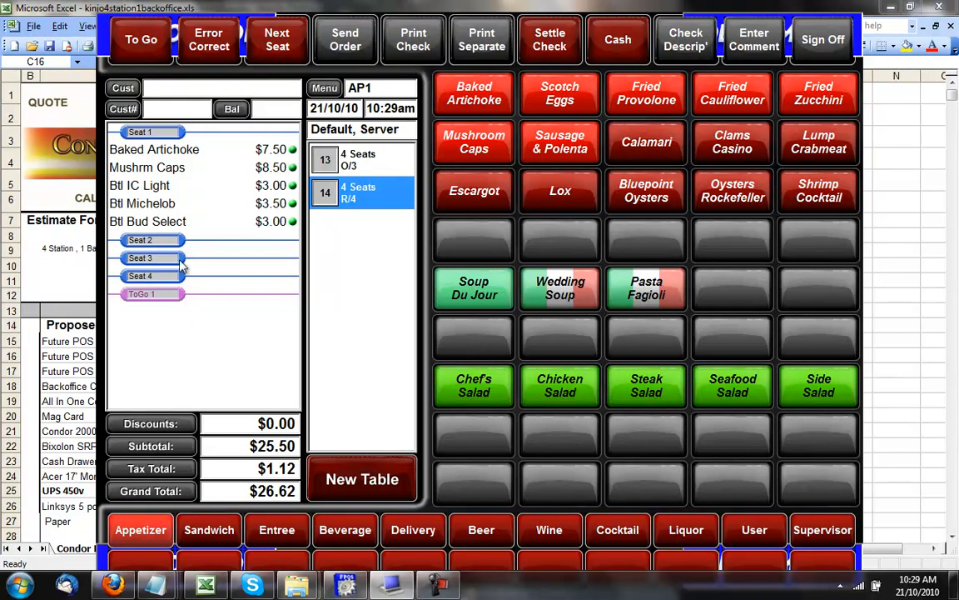
left_click(167, 298)
left_click(199, 48)
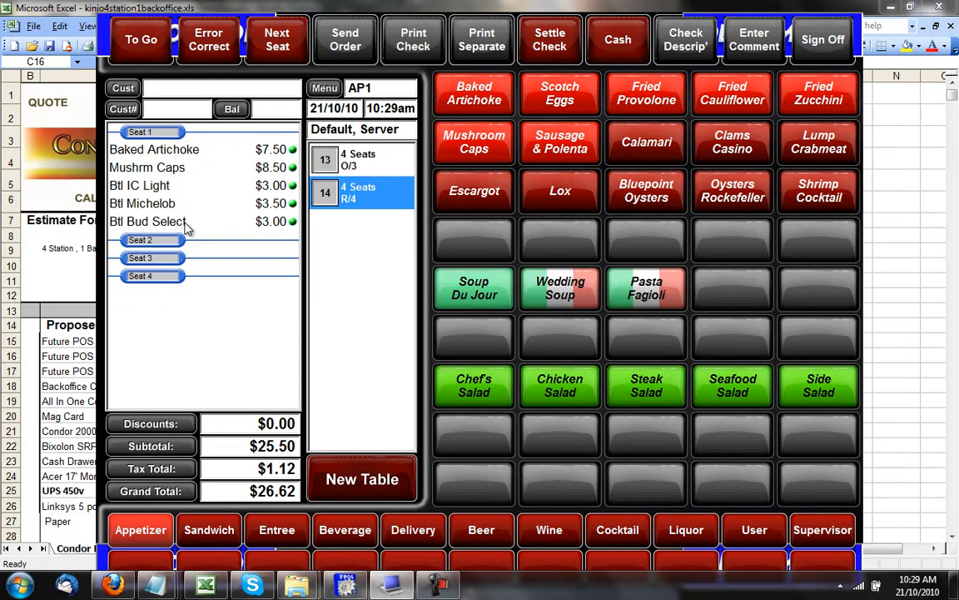
Move Mushroom Caps to Seat 2, Bud Select to Seat 3, Baked Artichoke to Seat 4, IC Light to Seat 1.
left_click(154, 166)
left_click(150, 181)
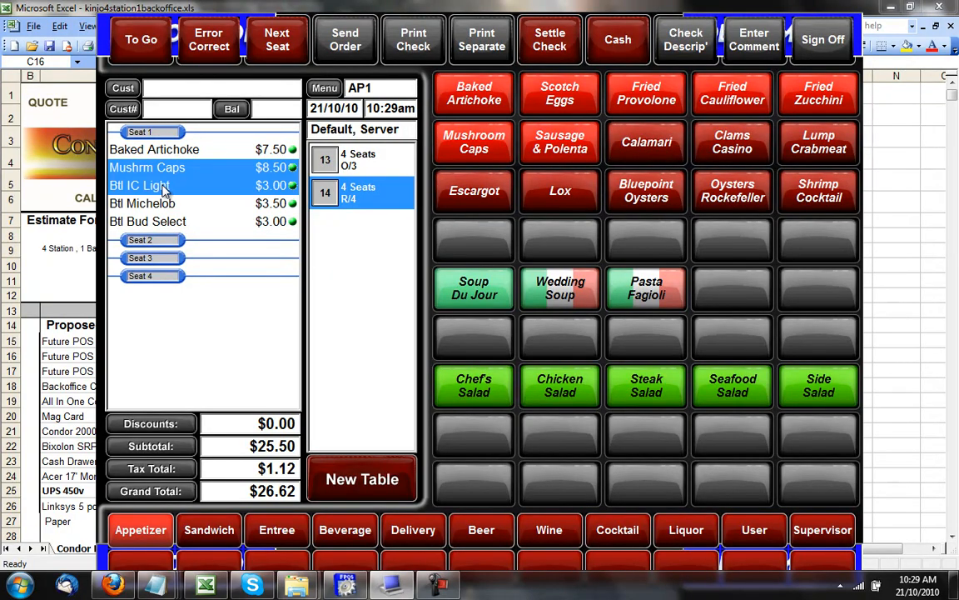
left_click(158, 246)
left_click(146, 185)
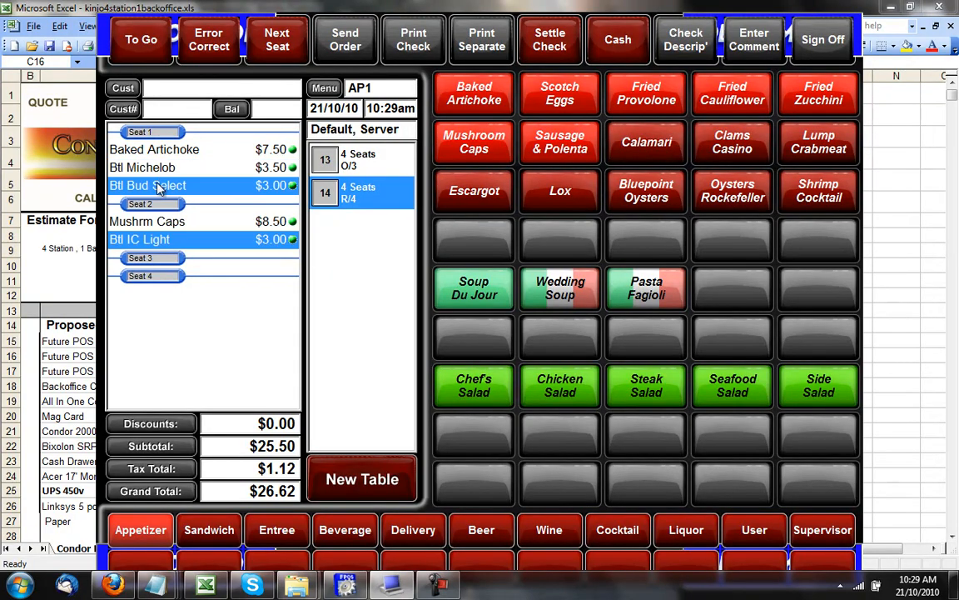
left_click(150, 257)
left_click(164, 151)
left_click(160, 278)
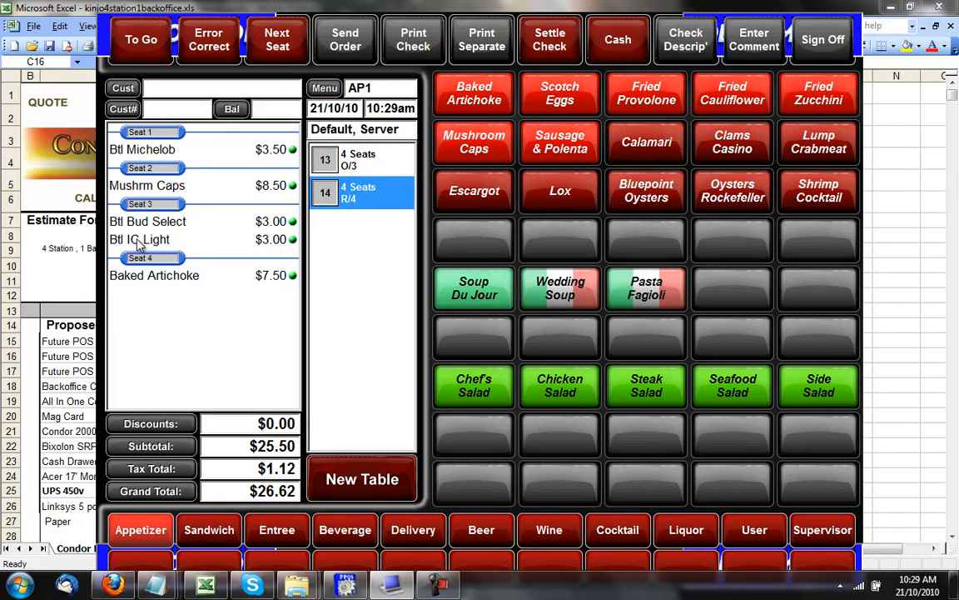
left_click(148, 240)
left_click(159, 135)
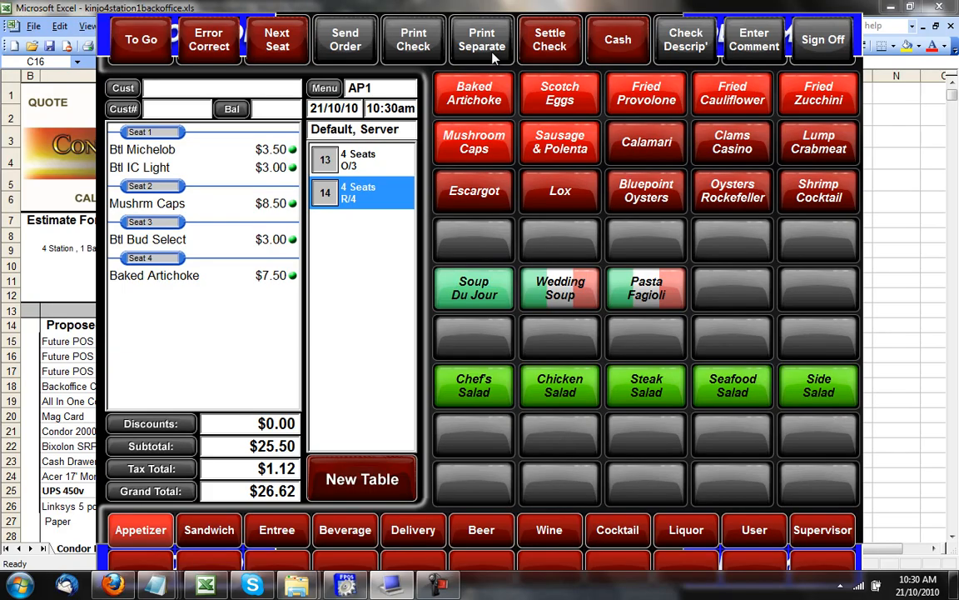
Settle only Seat 1 of table 14, paying its $6.50 in cash.
left_click(549, 41)
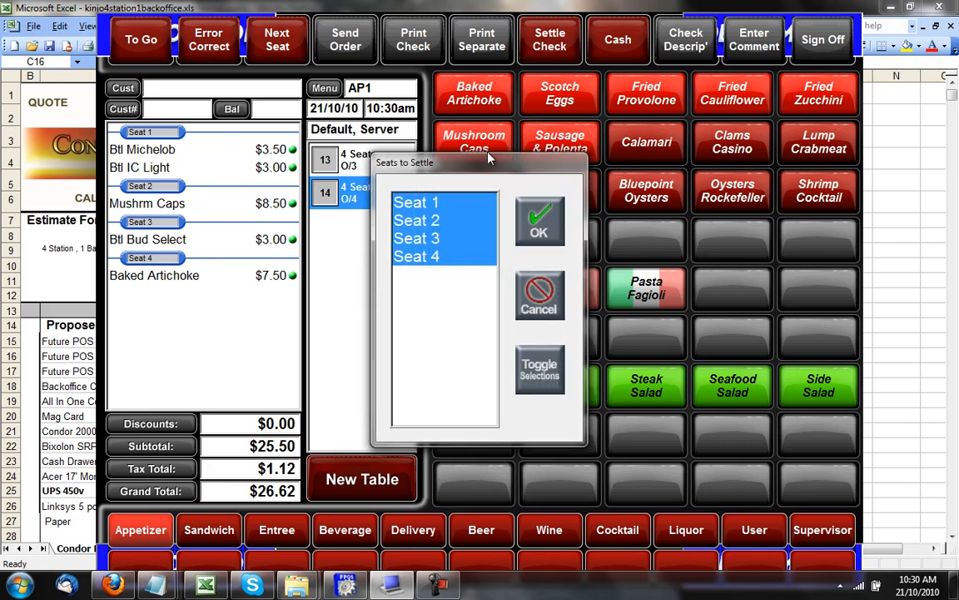
double_click(458, 241)
left_click(448, 224)
left_click(446, 240)
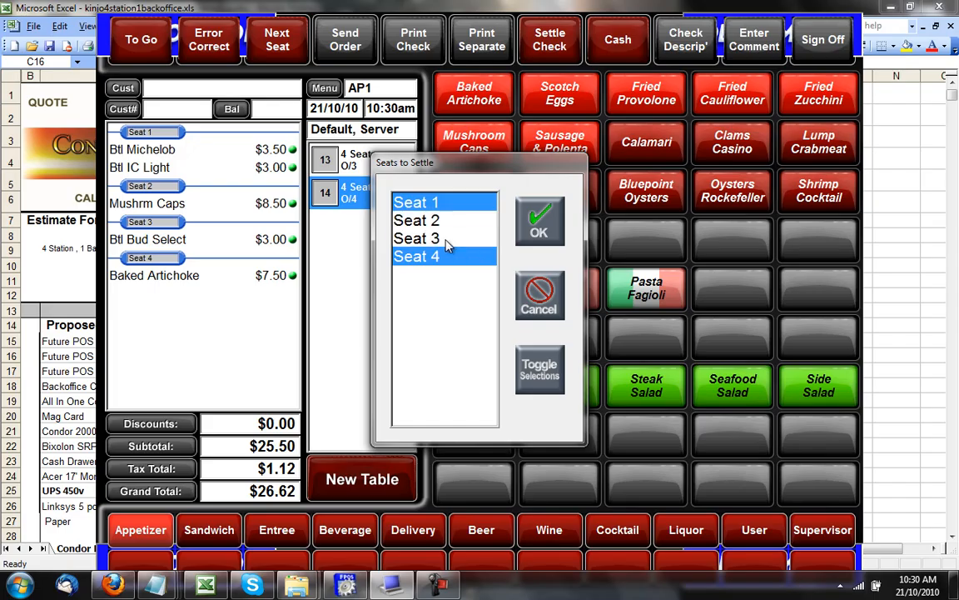
left_click(441, 258)
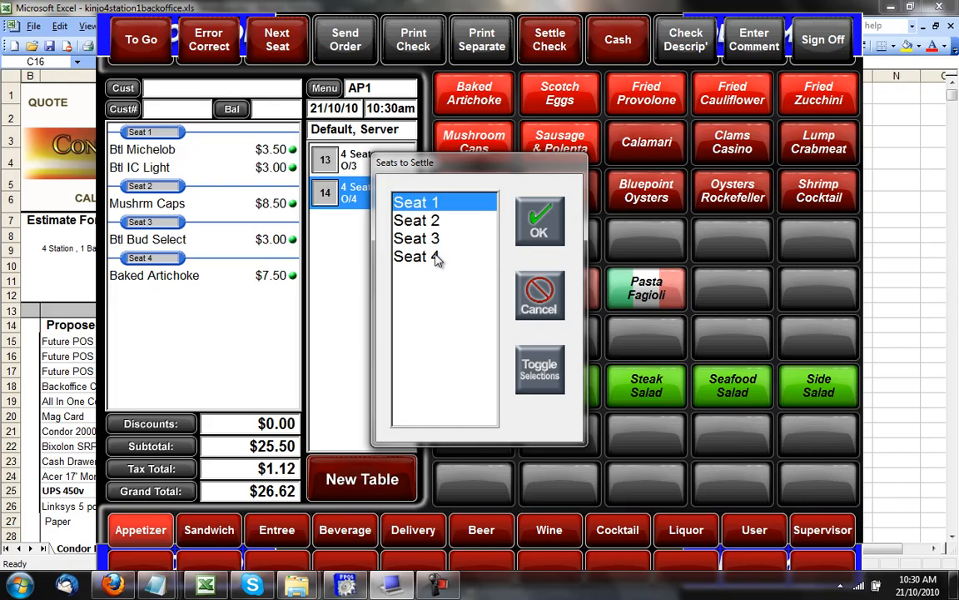
left_click(550, 220)
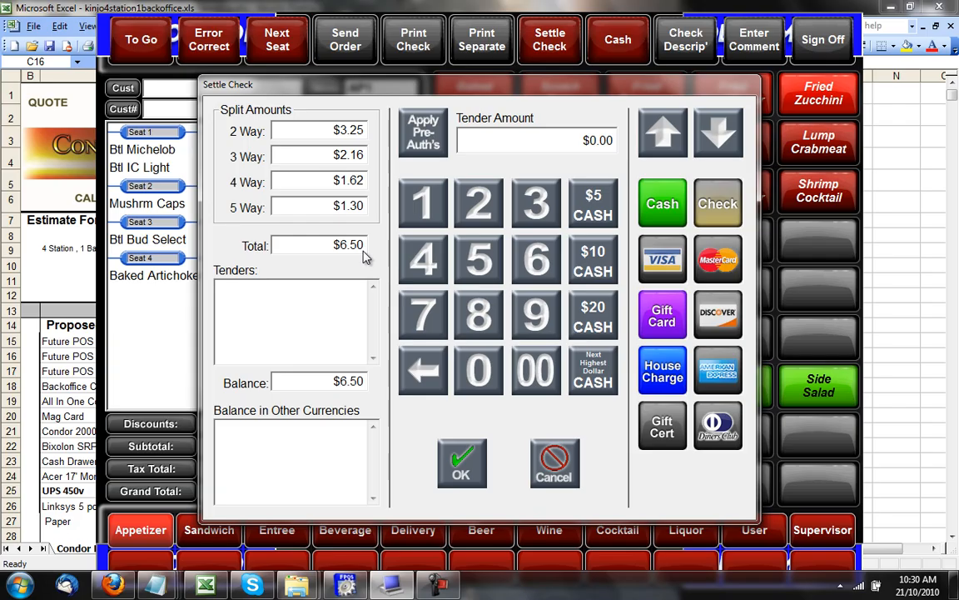
left_click(663, 203)
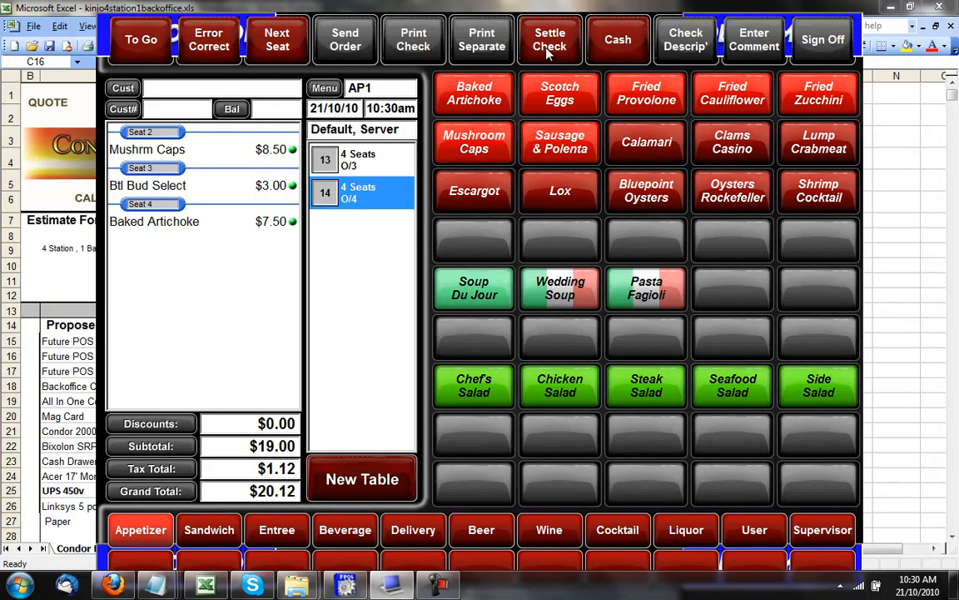
Pay Seats 2–4's $20.12 with $5.00 cash, $15.00 Visa and $0.12 by check.
left_click(548, 48)
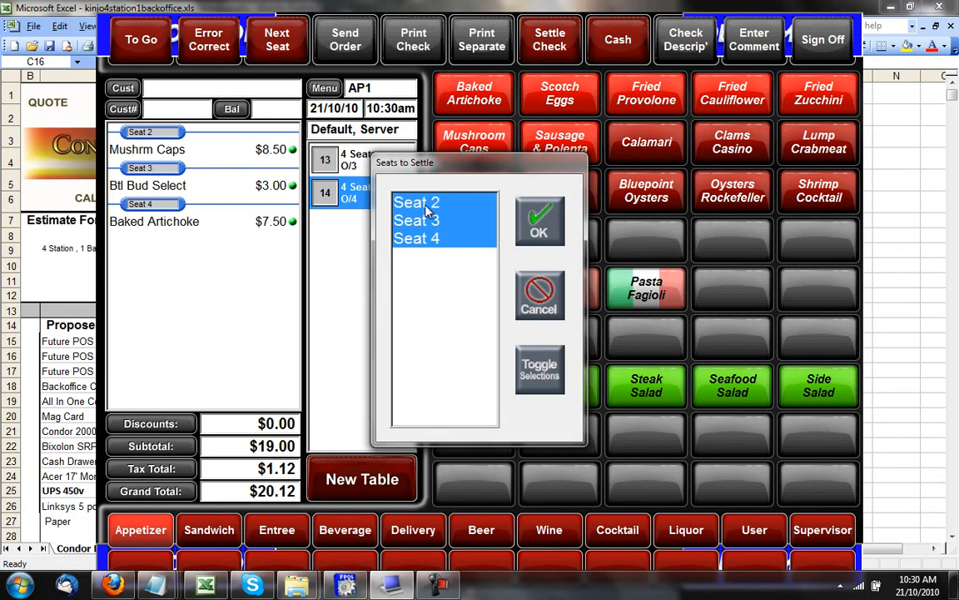
left_click(540, 220)
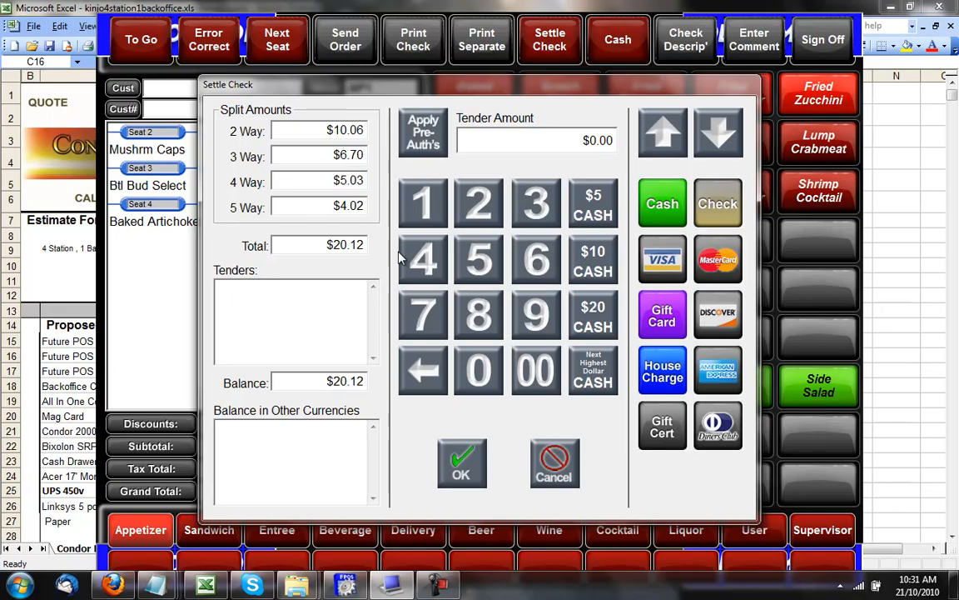
left_click(479, 258)
left_click(534, 376)
left_click(595, 199)
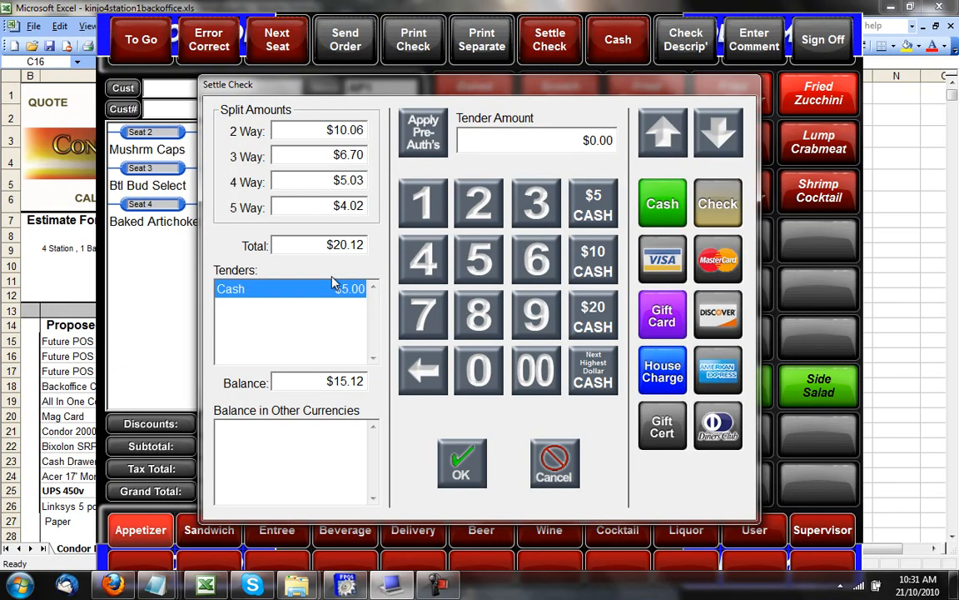
left_click(423, 202)
left_click(479, 258)
left_click(532, 366)
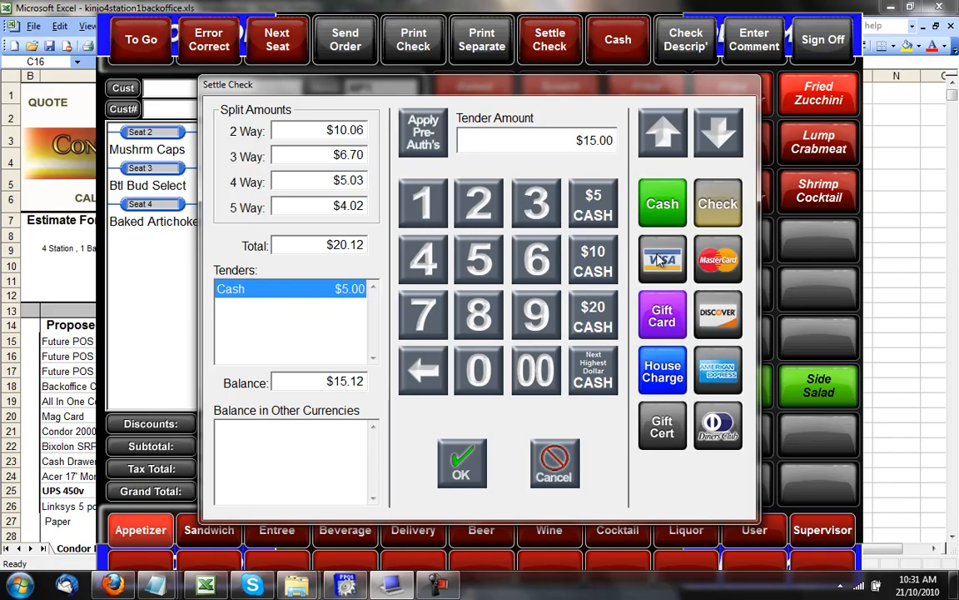
left_click(662, 259)
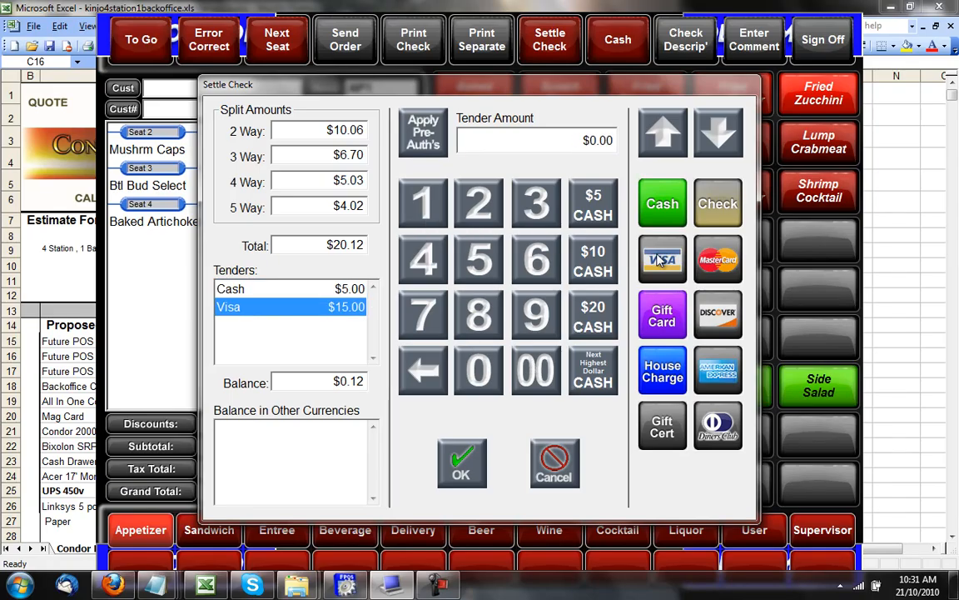
left_click(717, 204)
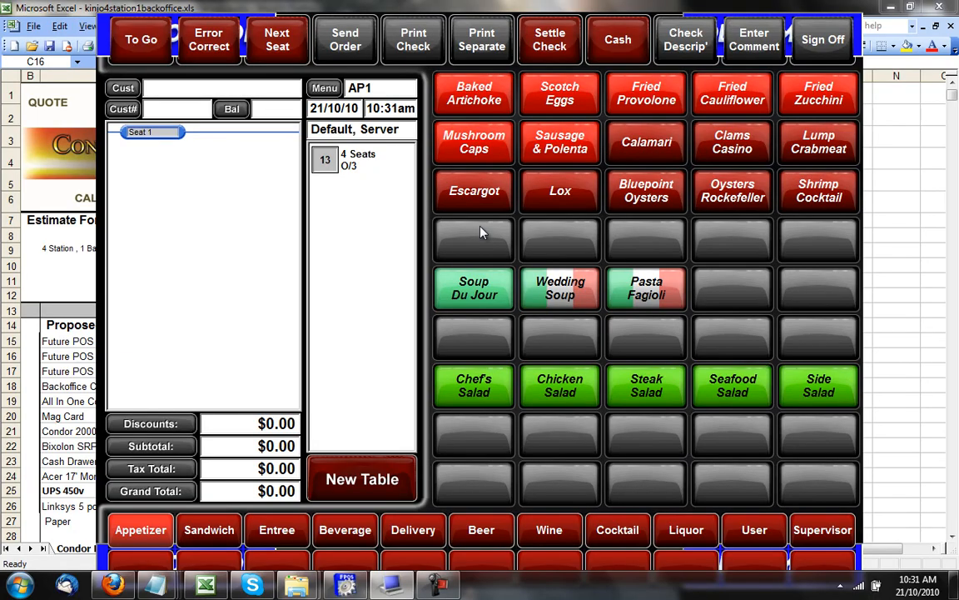
Open table 13's $38.00 check and back out of settling it.
left_click(361, 154)
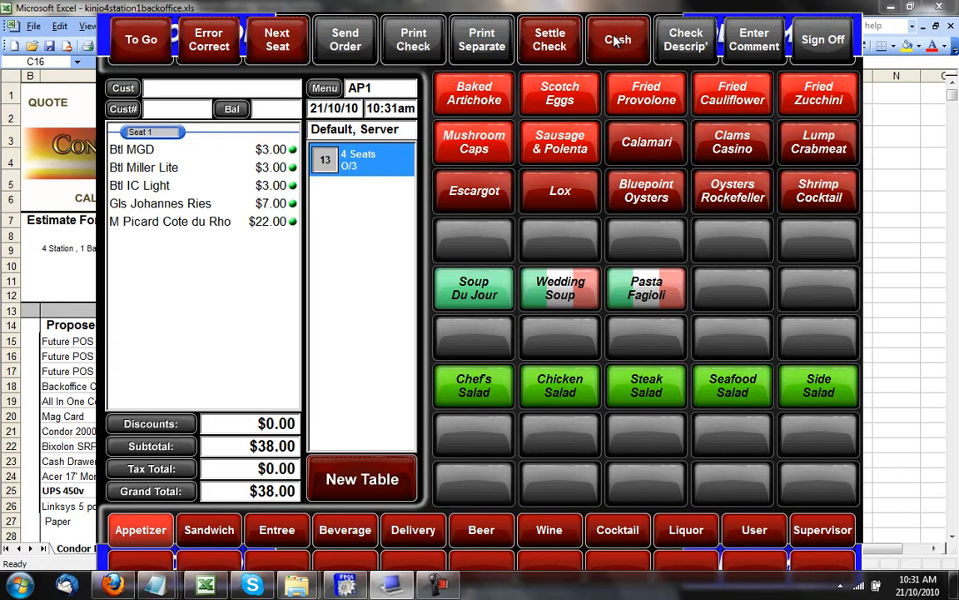
left_click(550, 39)
left_click(555, 462)
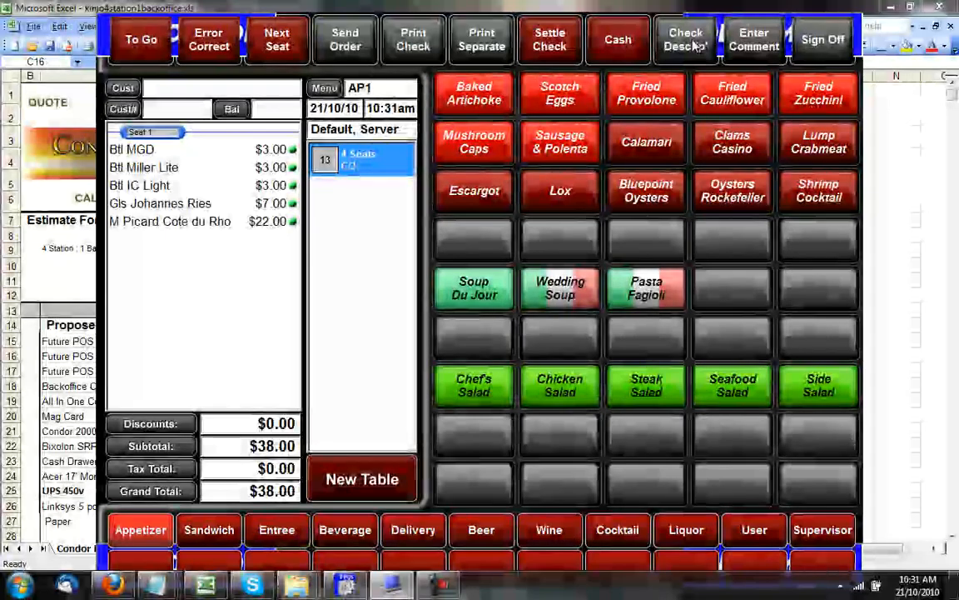
Give table 13's check the description RED CAP.
left_click(693, 46)
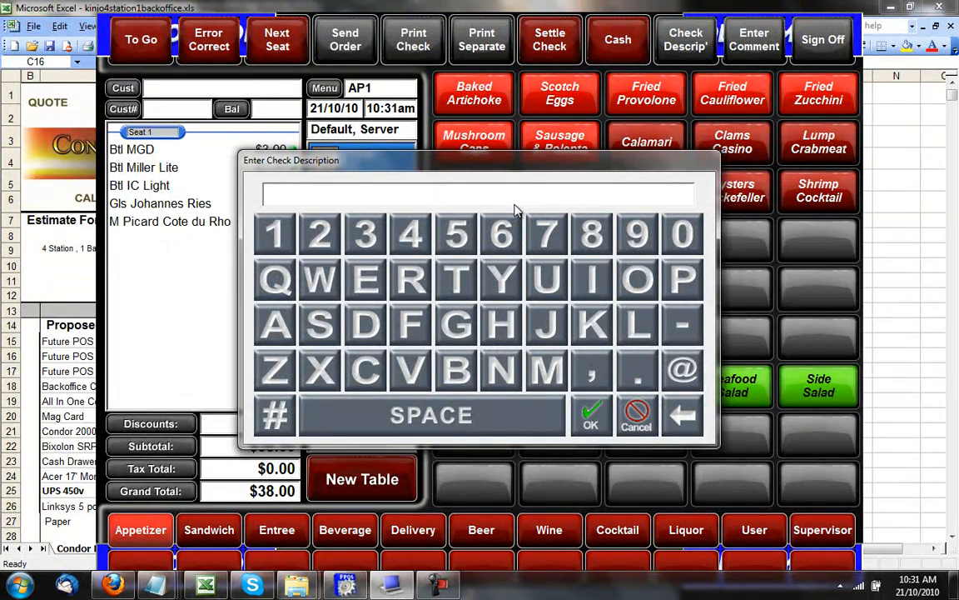
left_click(410, 279)
left_click(371, 284)
left_click(365, 324)
left_click(398, 408)
left_click(364, 368)
left_click(275, 324)
left_click(683, 279)
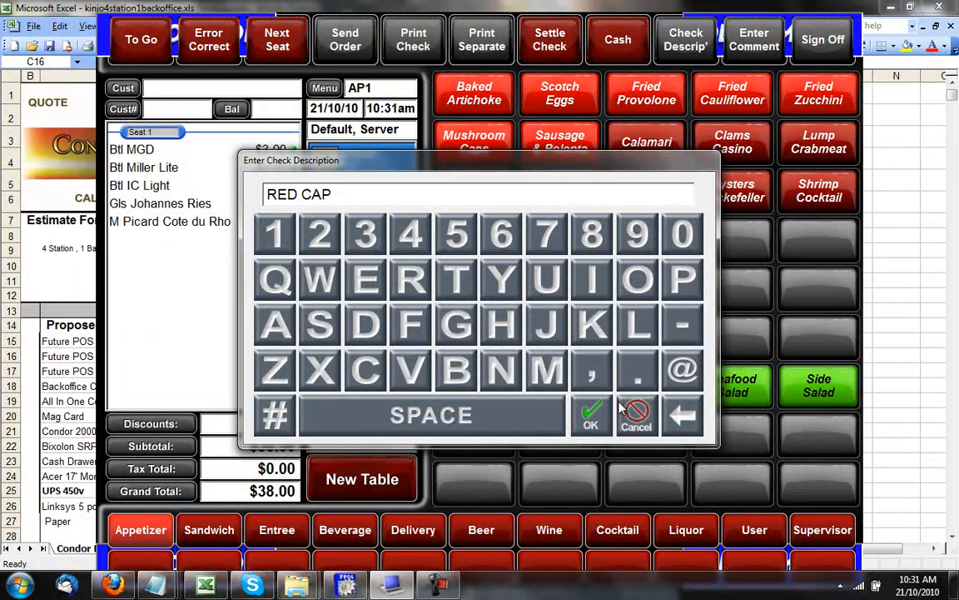
left_click(591, 414)
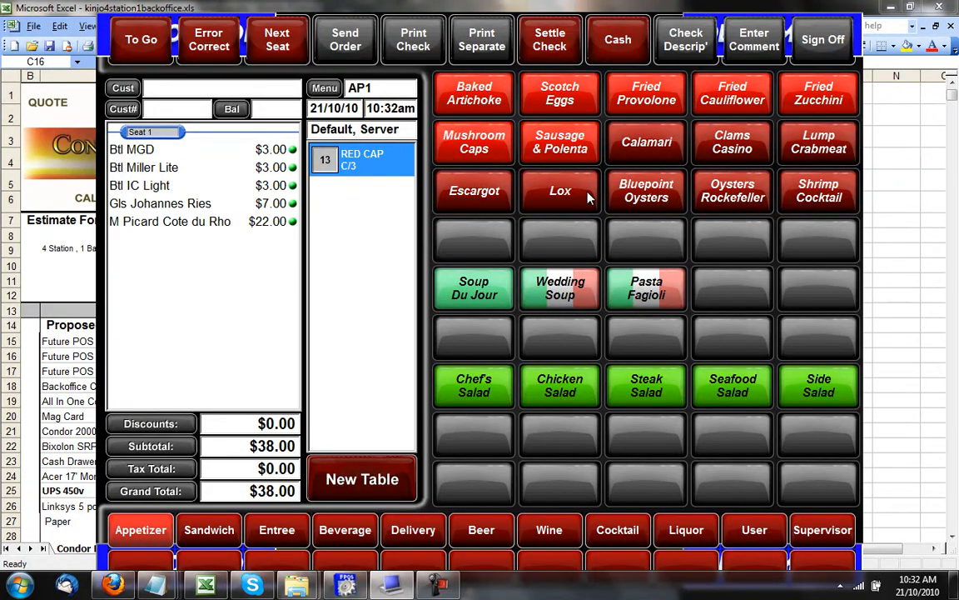
Add Calamari ($7.00) to the check with a SPICY comment.
left_click(655, 150)
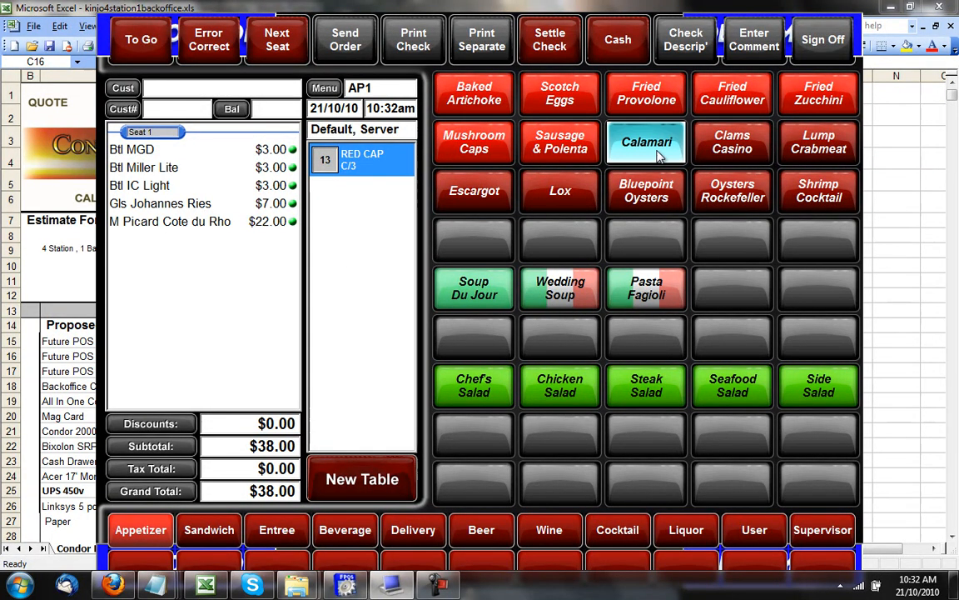
left_click(188, 244)
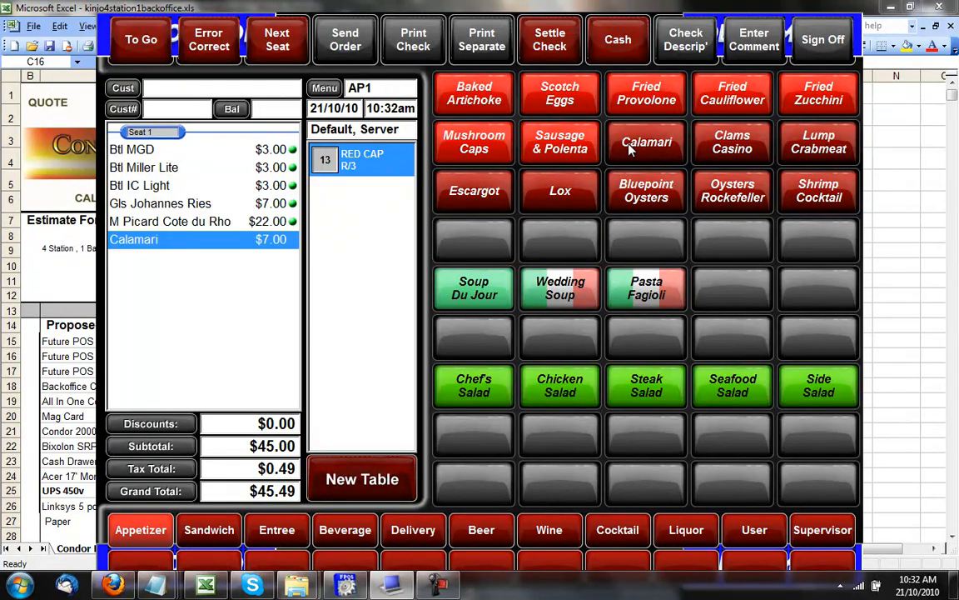
left_click(754, 39)
type("SP")
left_click(592, 279)
left_click(365, 370)
left_click(501, 279)
left_click(591, 415)
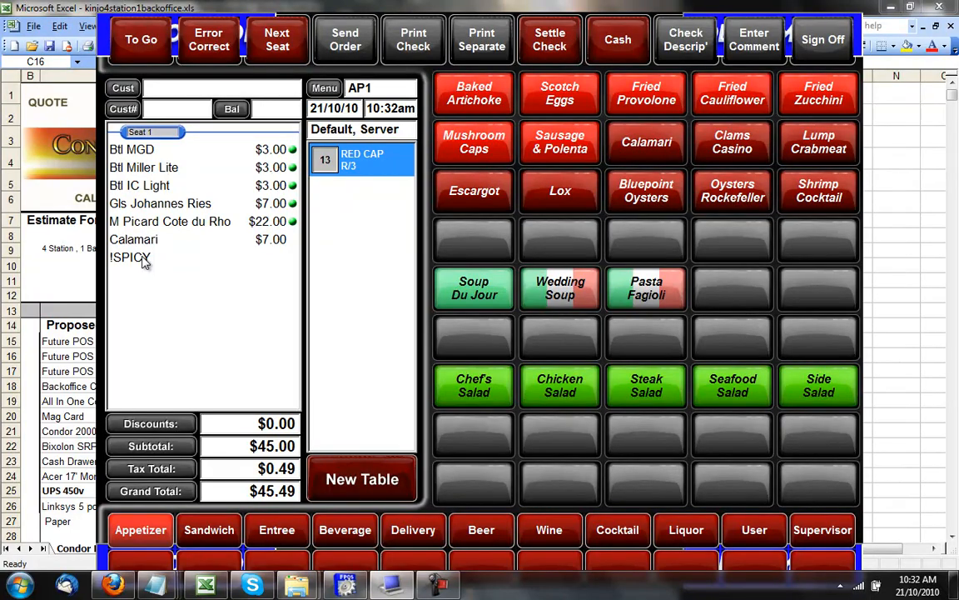
Send the order to the kitchen, reopen table 13's RED CAP check and return to Appetizers.
left_click(314, 40)
left_click(359, 155)
left_click(229, 531)
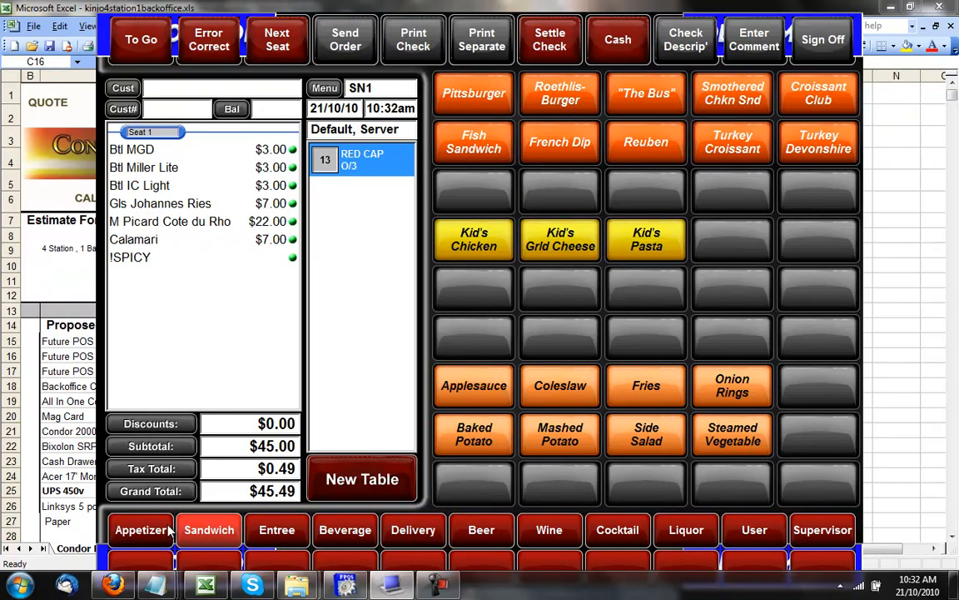
left_click(169, 531)
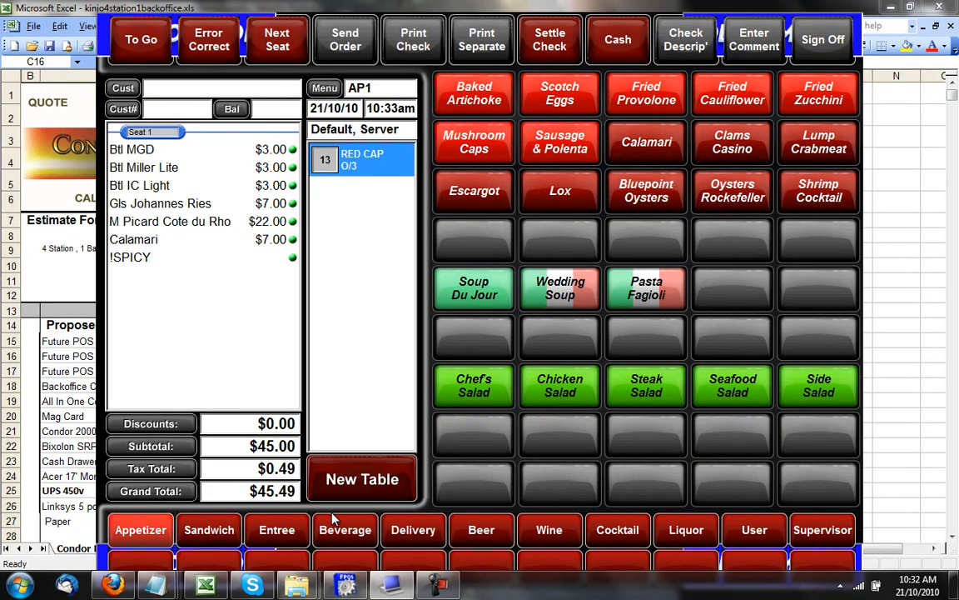
Add Veal Oscar ($22.95) from the Entree menu with a Soup side.
left_click(287, 535)
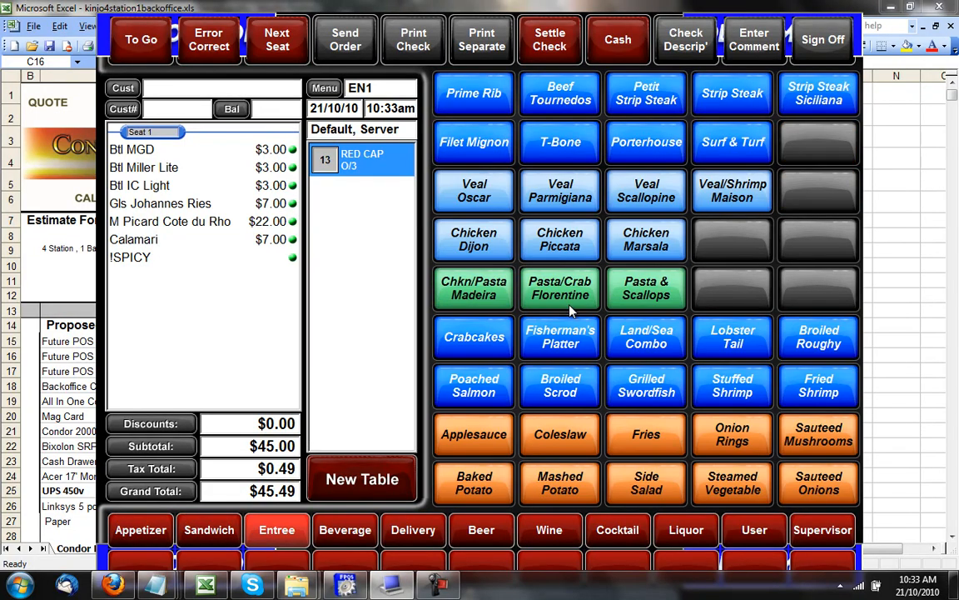
left_click(493, 194)
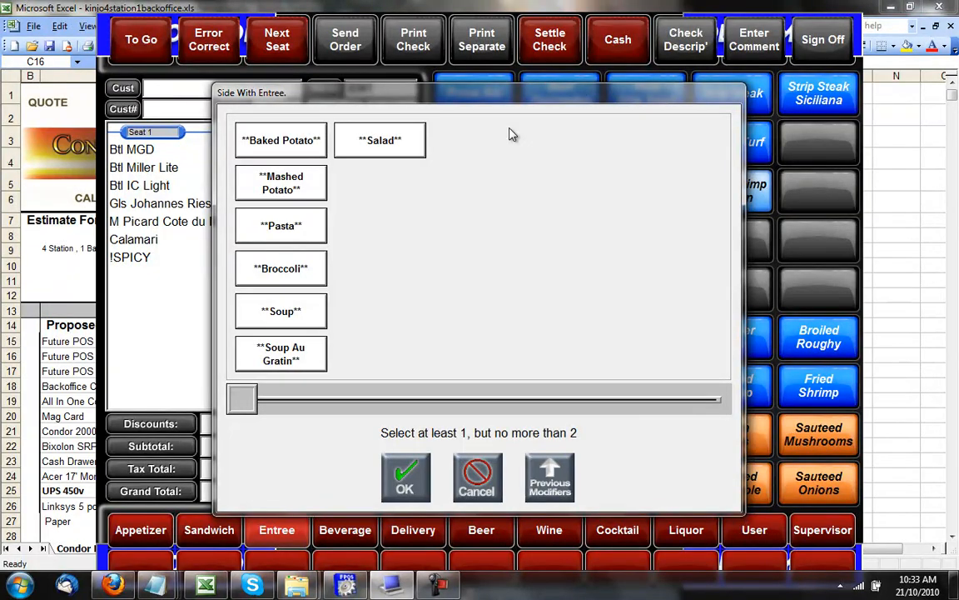
left_click_drag(476, 98, 411, 117)
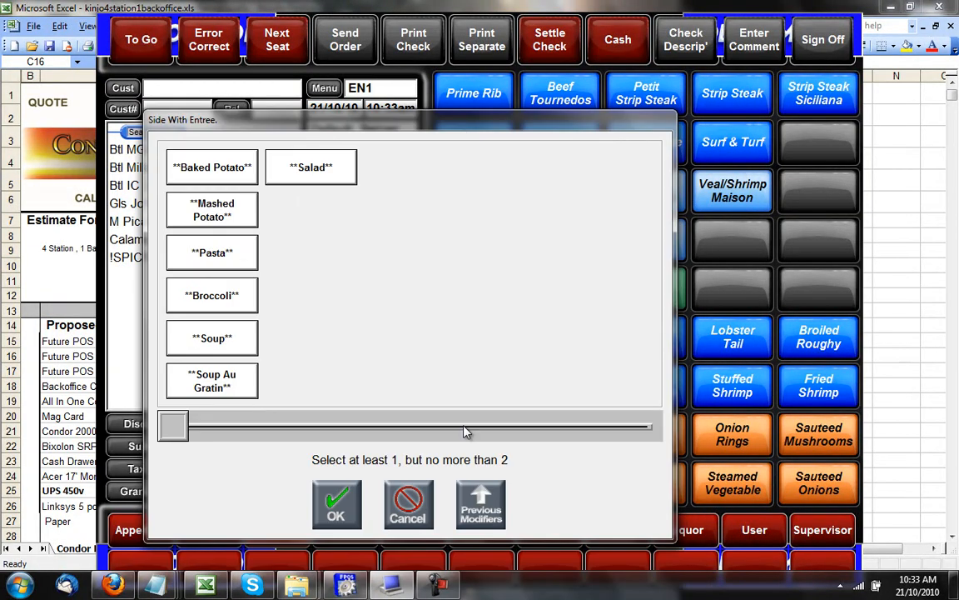
left_click(408, 515)
left_click(433, 173)
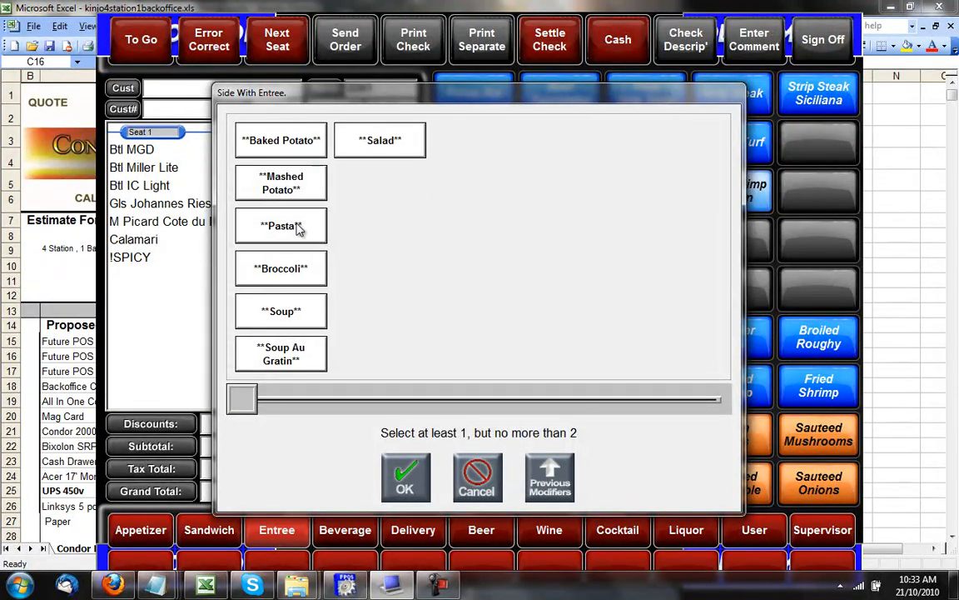
left_click(291, 313)
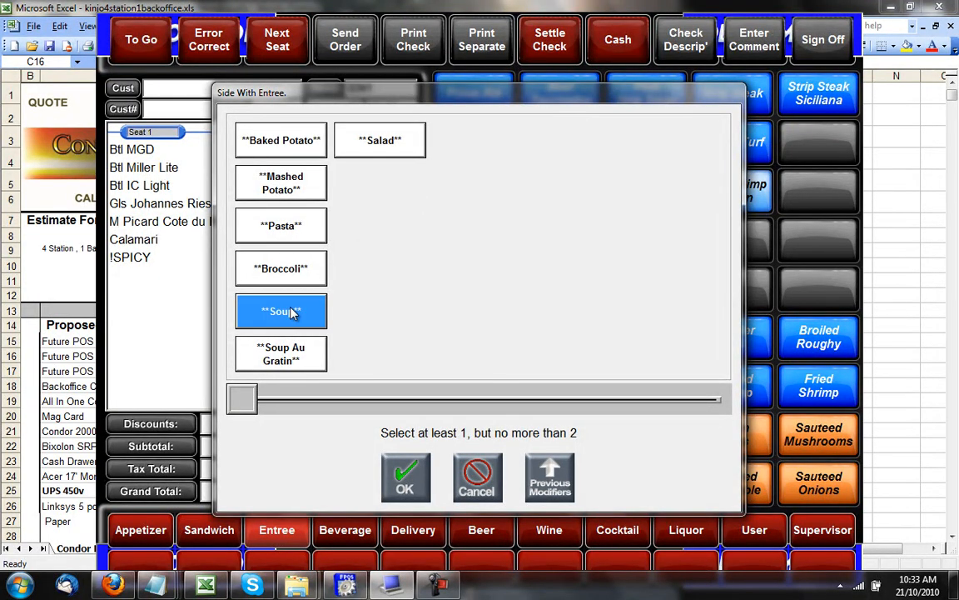
left_click(405, 476)
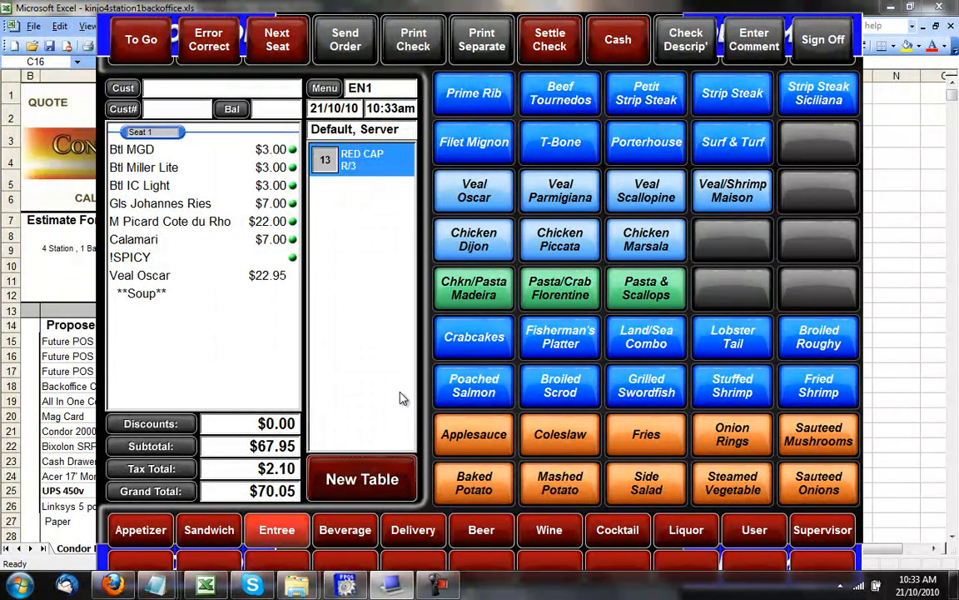
Start another Veal Oscar with a Salad side, then cancel its dressing and extras choices.
left_click(480, 202)
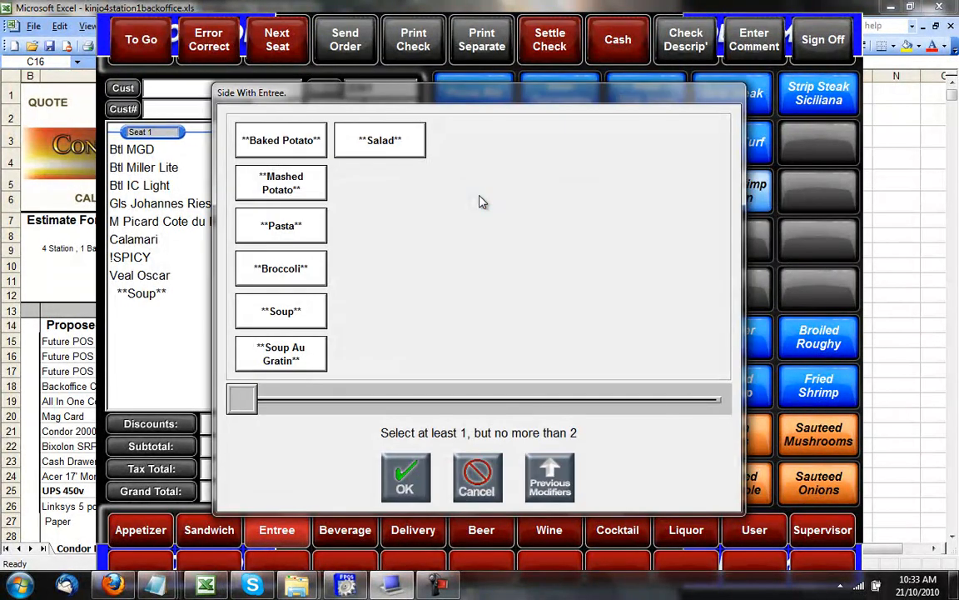
left_click(365, 141)
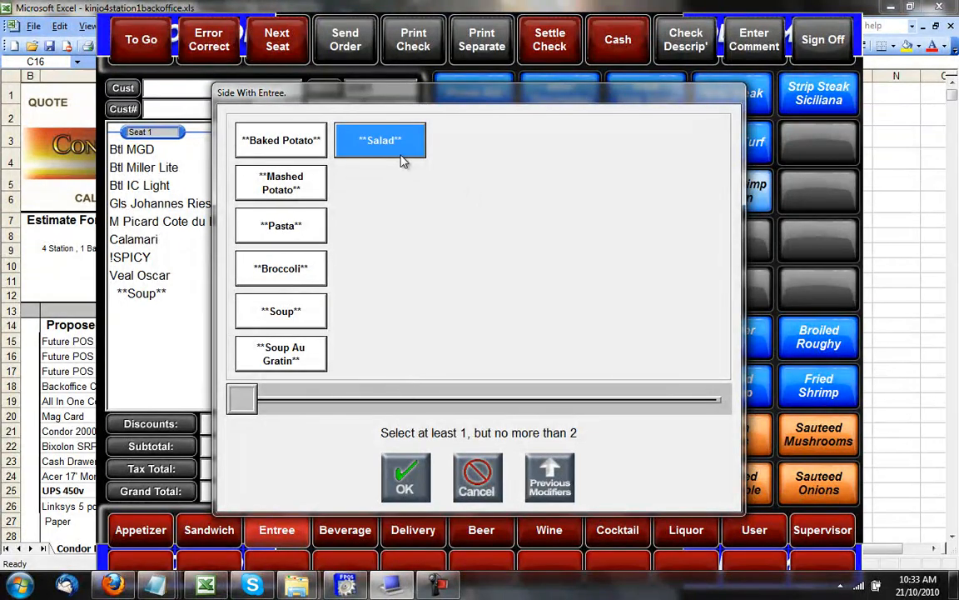
left_click(406, 476)
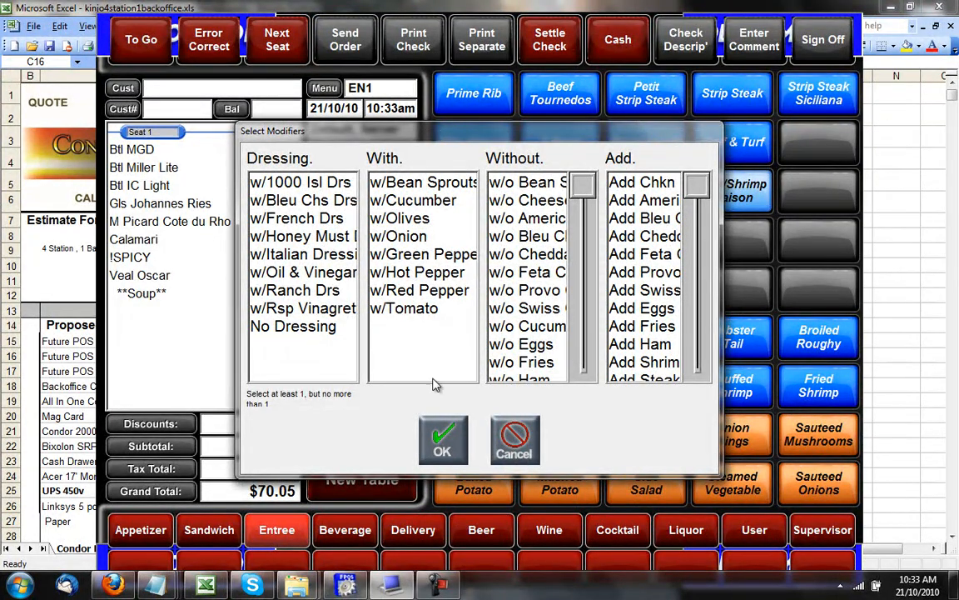
left_click(443, 439)
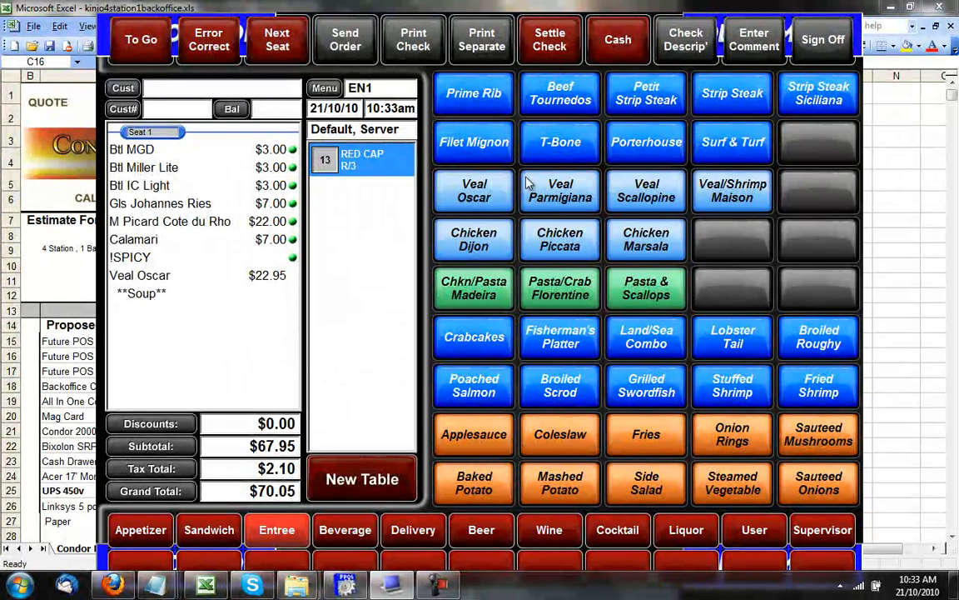
Add Filet Mignon ($30.20) medium rare with sautéed onion and a plain pasta side.
left_click(488, 143)
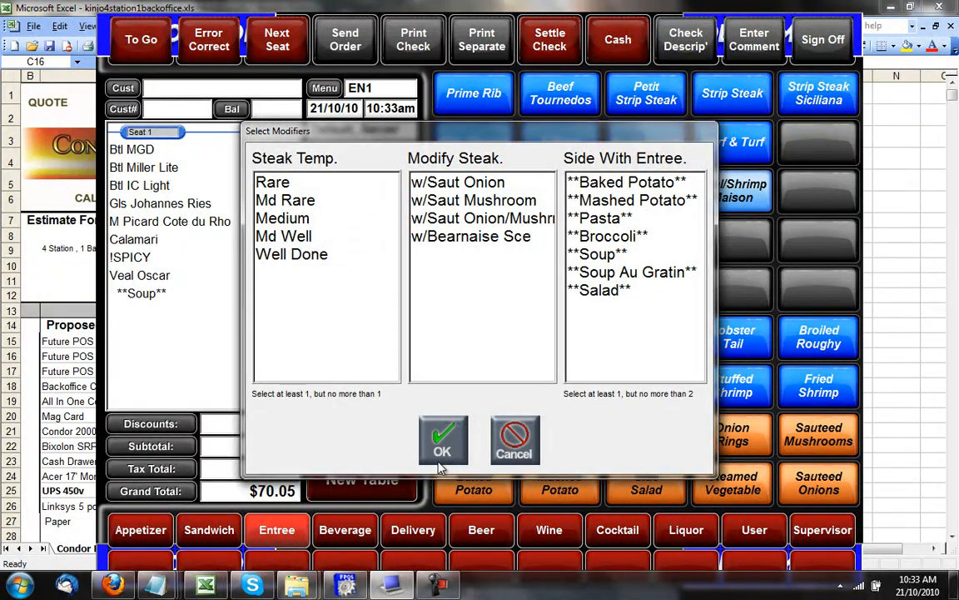
left_click(303, 203)
left_click(477, 187)
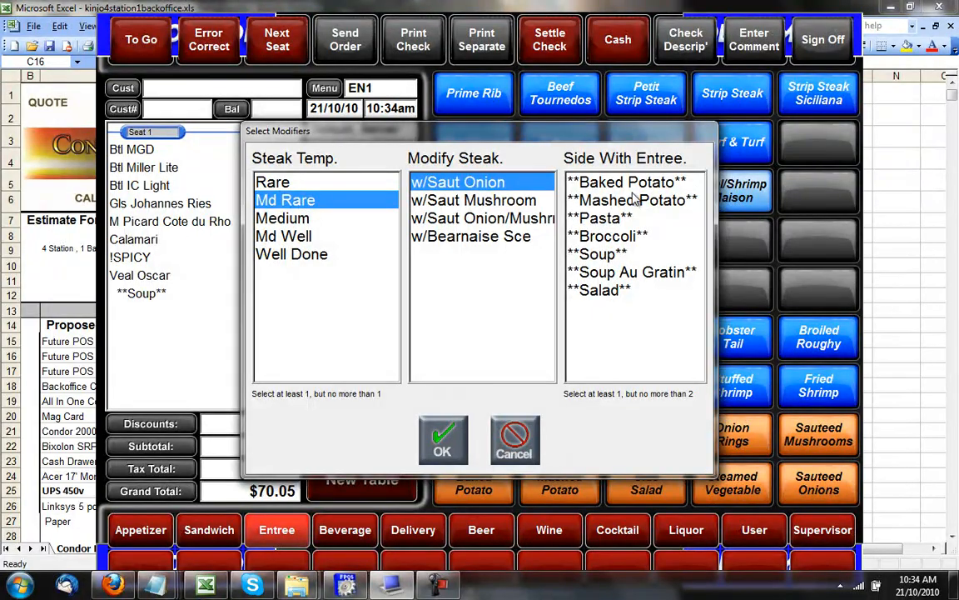
left_click(582, 217)
left_click(442, 441)
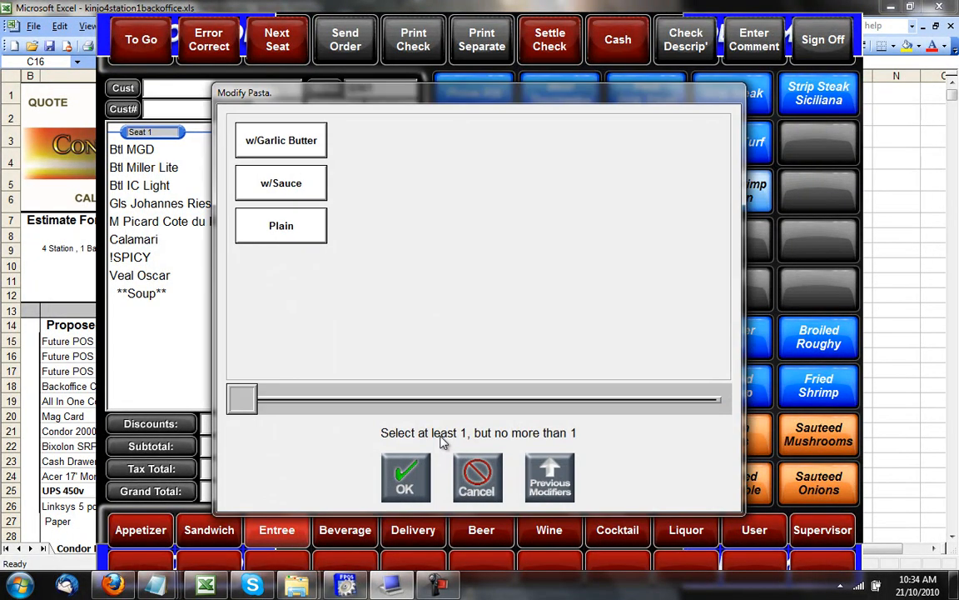
left_click(279, 215)
left_click(406, 471)
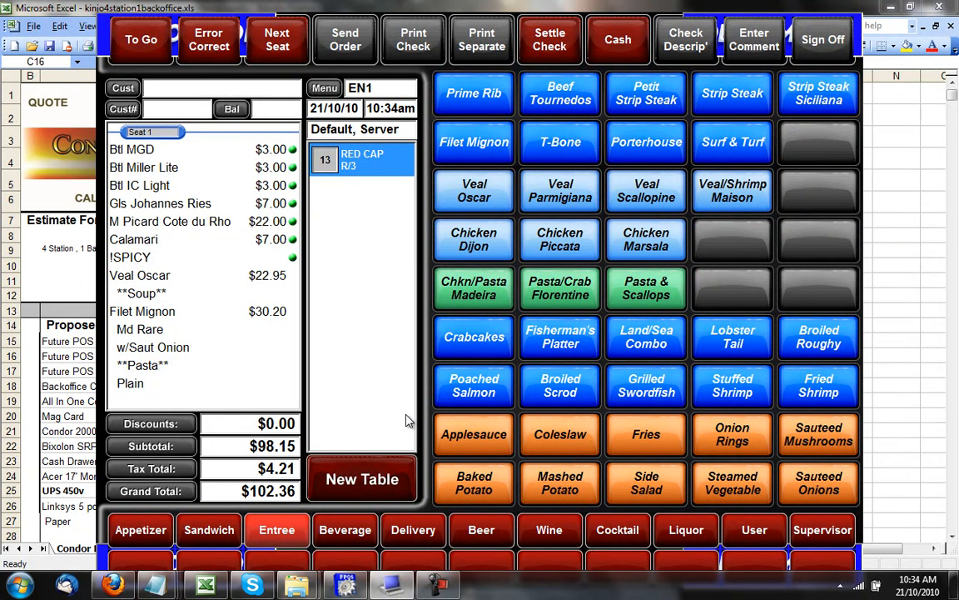
Add a $7.00 Malibu Wave cocktail, then start a Beefeater from the liquor brands.
left_click(606, 531)
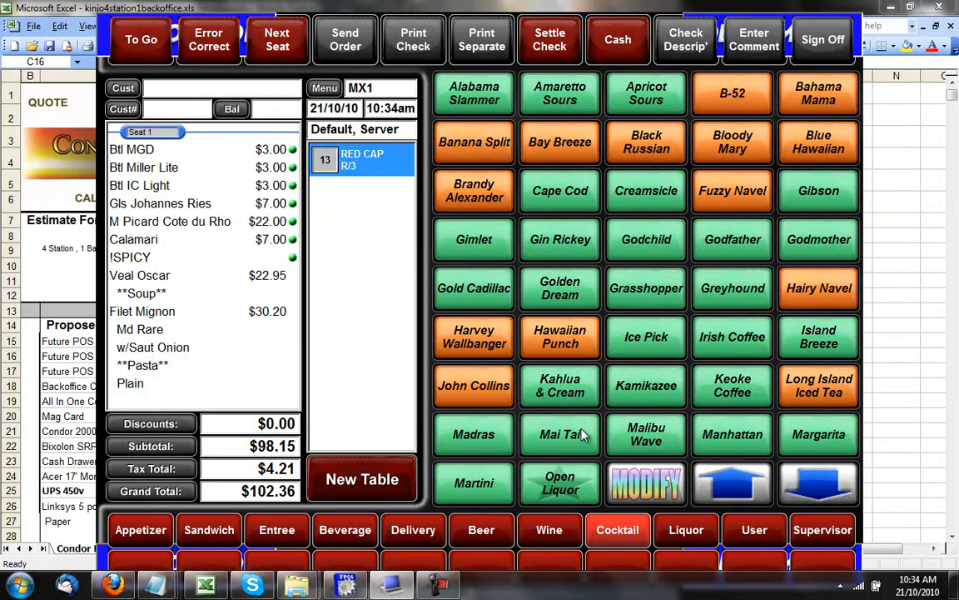
left_click(641, 435)
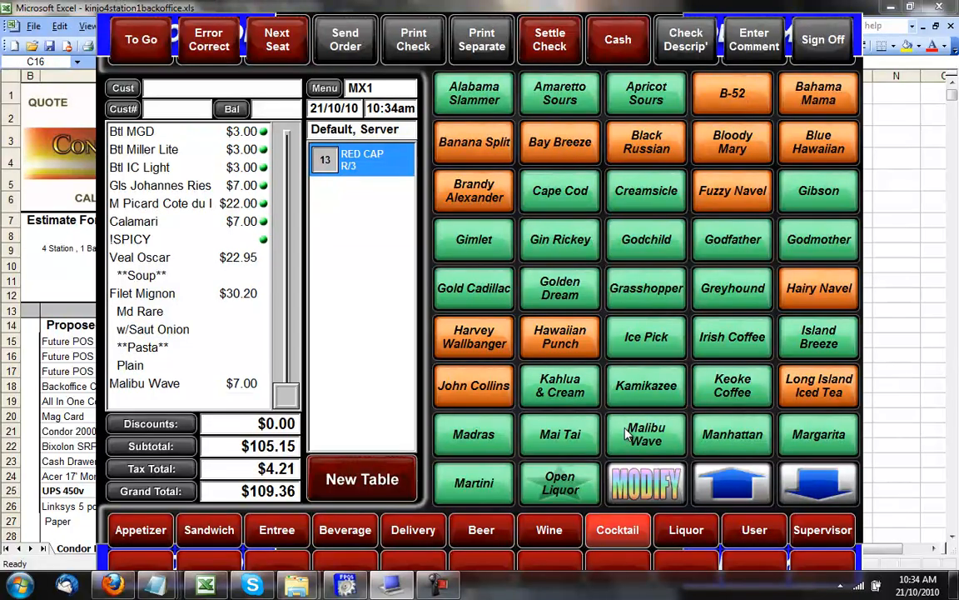
left_click(688, 530)
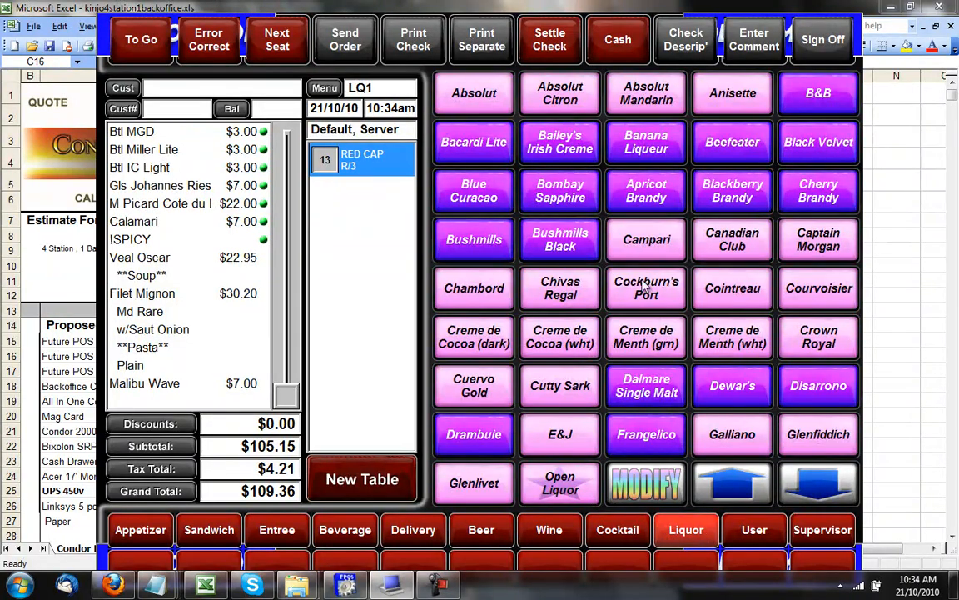
left_click(730, 141)
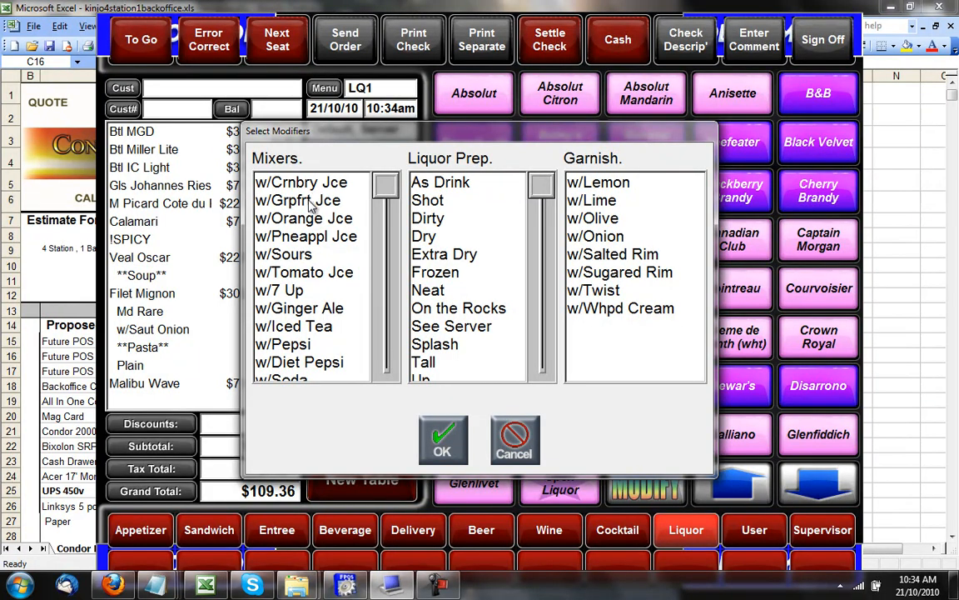
Make the Beefeater a shot with cranberry juice and lemon.
left_click(283, 182)
left_click(448, 204)
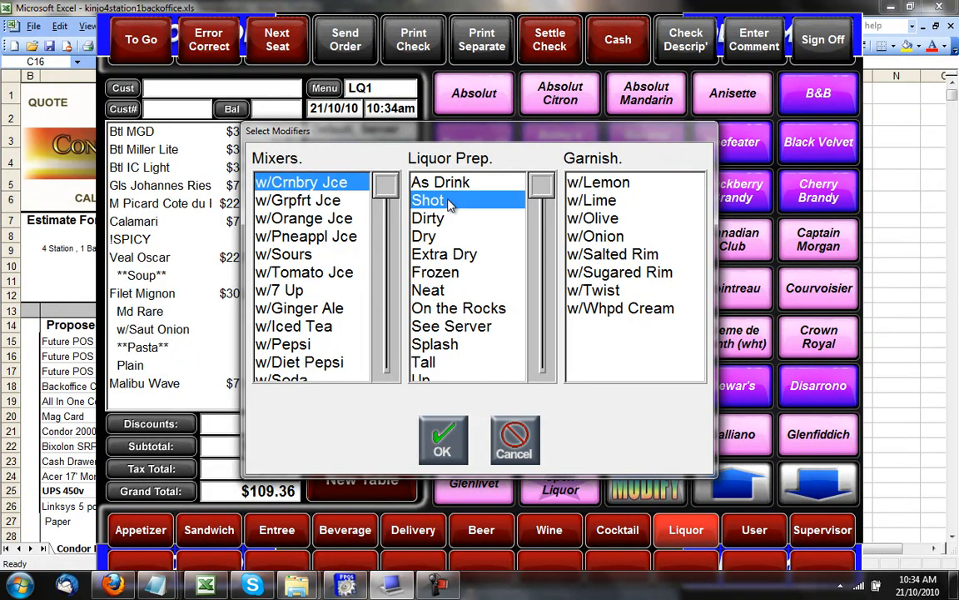
left_click(598, 181)
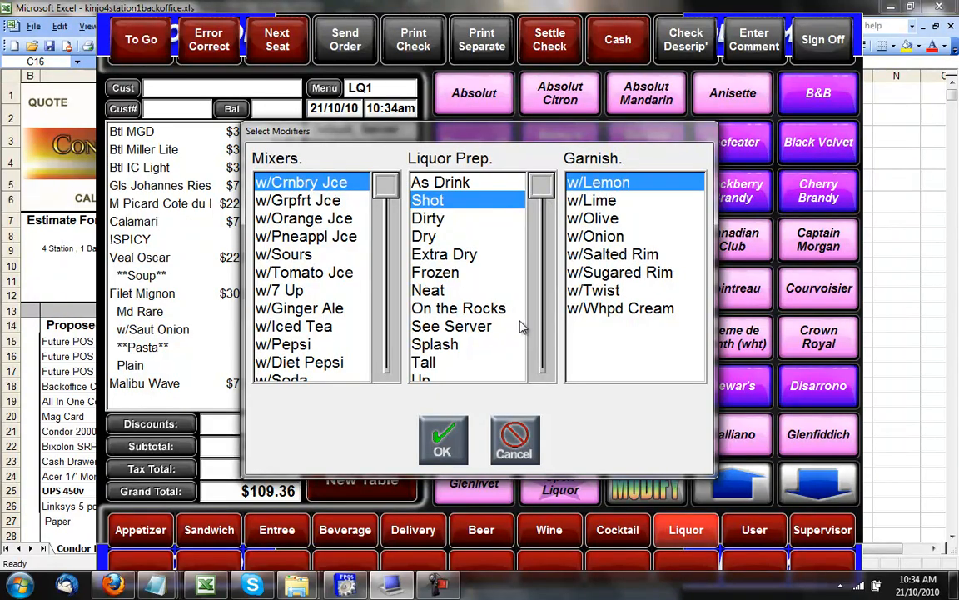
left_click(450, 437)
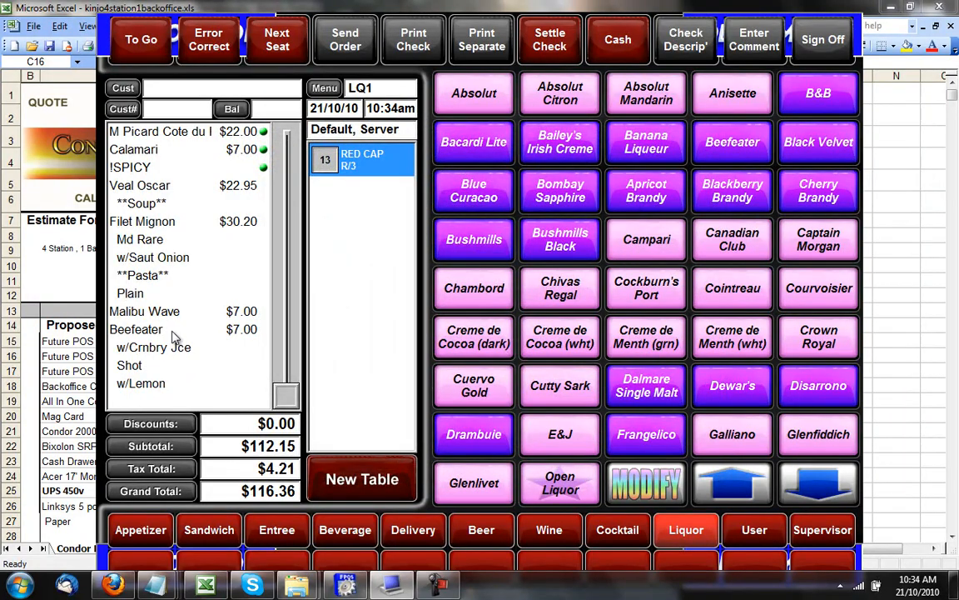
Select the Beefeater and its modifiers on the ticket, then cancel the comment entry.
left_click(173, 333)
left_click_drag(172, 333, 165, 388)
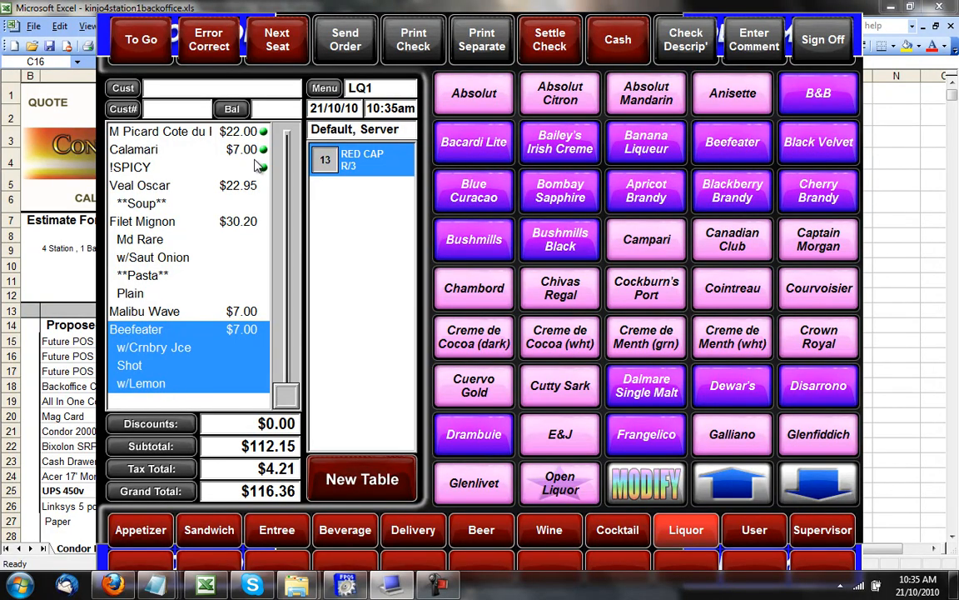
left_click(754, 40)
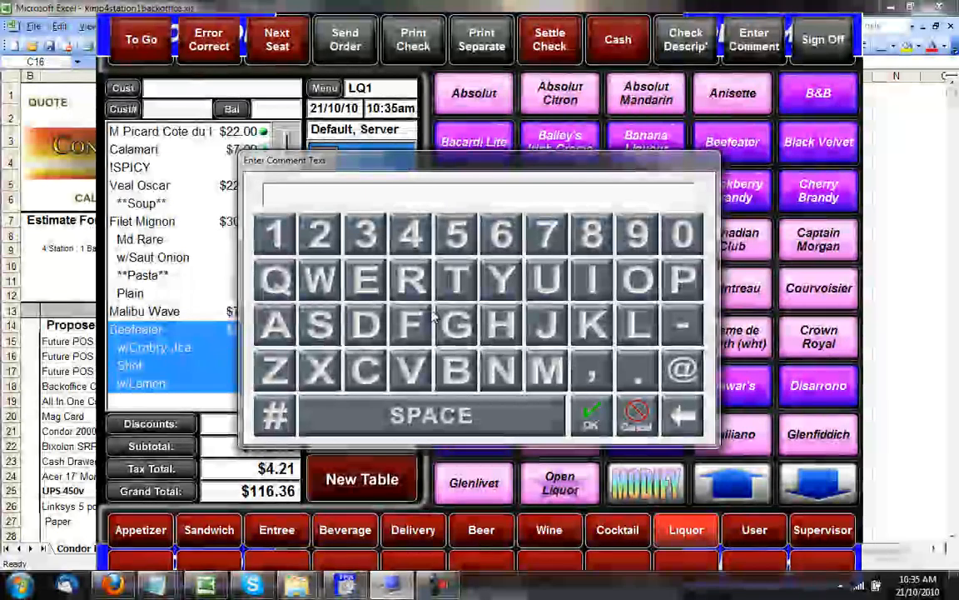
left_click(636, 419)
Add a Misc Liquor at an open price of $5.00.
left_click(576, 485)
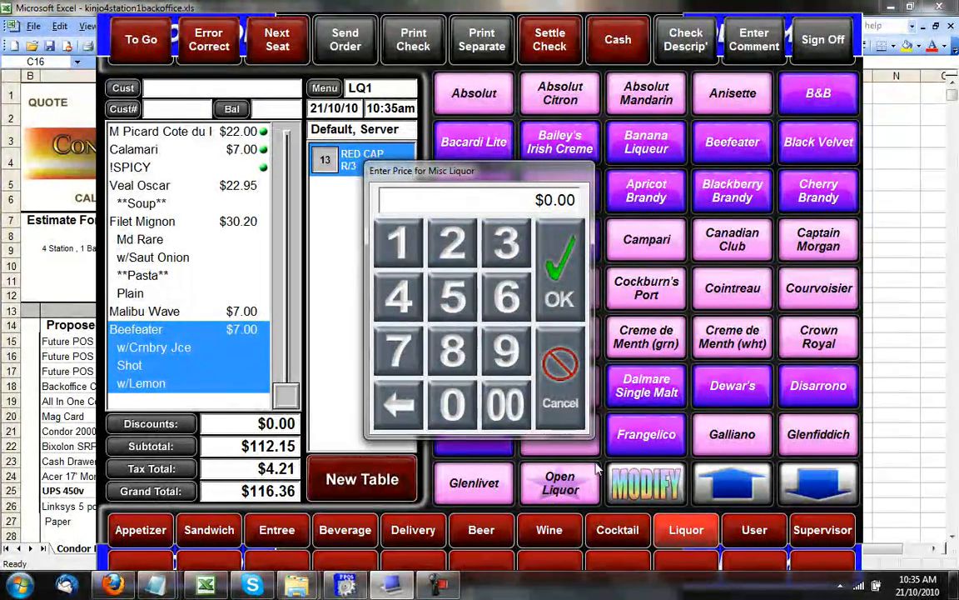
left_click(560, 364)
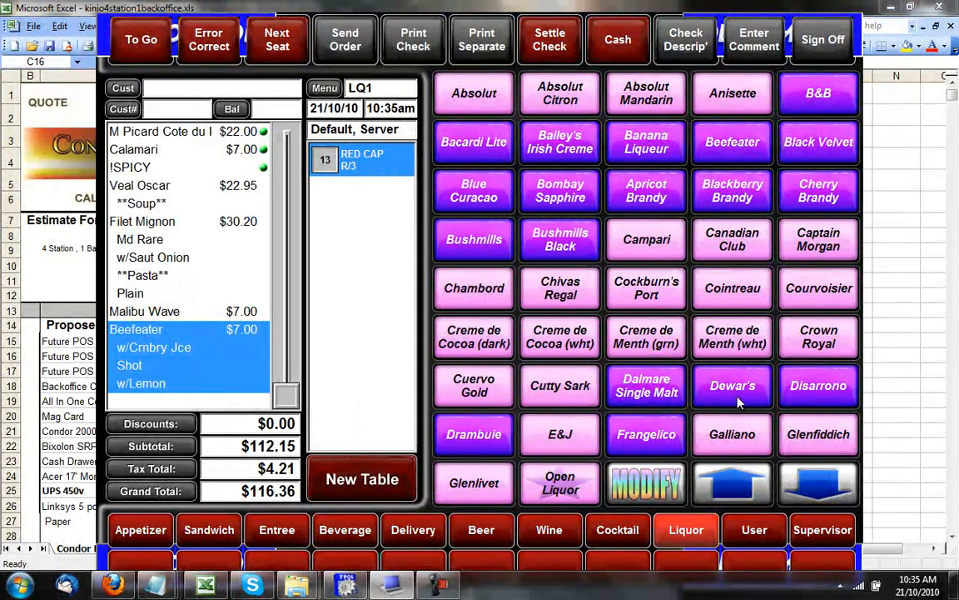
left_click(824, 487)
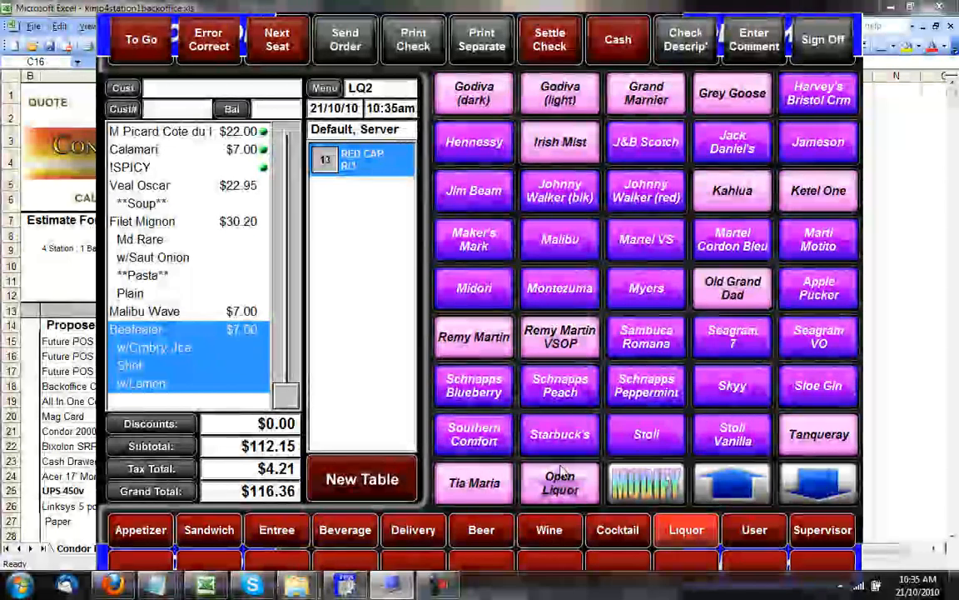
left_click(560, 483)
left_click(452, 295)
left_click(505, 404)
left_click(566, 281)
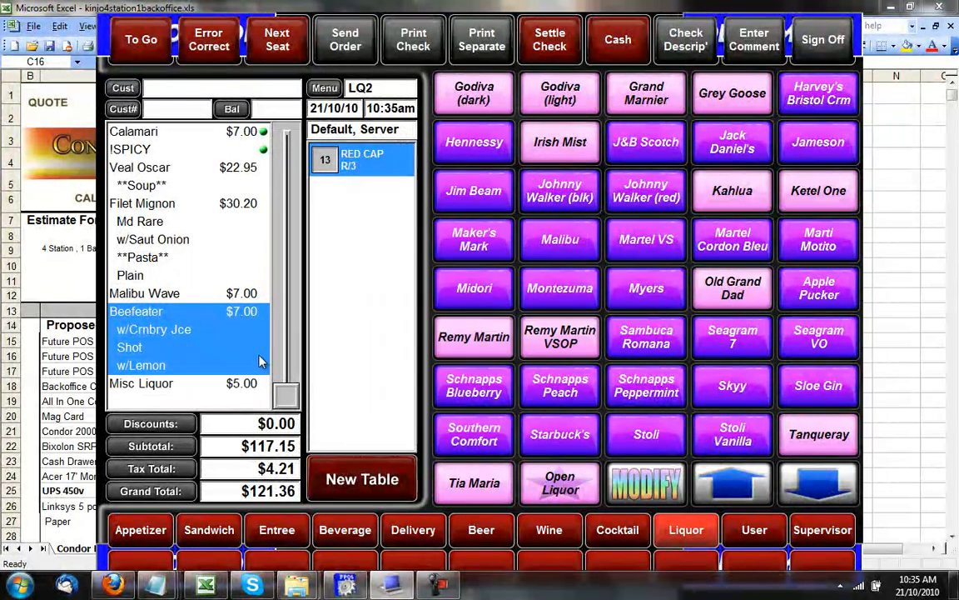
Clear the selection from the Misc Liquor and Beefeater ticket lines.
left_click(214, 386)
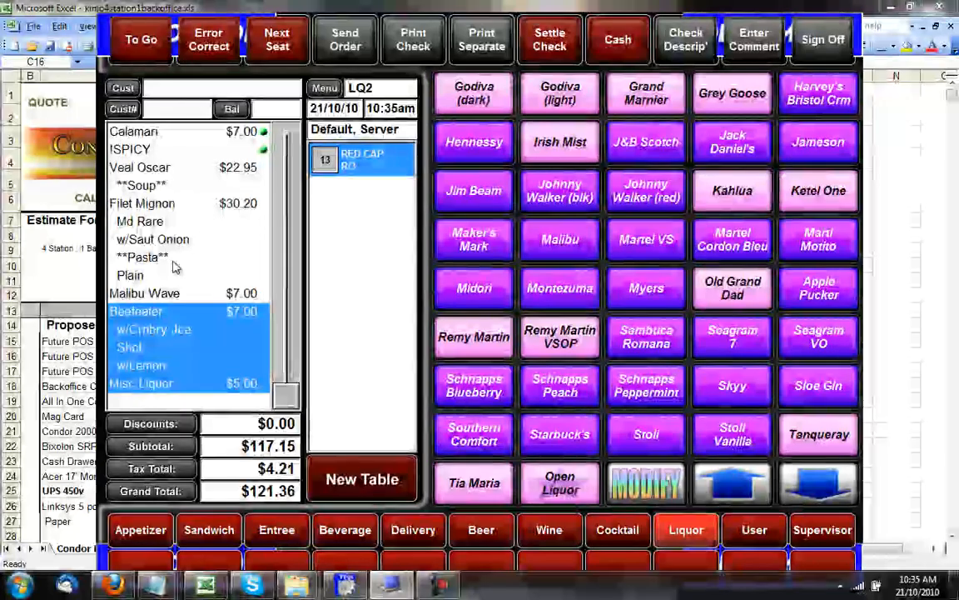
left_click(173, 314)
left_click(173, 330)
left_click(172, 349)
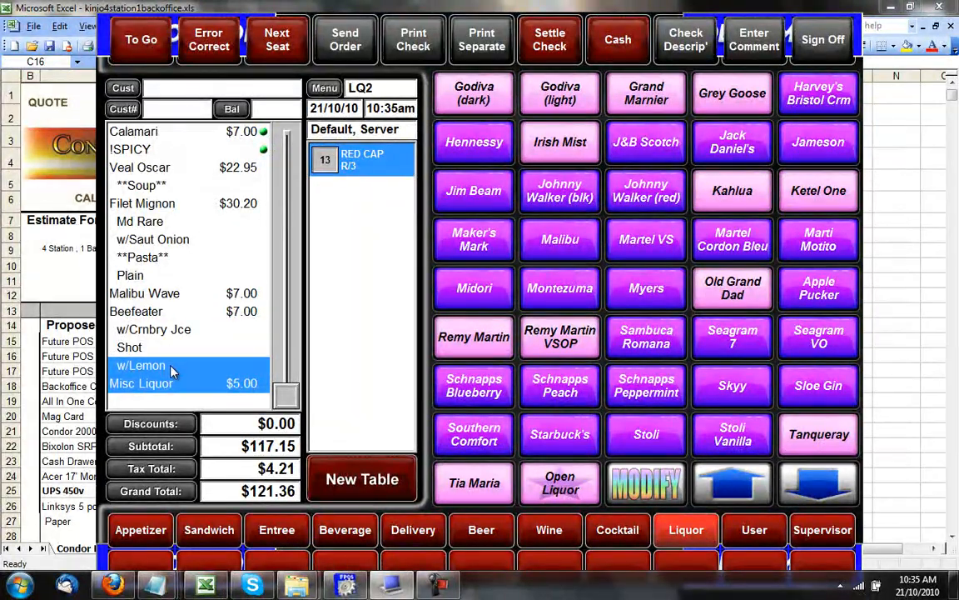
left_click(172, 367)
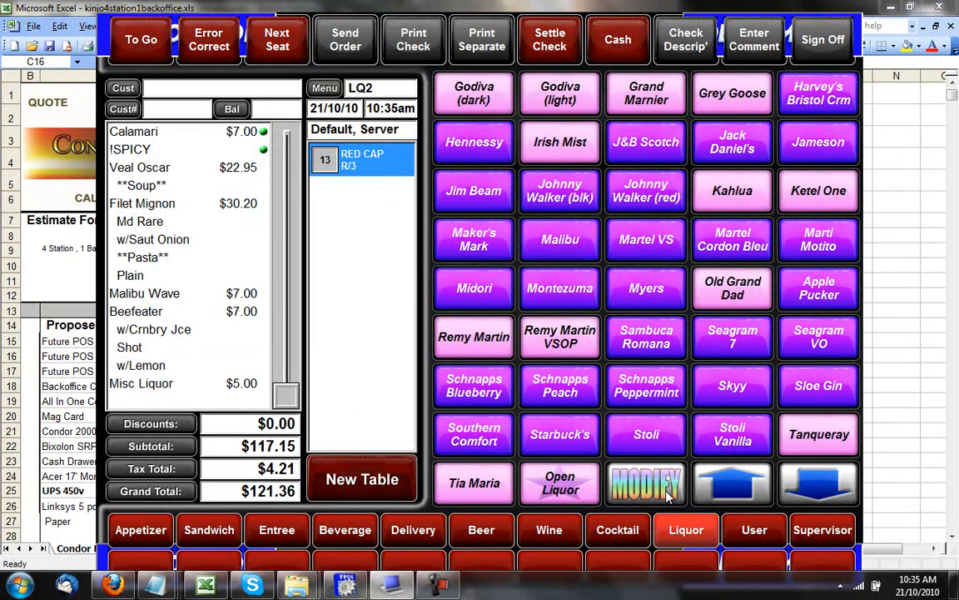
Show the user functions panel, then cancel the Supervisor password keypad.
left_click(754, 526)
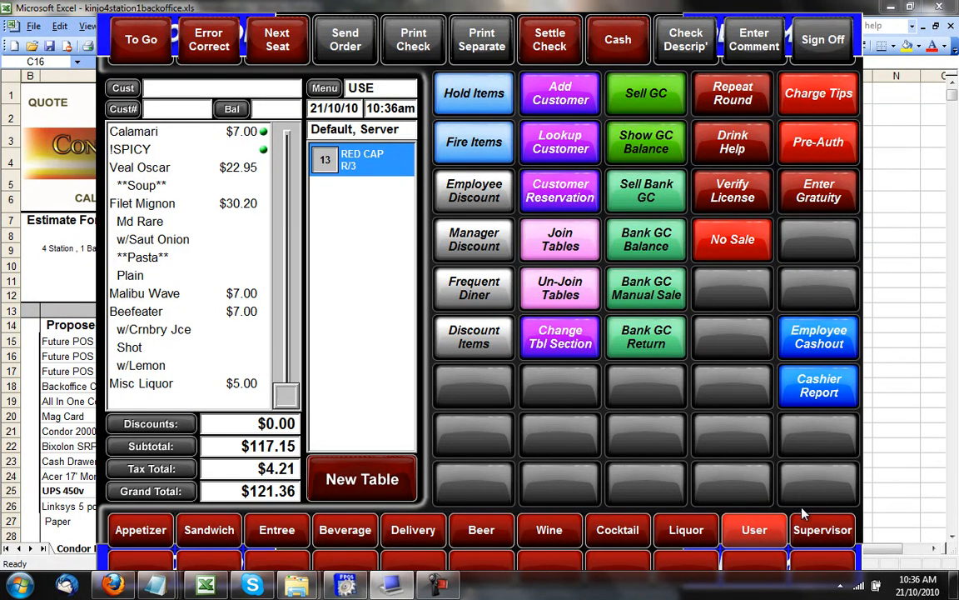
left_click(812, 533)
left_click(529, 348)
Apply the $20.00 employee discount; the manager discount is refused for insufficient security.
left_click(476, 204)
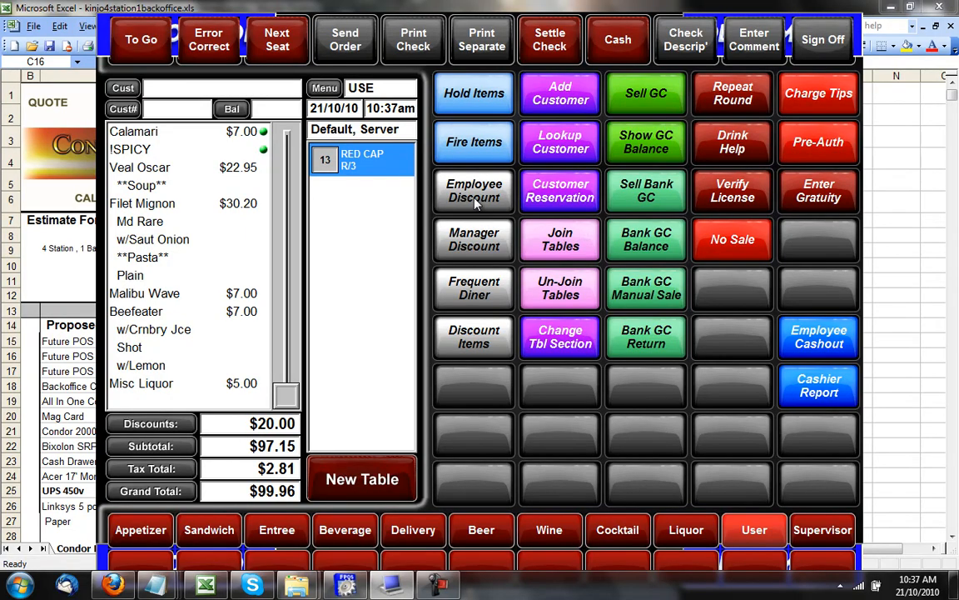
left_click(475, 240)
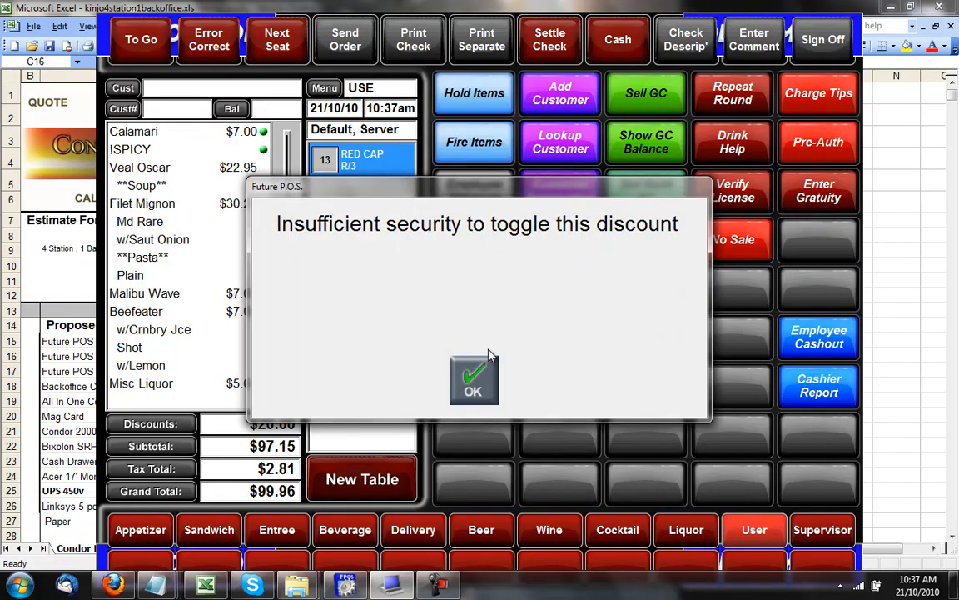
left_click(474, 380)
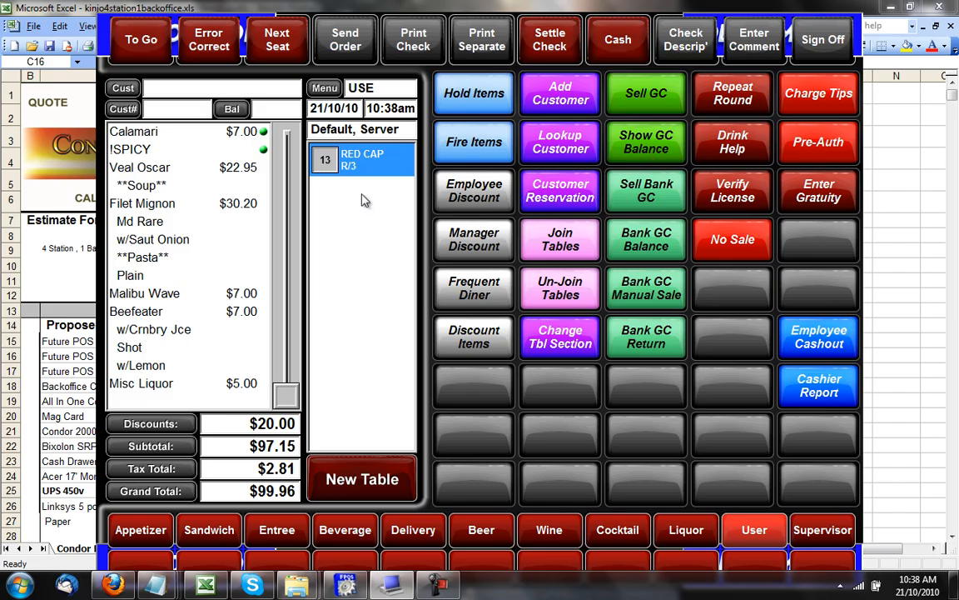
Pay the $99.96 check in cash and open a new 4-seat check for table 13.
left_click(618, 42)
left_click(486, 422)
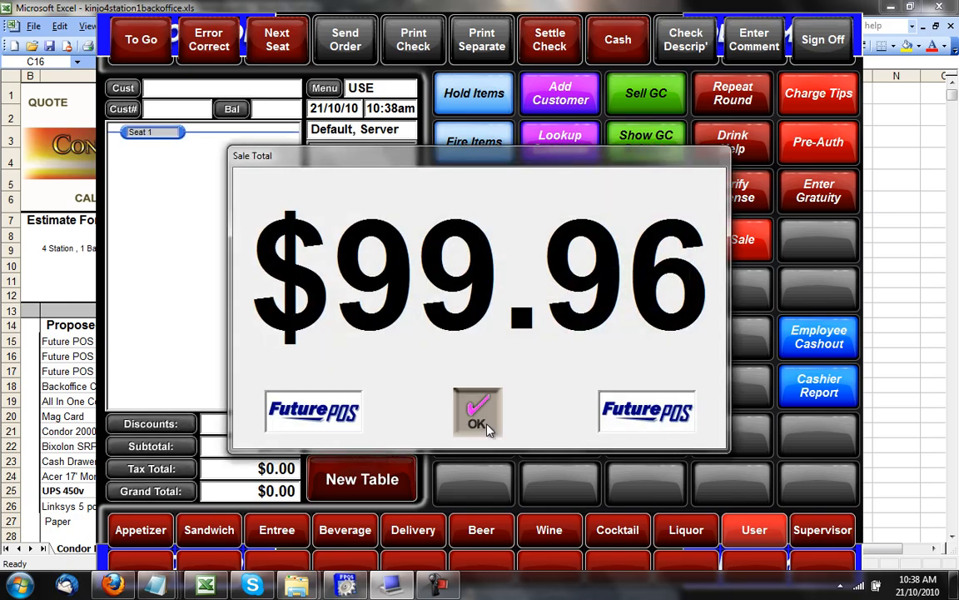
left_click(377, 479)
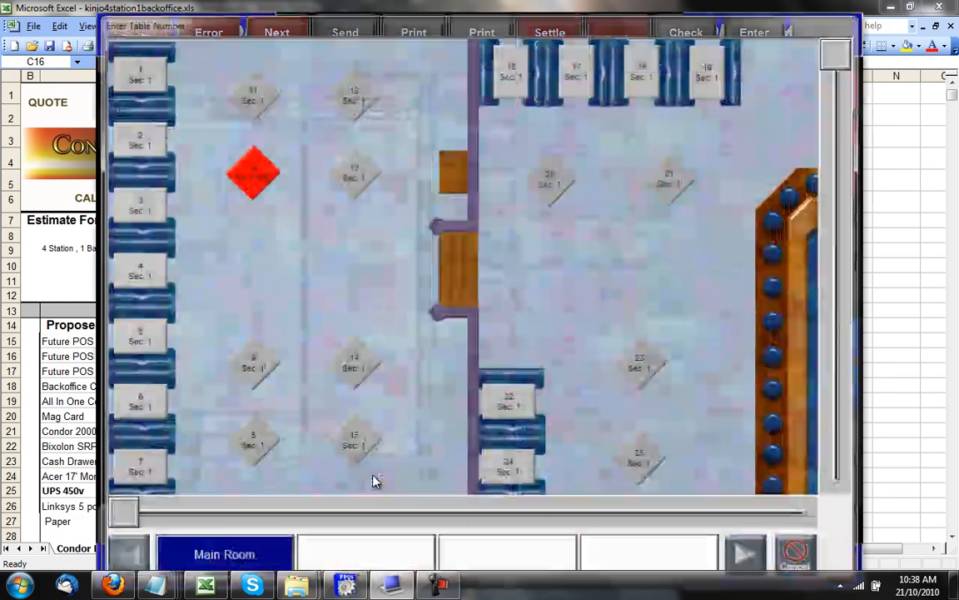
left_click(351, 187)
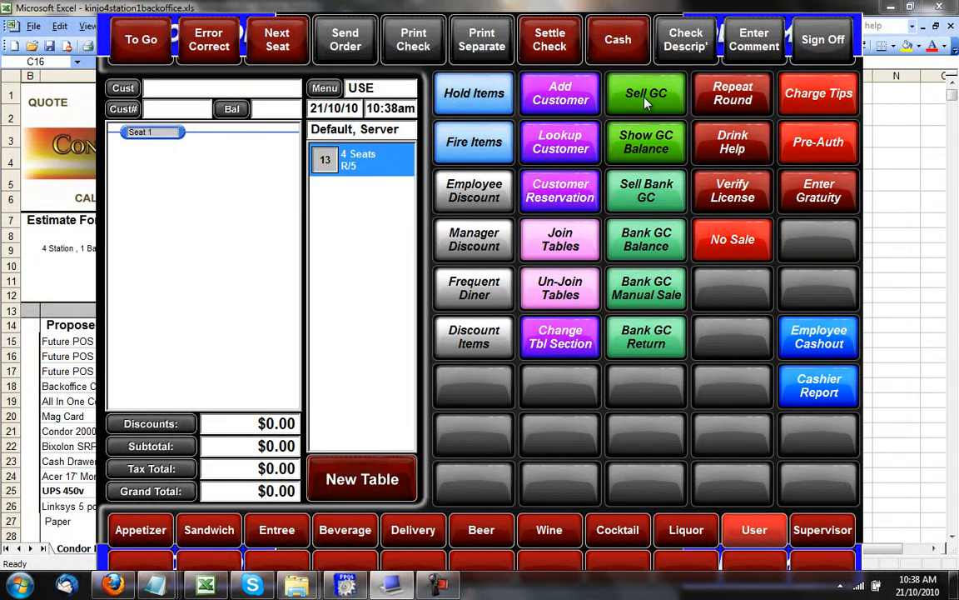
Add a $50.00 gift certificate to the check.
left_click(645, 96)
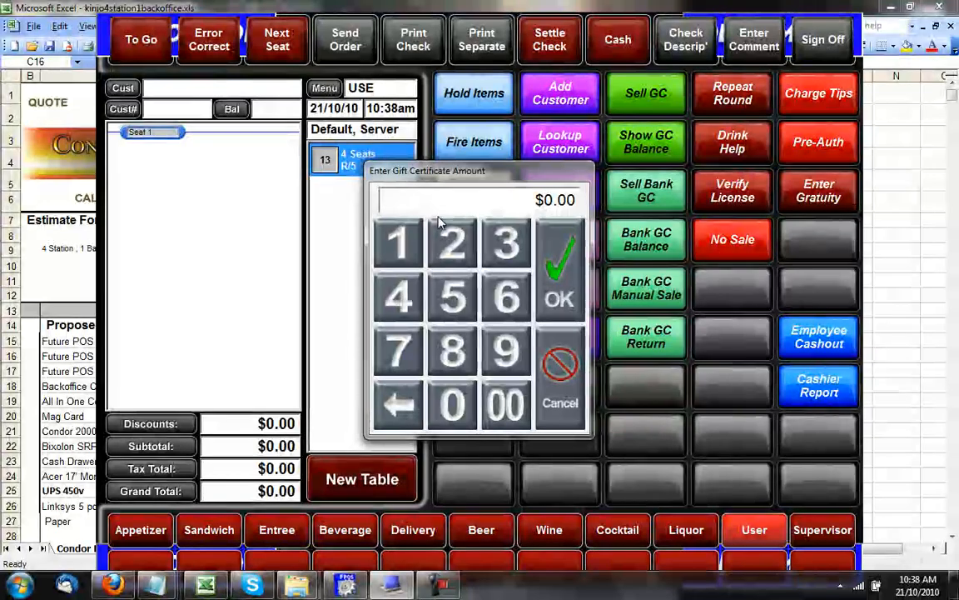
left_click(451, 301)
type("000")
left_click(559, 250)
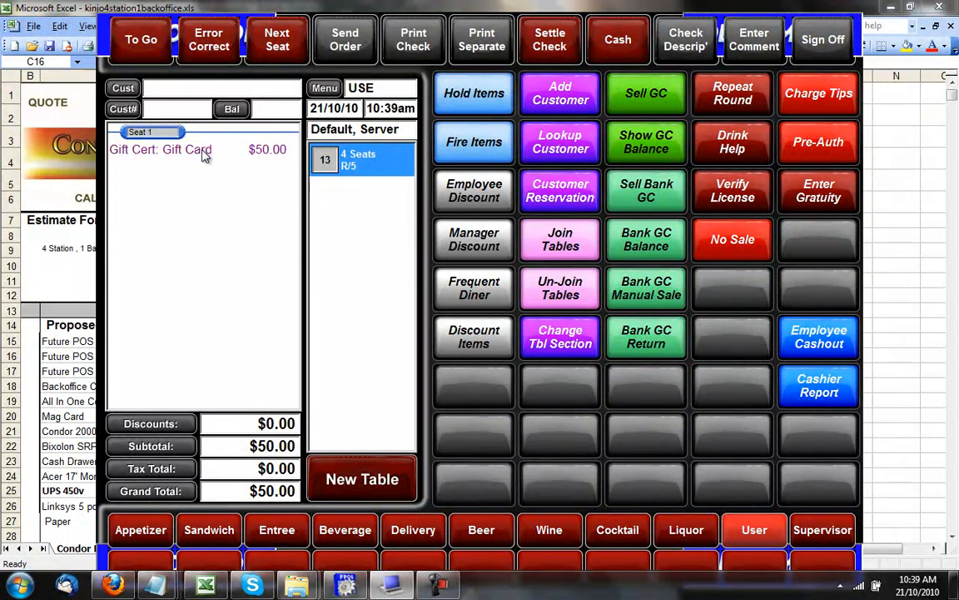
left_click(203, 151)
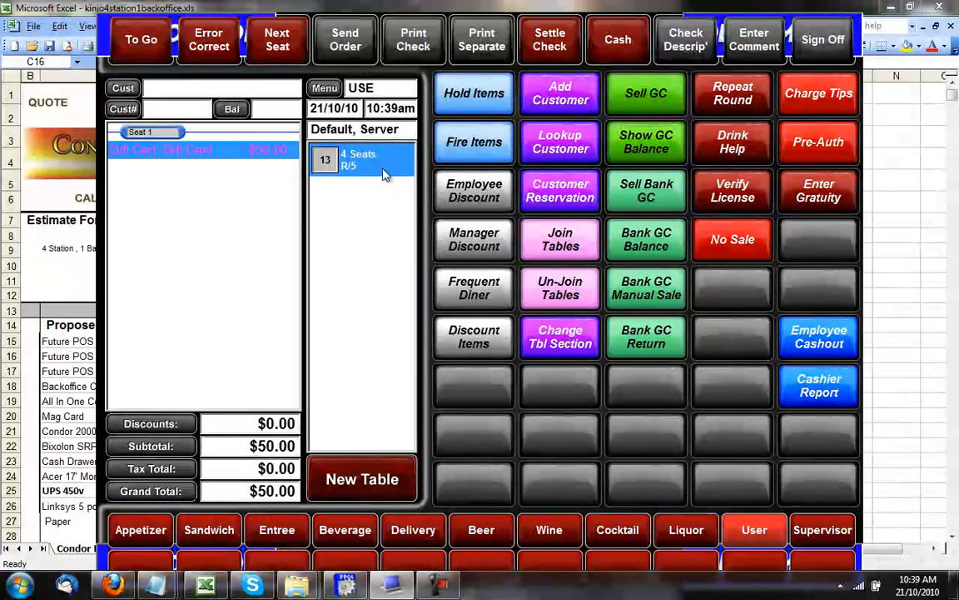
Pay the $50.00 balance in cash and enter the new gift card's number.
left_click(601, 44)
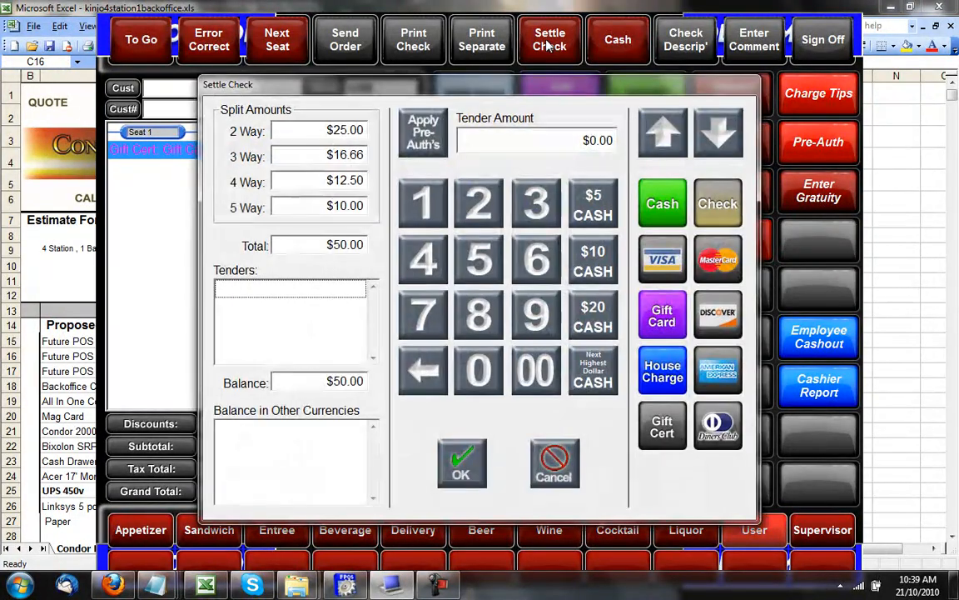
left_click(655, 202)
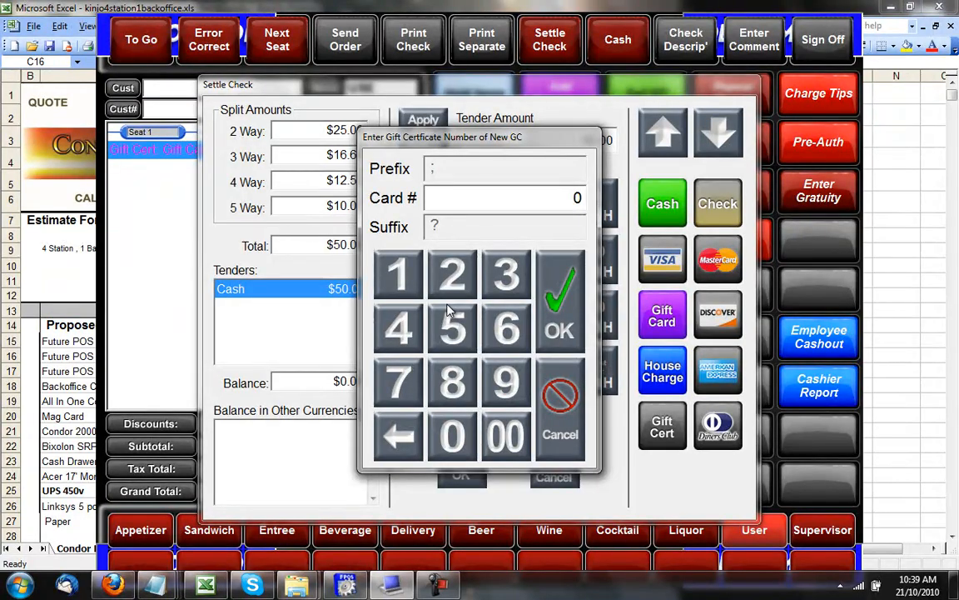
type("15")
left_click(559, 309)
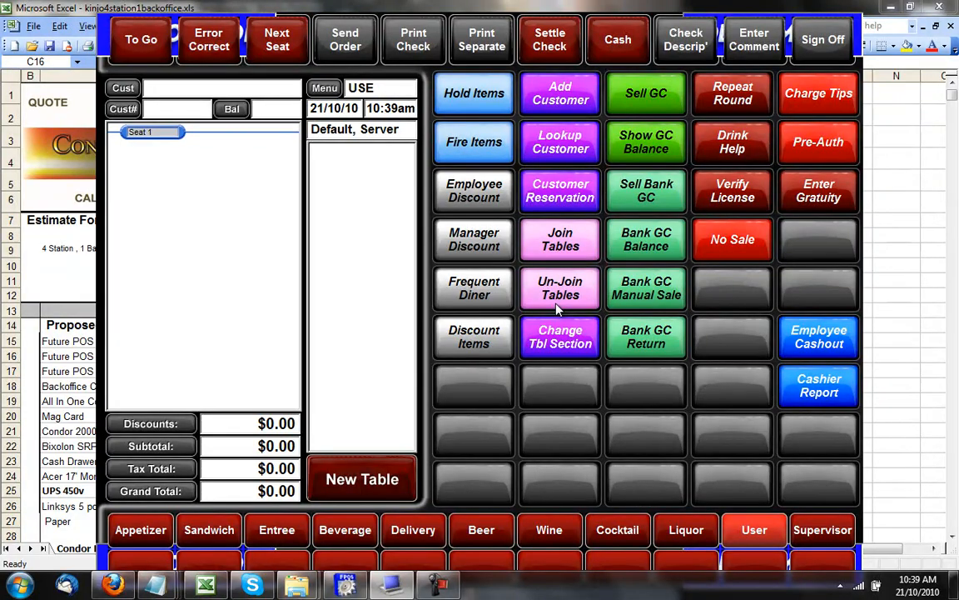
Start a new table 13 order with Calamari, Clams Casino and Lump Crabmeat.
left_click(352, 481)
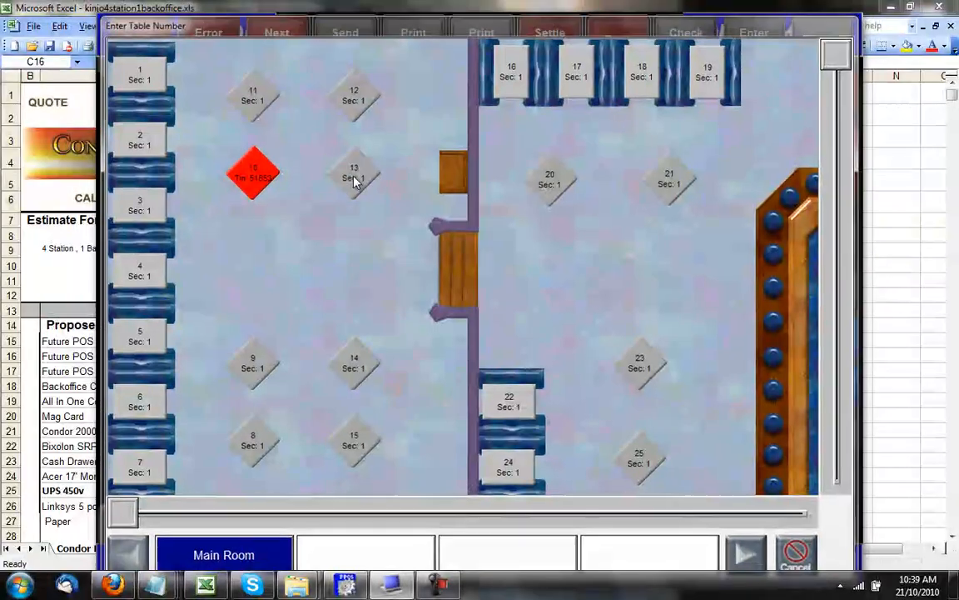
left_click(354, 178)
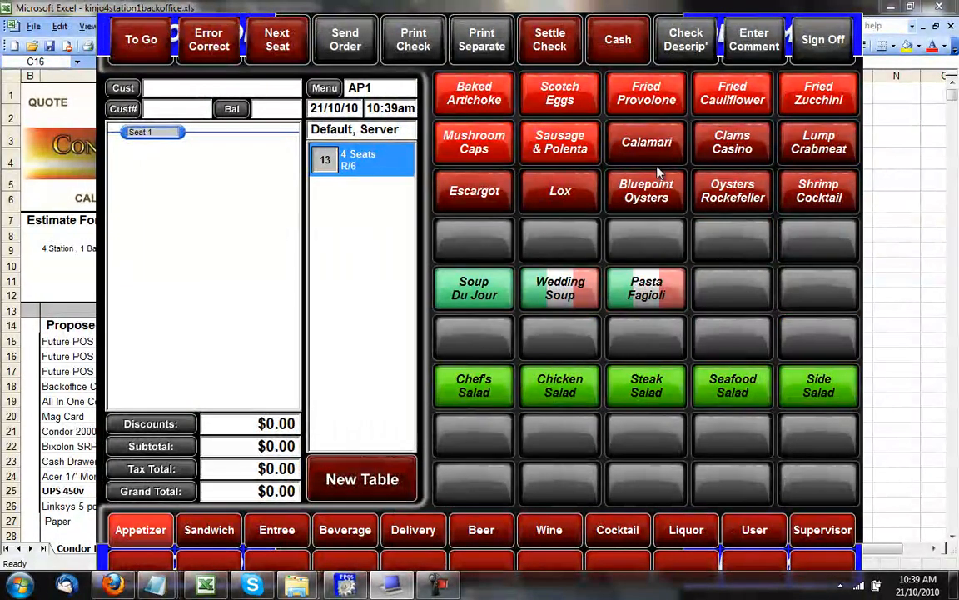
left_click(649, 143)
left_click(706, 142)
left_click(814, 142)
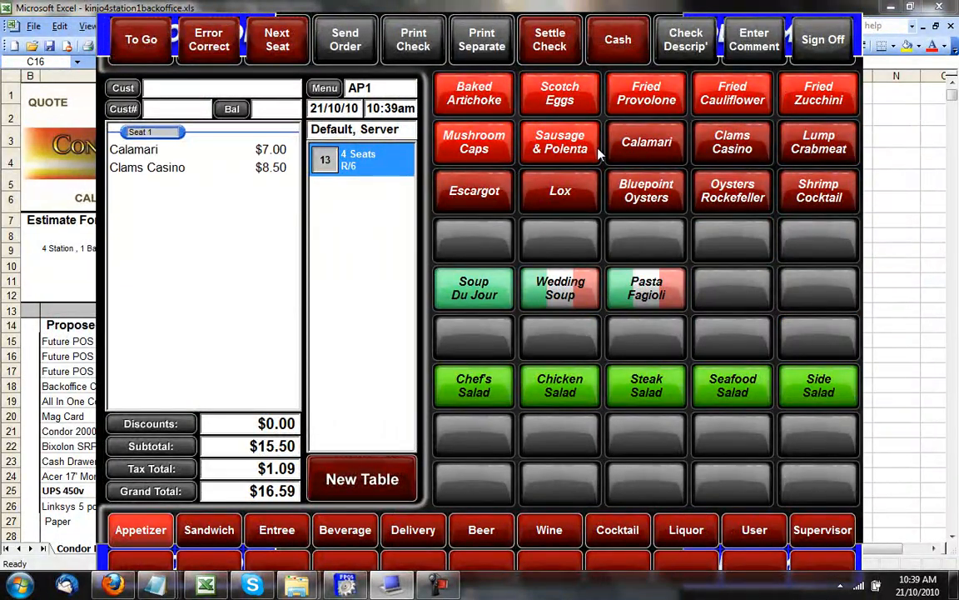
Settle the $28.89 check with the gift card, leaving $21.11 on the card.
left_click(553, 39)
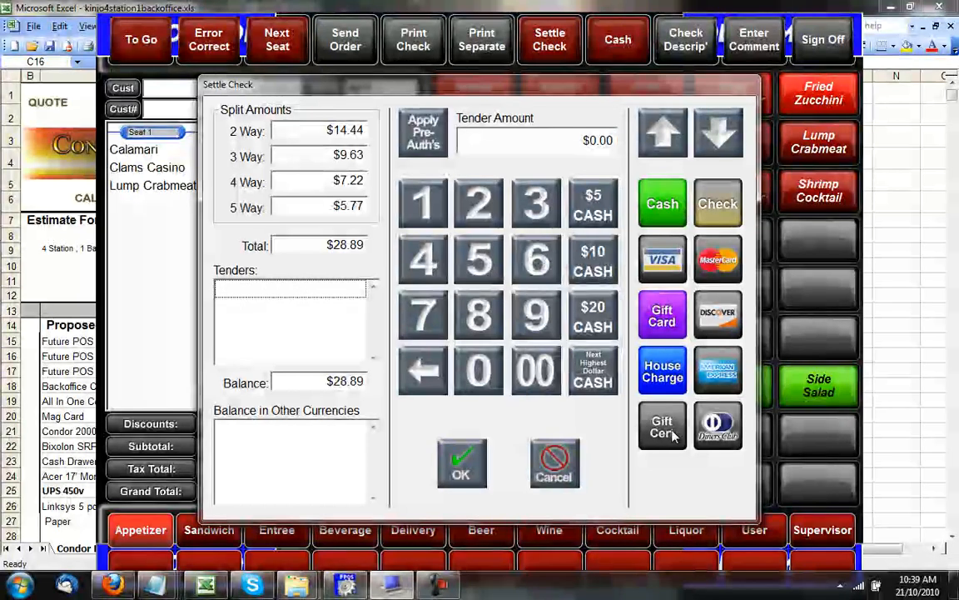
left_click(664, 324)
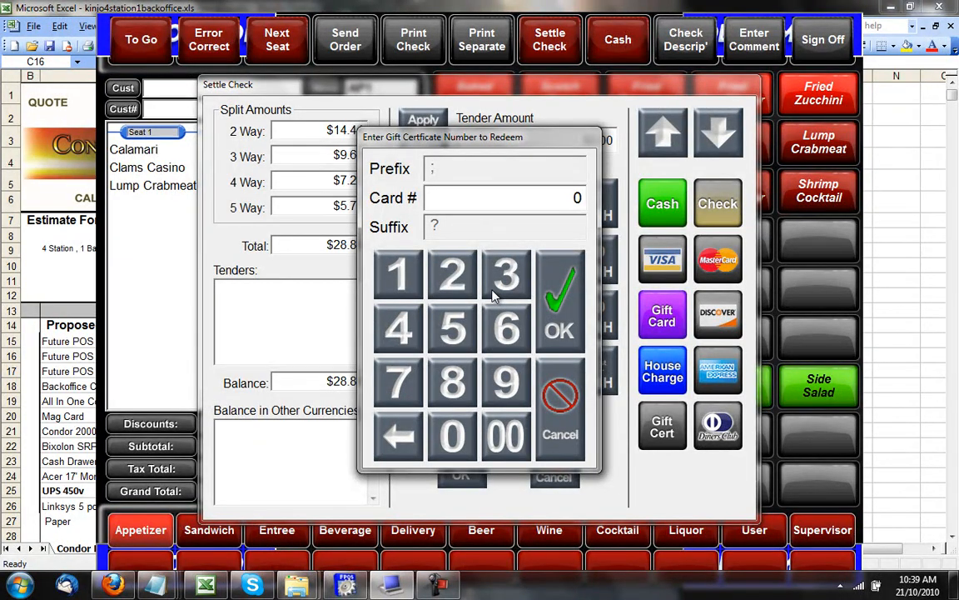
left_click(398, 275)
left_click(454, 333)
left_click(558, 302)
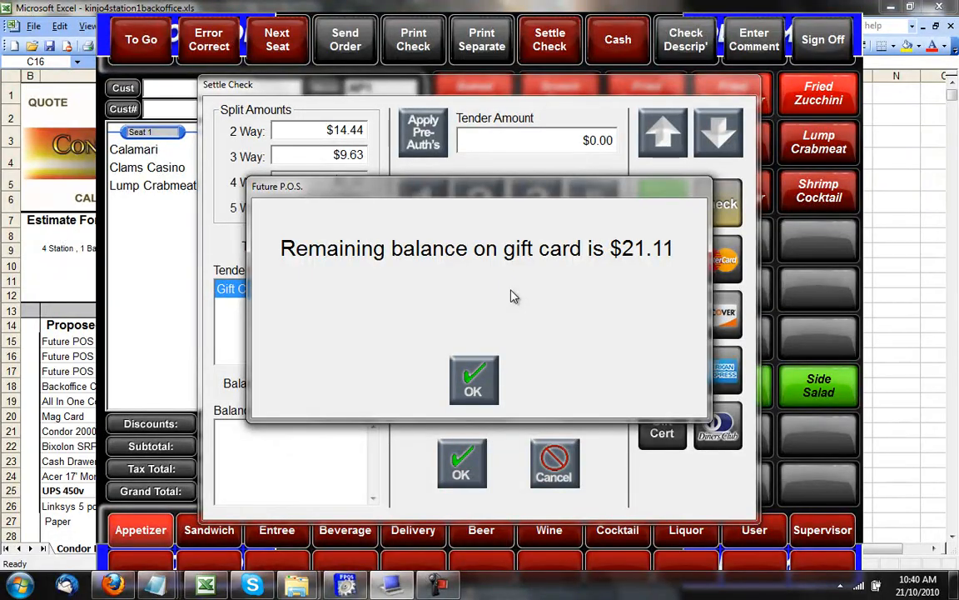
left_click(476, 386)
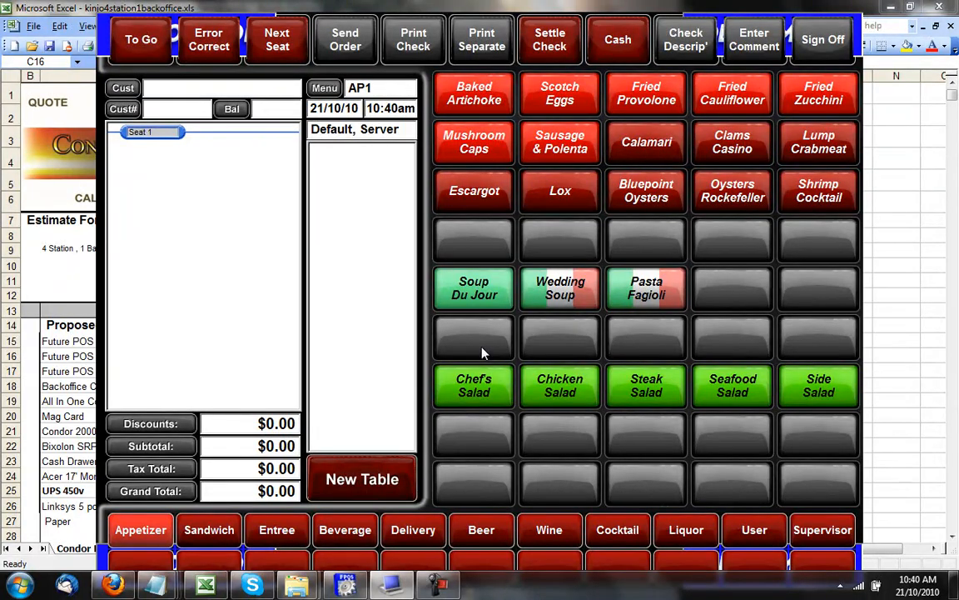
Switch to the User functions page and start a new table order.
left_click(759, 531)
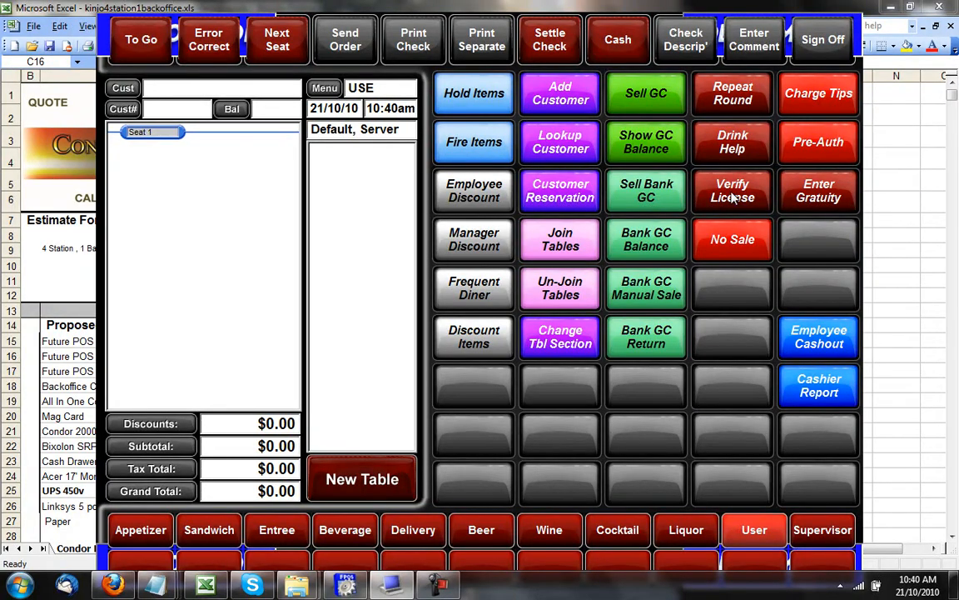
left_click(362, 479)
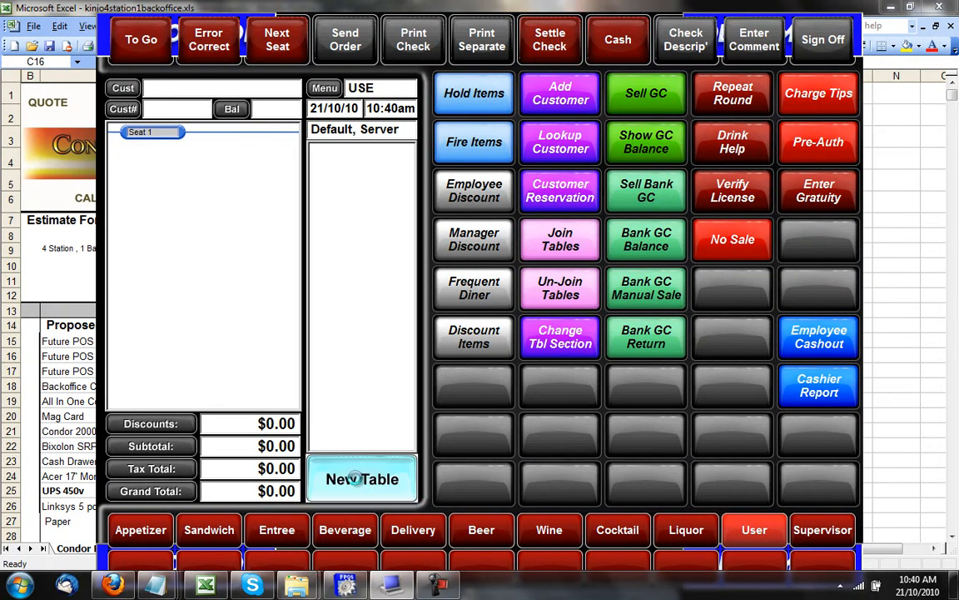
Open table 13 and add Escargot, Lox, Bluepoint Oysters, Calamari and Clams Casino to seat 1.
left_click(354, 173)
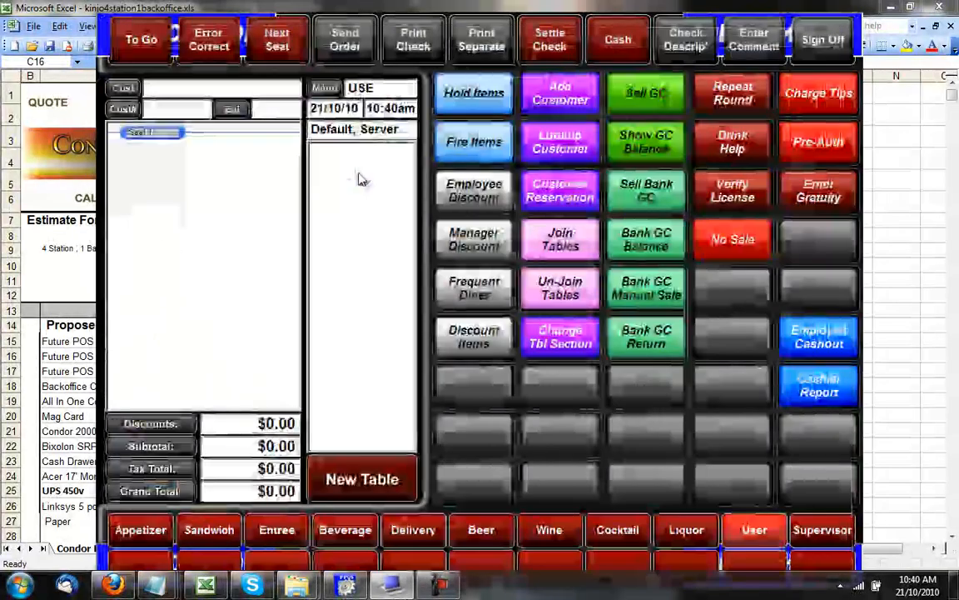
left_click(474, 191)
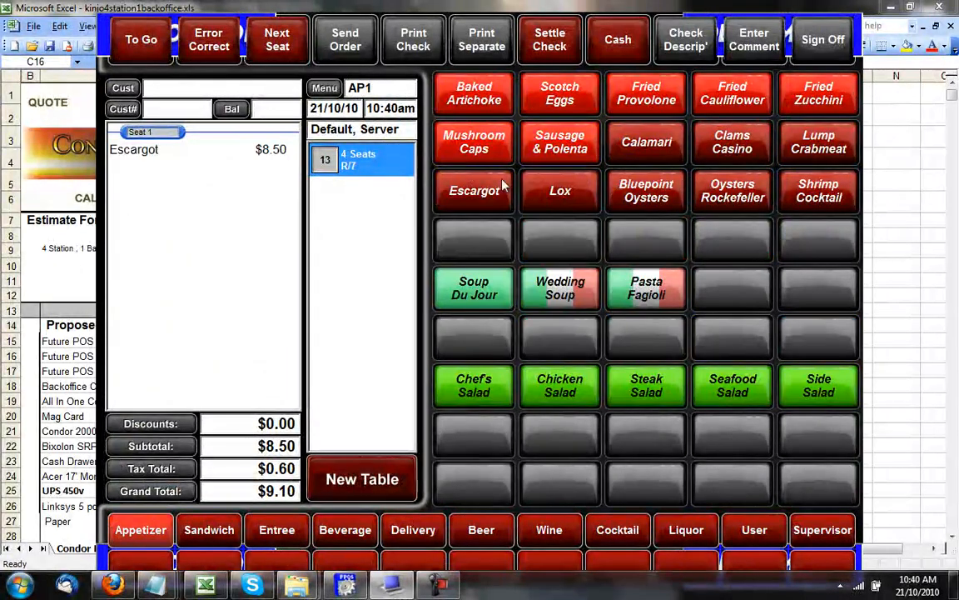
left_click(560, 190)
left_click(647, 190)
left_click(649, 143)
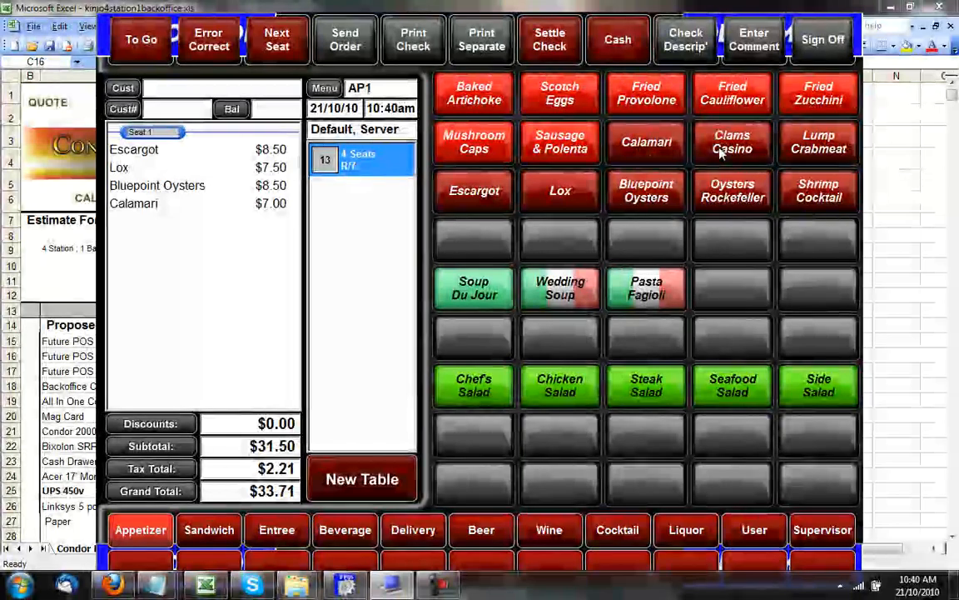
left_click(733, 143)
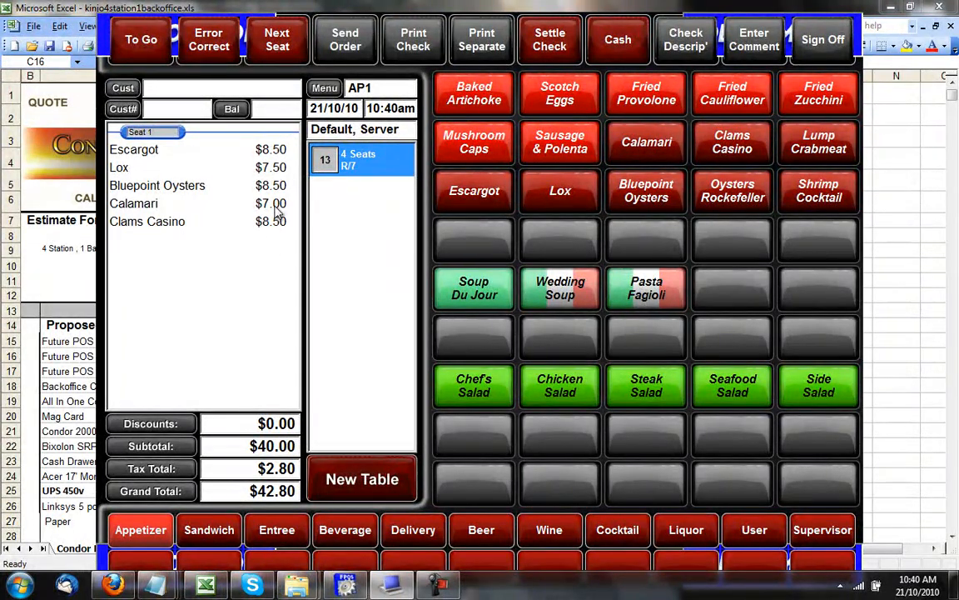
Add seats 2–4, move Escargot and Lox to seat 2, Calamari to seat 3, Clams Casino to seat 4, then send.
left_click(164, 148)
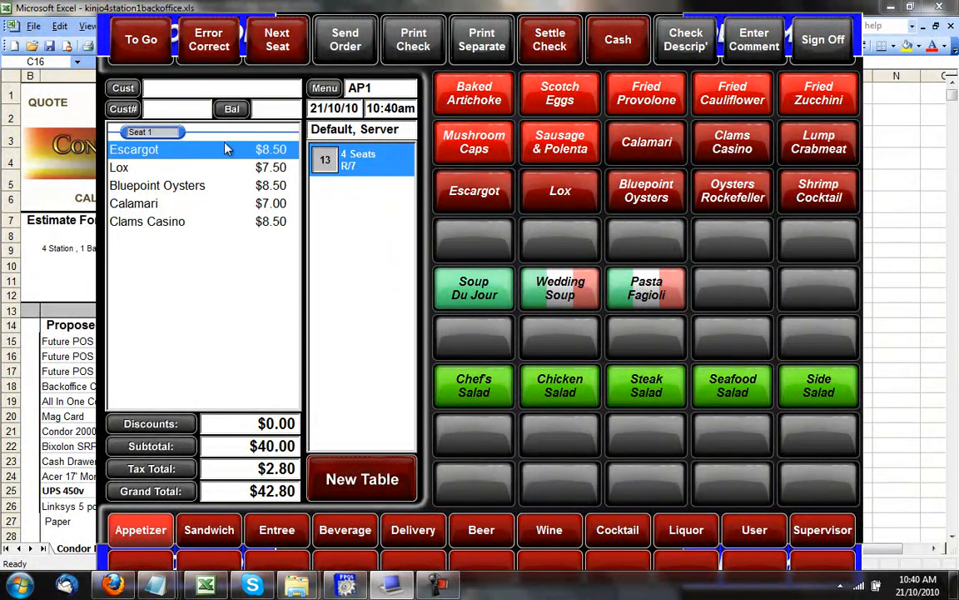
left_click(278, 51)
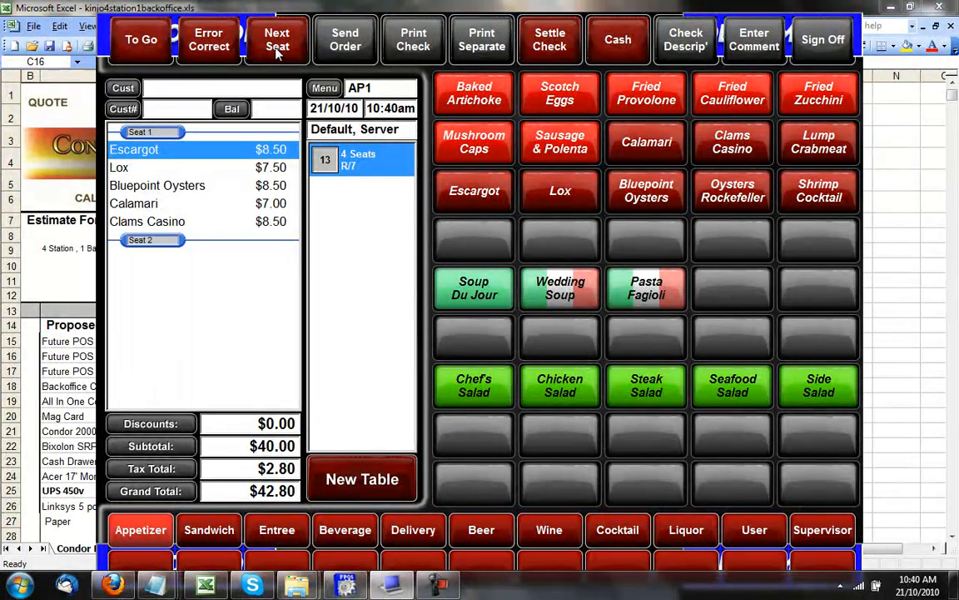
left_click(277, 52)
left_click(277, 52)
left_click(160, 167)
left_click(157, 216)
left_click(175, 167)
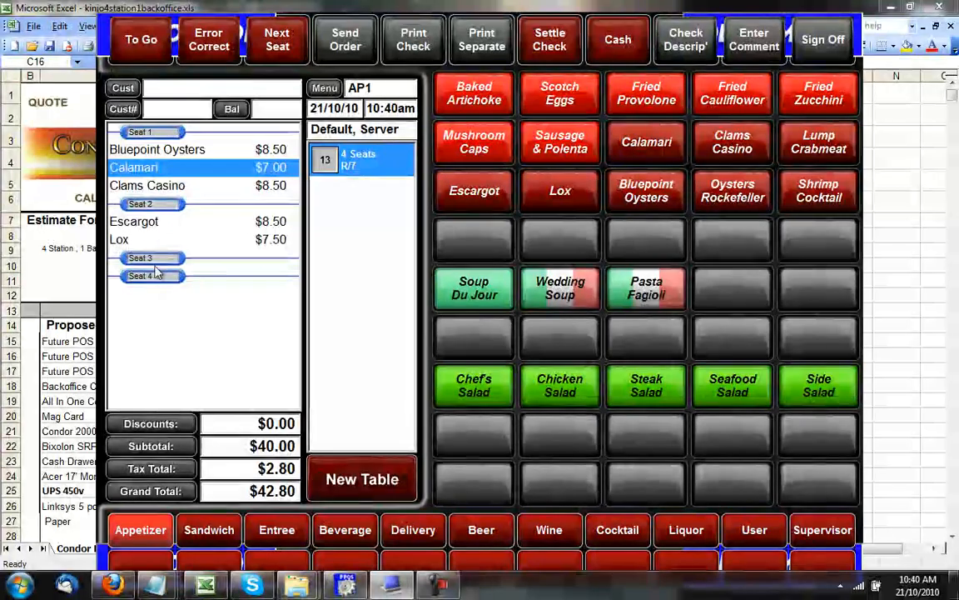
left_click(141, 256)
left_click(154, 166)
left_click(164, 279)
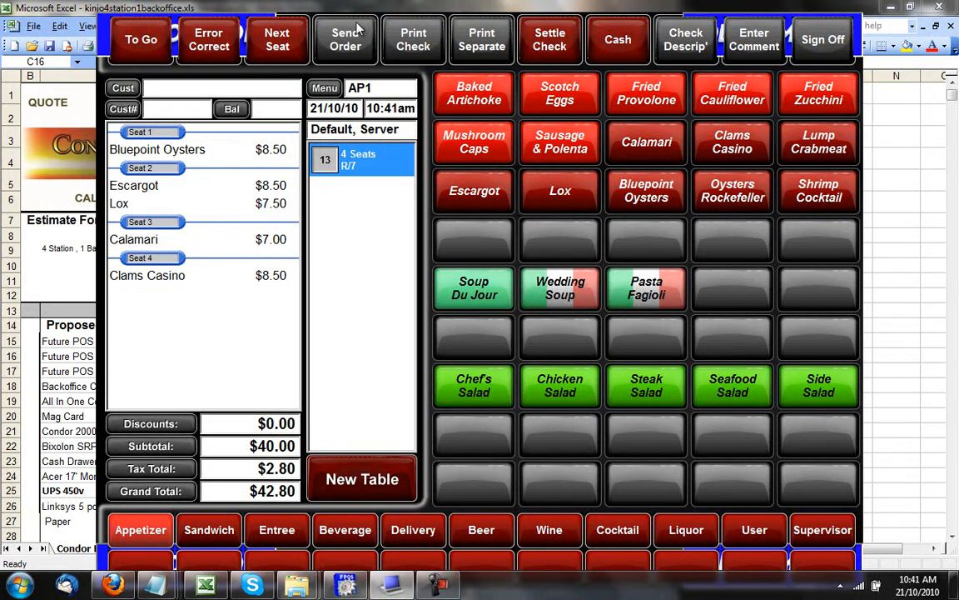
left_click(328, 40)
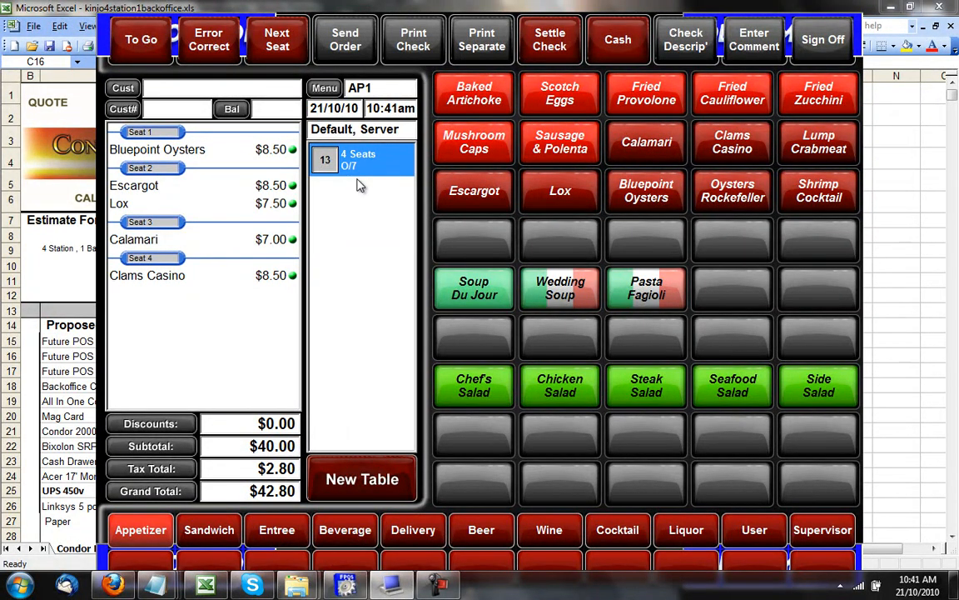
Repeat a round of Bluepoint Oysters, Lox, Calamari and Clams Casino, bringing table 13 to $76.51.
left_click(173, 147)
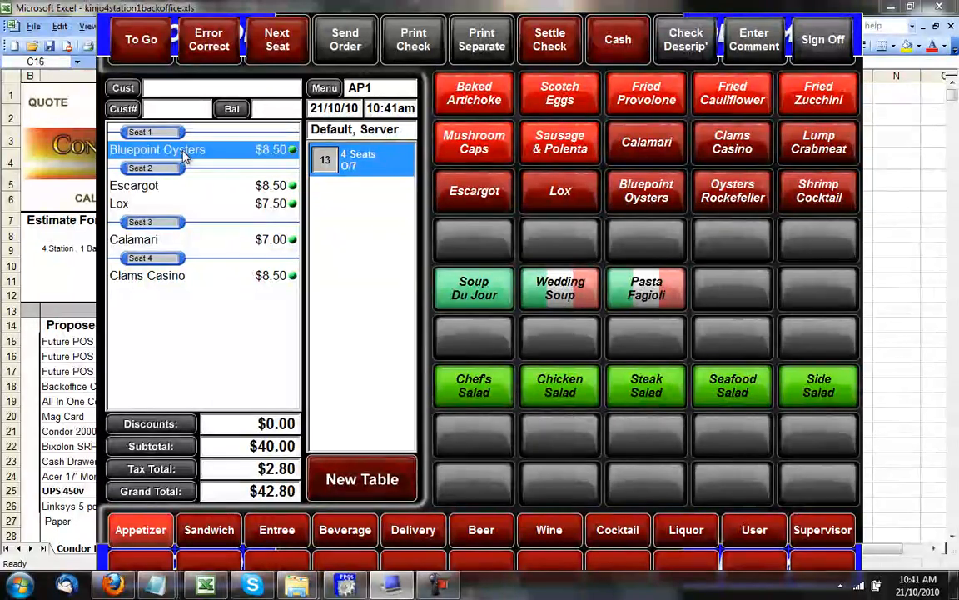
left_click(158, 204)
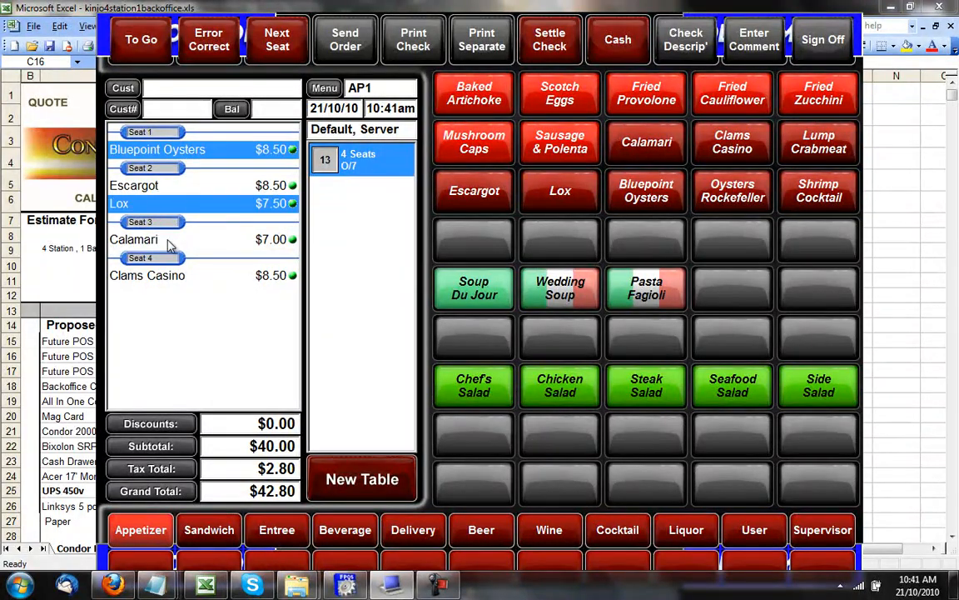
left_click(156, 239)
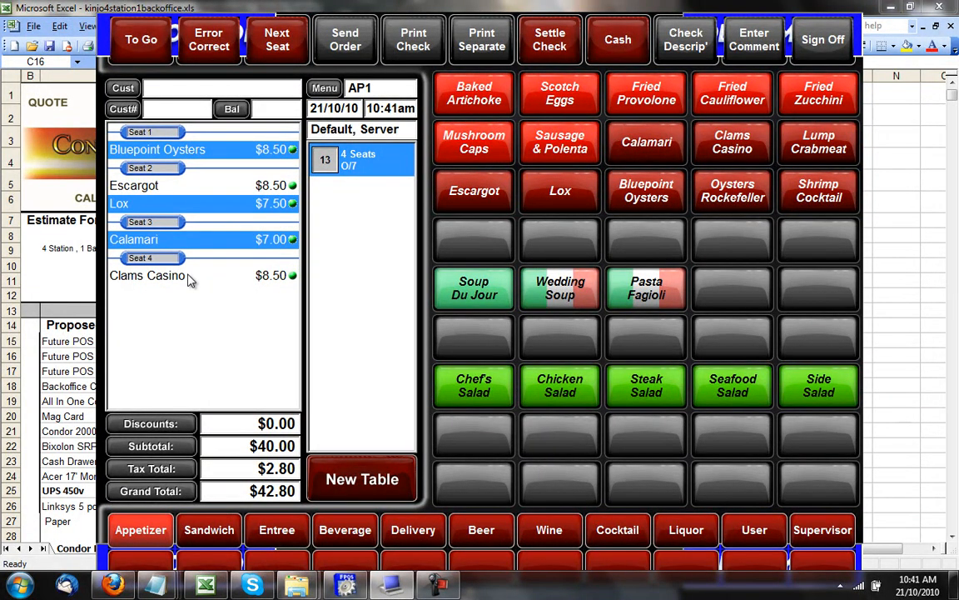
left_click(188, 278)
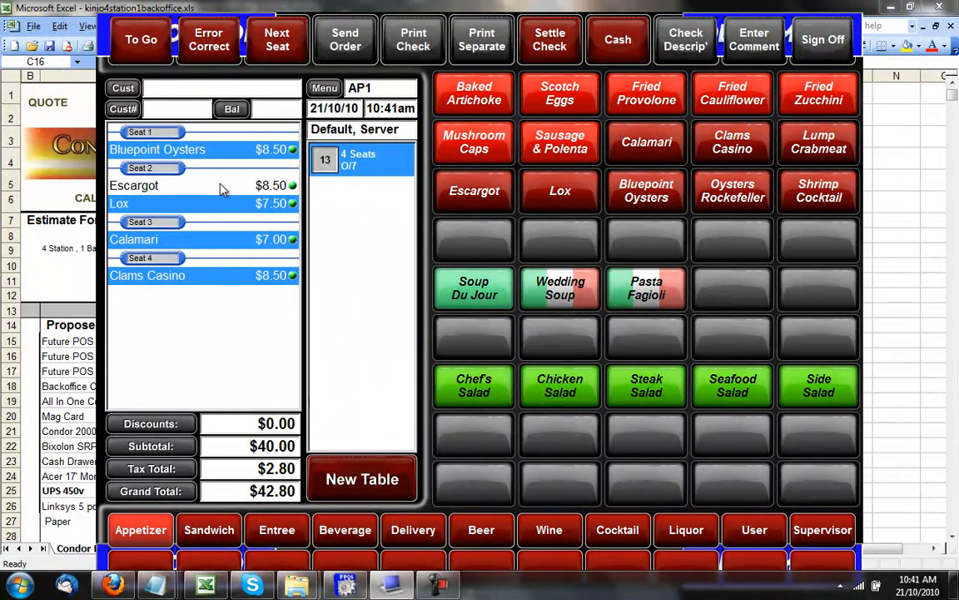
left_click(770, 533)
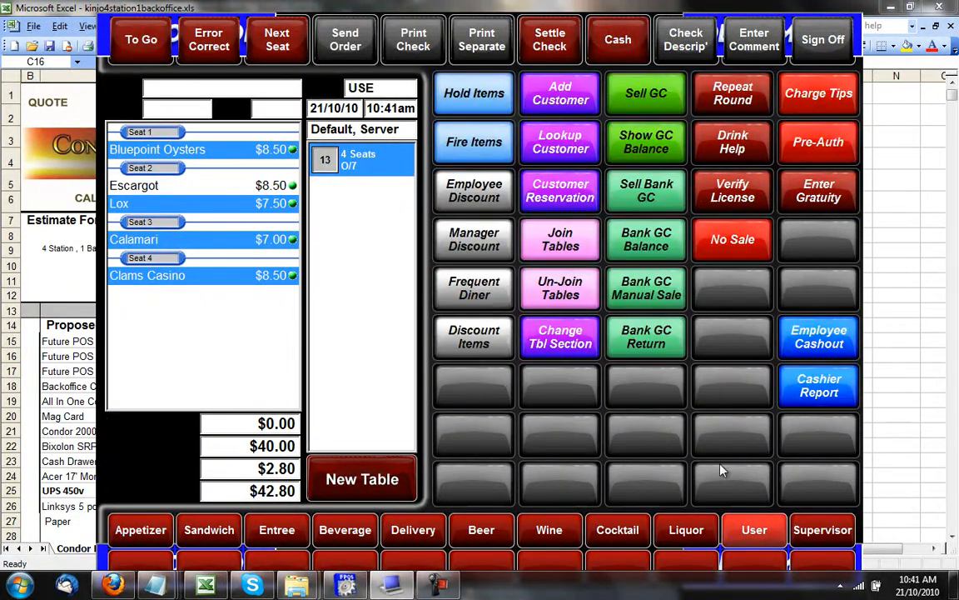
left_click(717, 93)
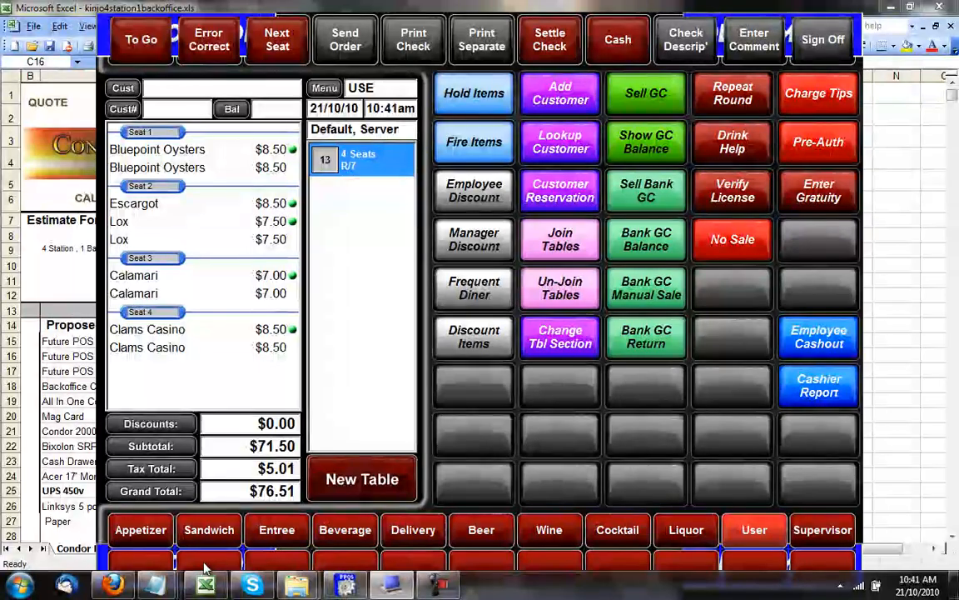
left_click(140, 530)
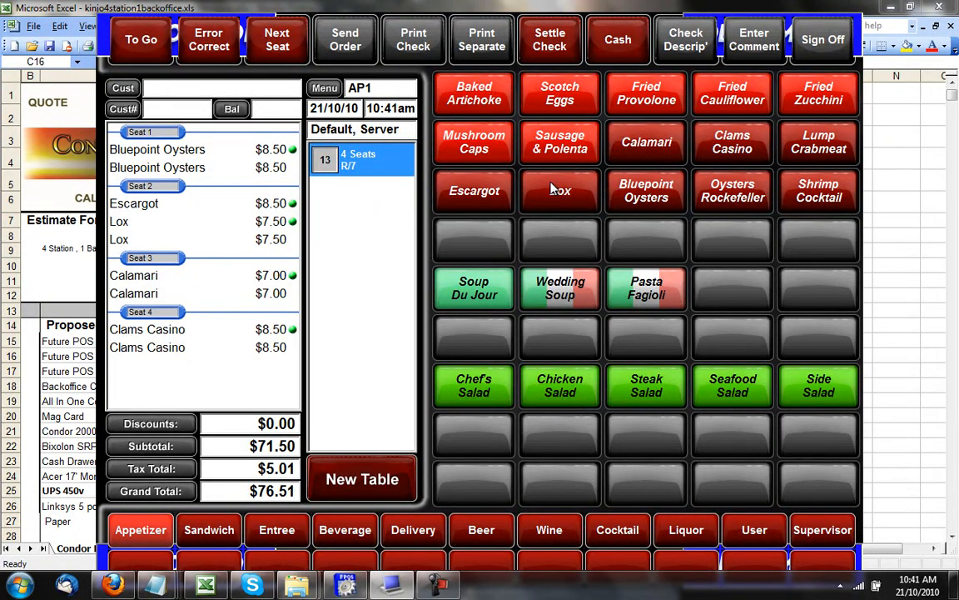
Order a Dewar's with tomato juice, extra dry and lime modifiers.
left_click(688, 533)
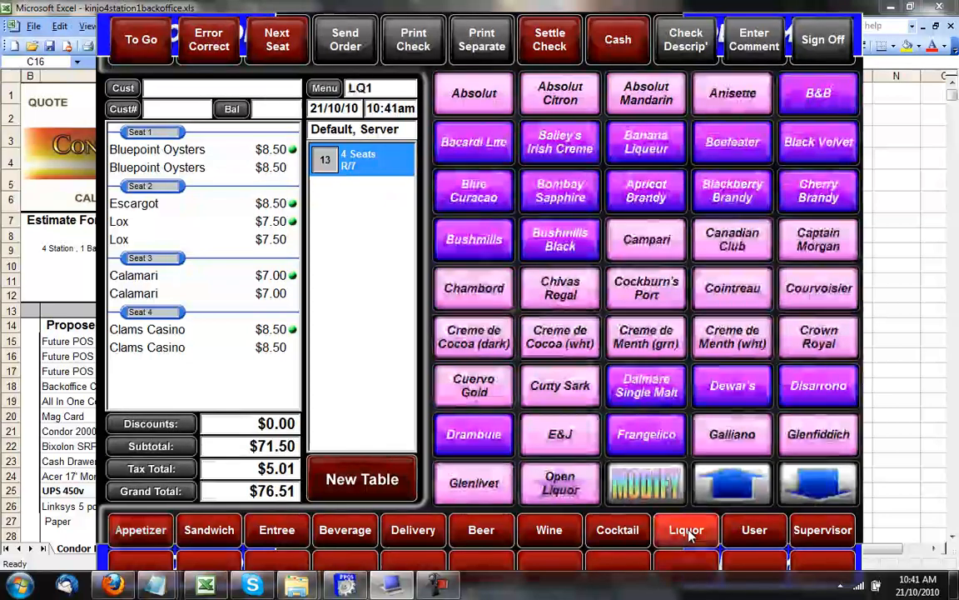
left_click(668, 342)
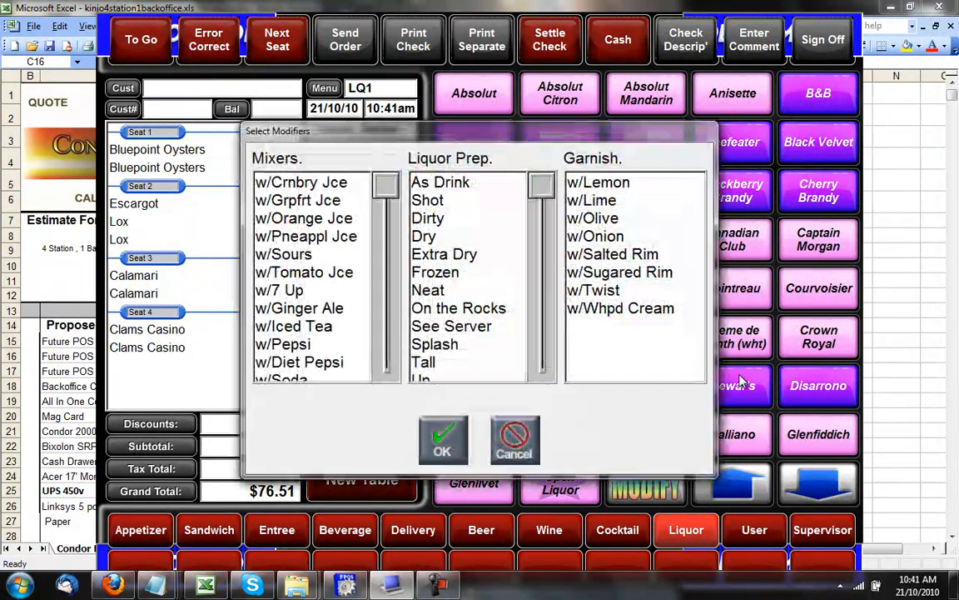
left_click(317, 272)
left_click(444, 254)
left_click(593, 200)
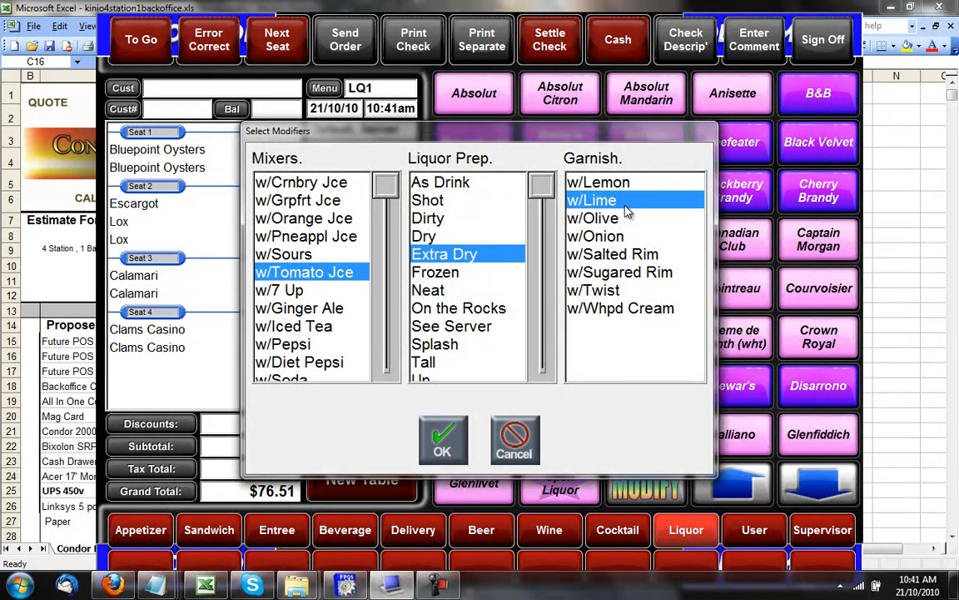
left_click(442, 439)
Repeat the round on the Dewar's to add a second identical drink.
left_click(158, 331)
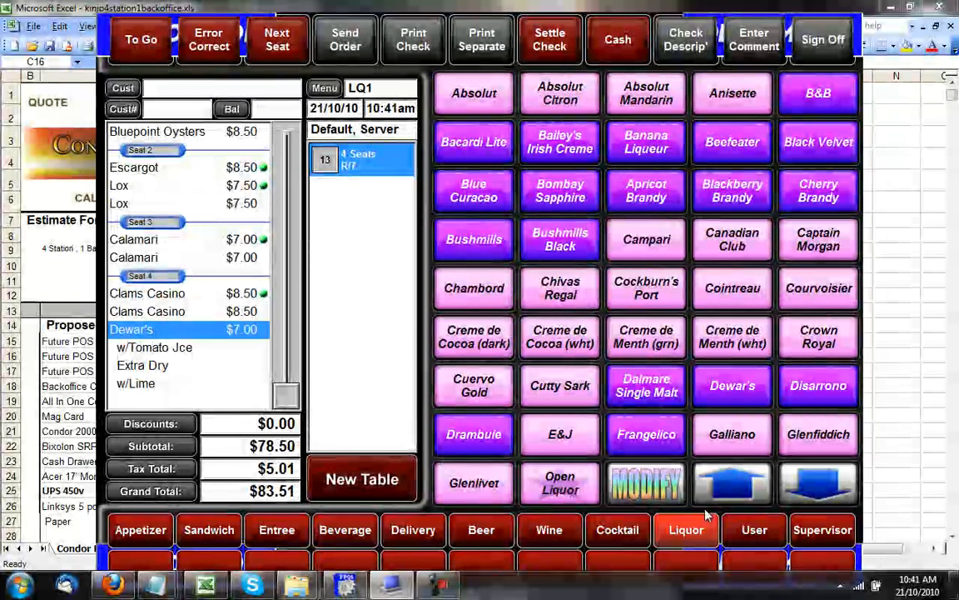
left_click(752, 535)
left_click(730, 102)
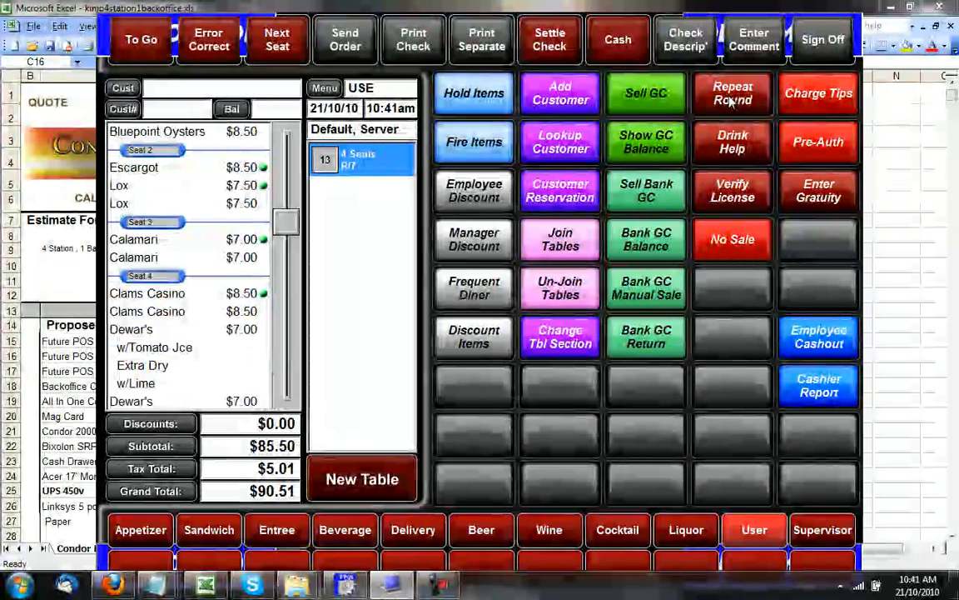
left_click_drag(286, 222, 284, 388)
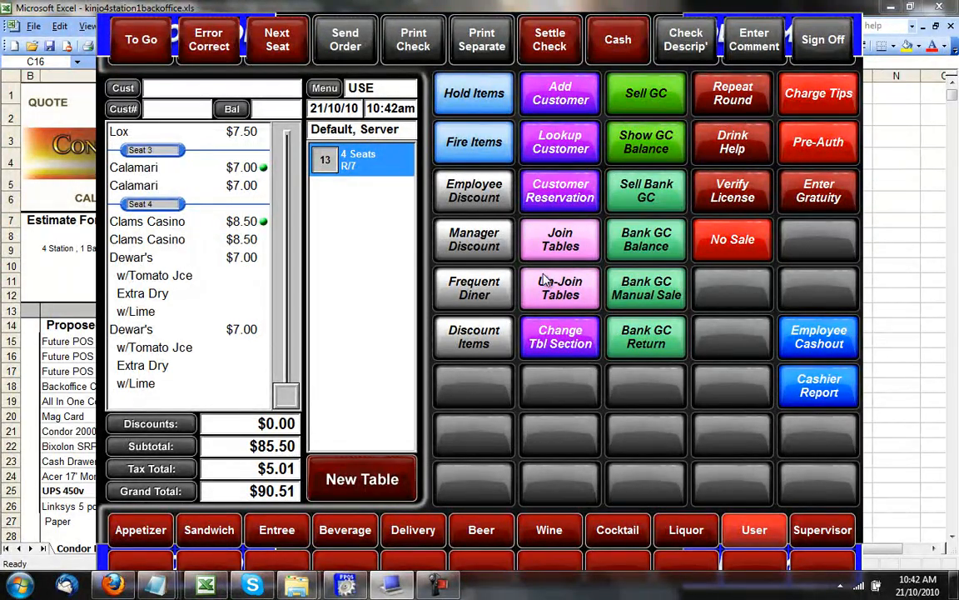
left_click(732, 141)
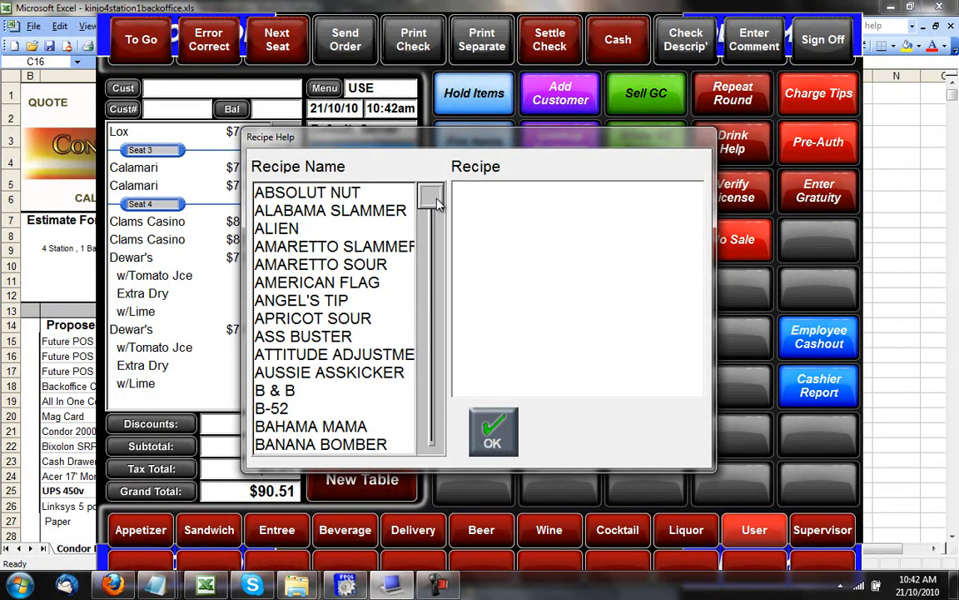
left_click(296, 229)
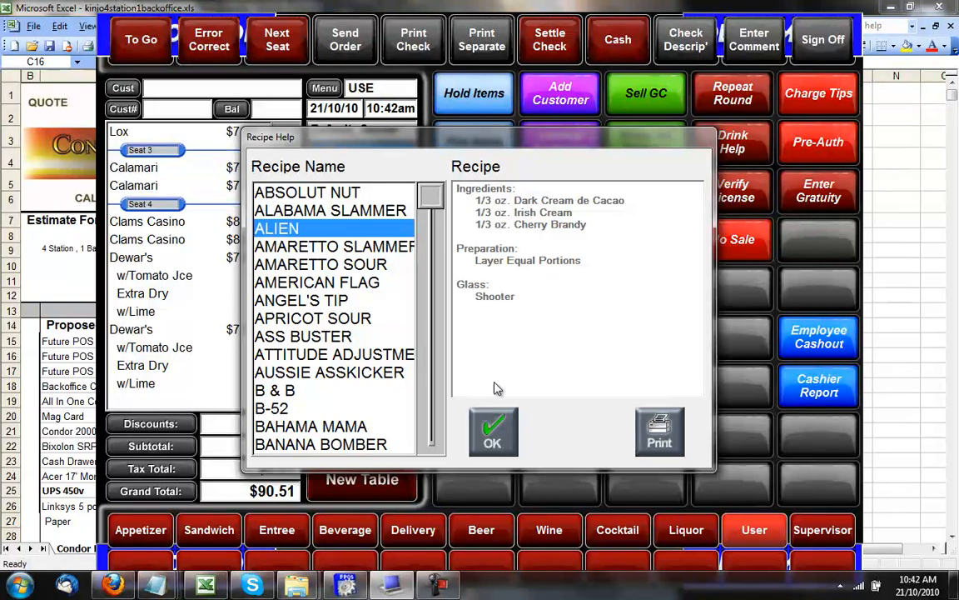
left_click(357, 265)
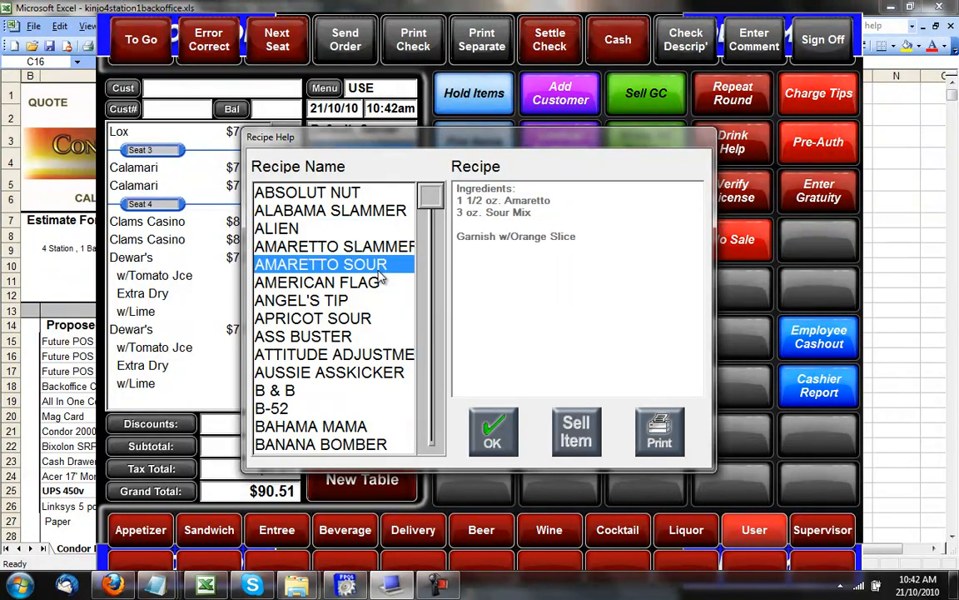
left_click(496, 432)
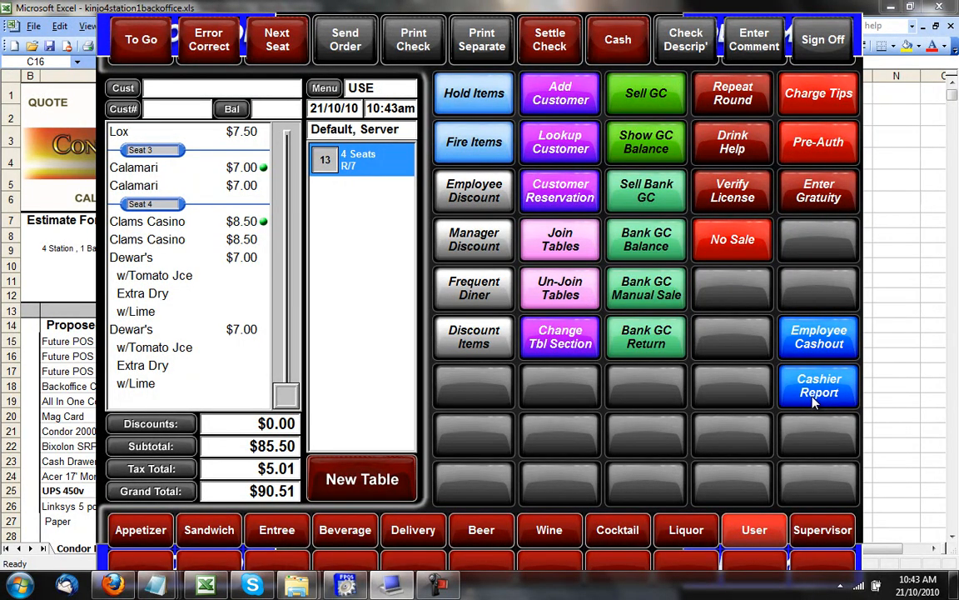
Try Supervisor functions twice, cancelling the password keypad each time.
left_click(822, 537)
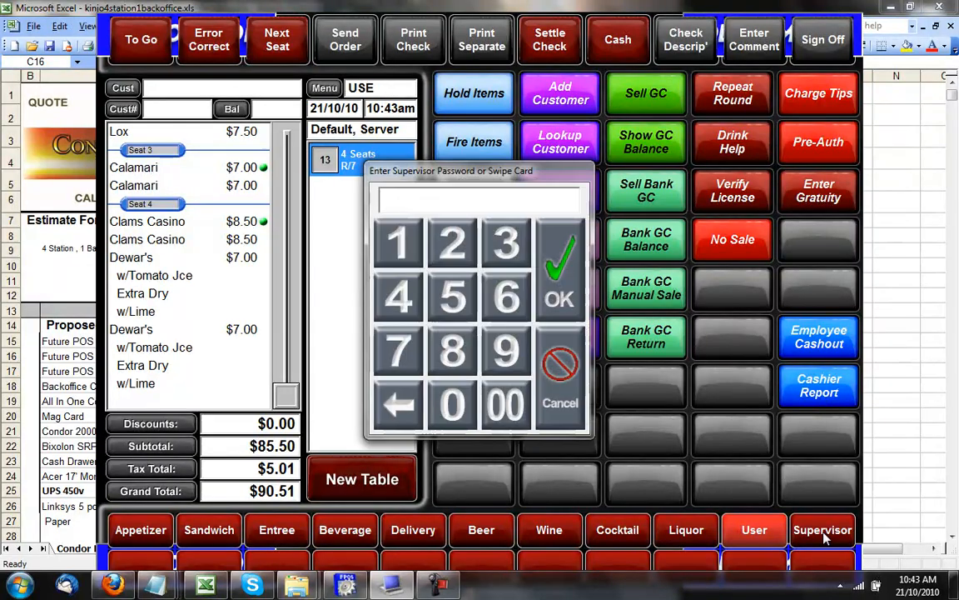
left_click(561, 367)
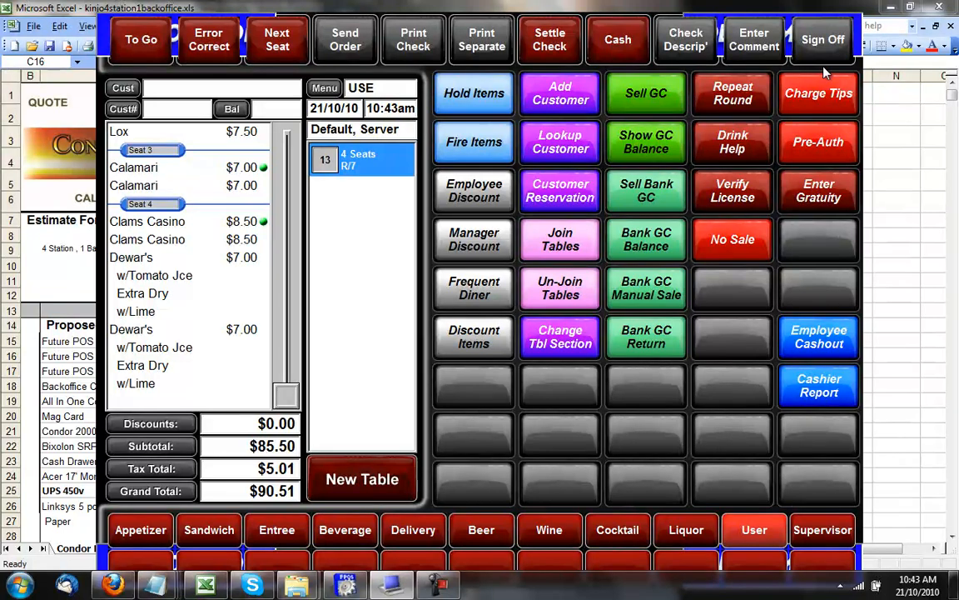
left_click(812, 533)
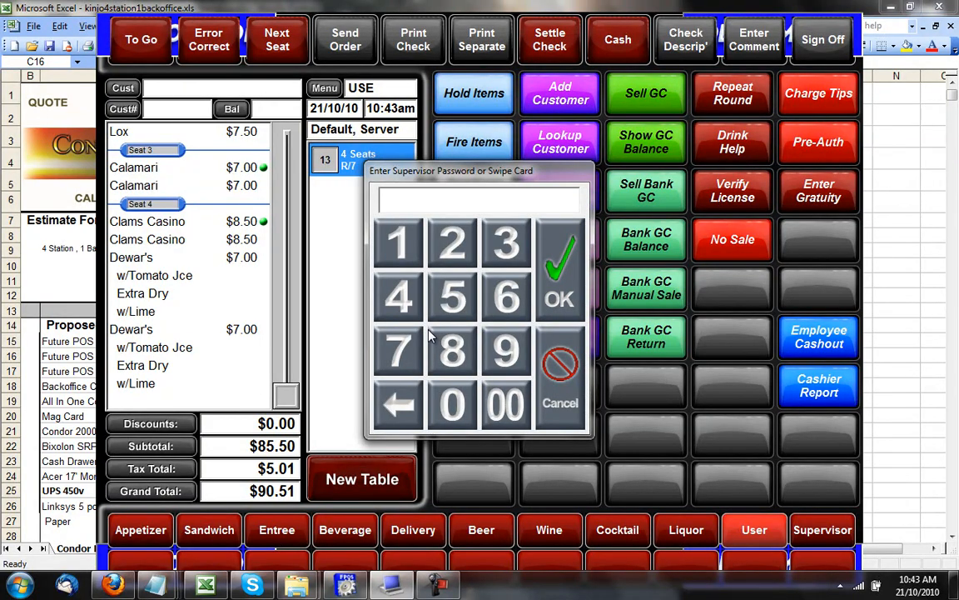
left_click(560, 360)
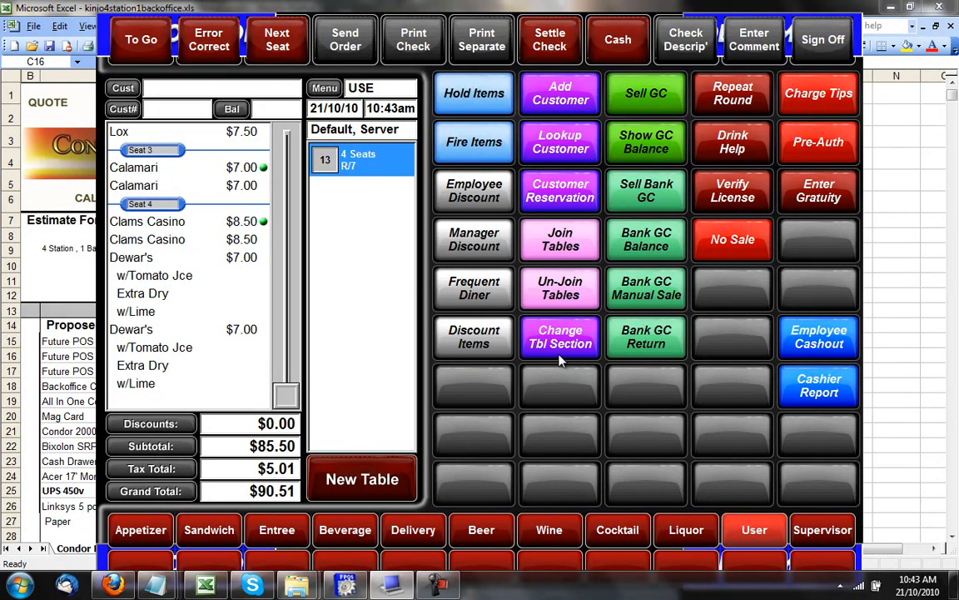
Sign off the current employee and attempt to sign on with an employee ID.
left_click(821, 42)
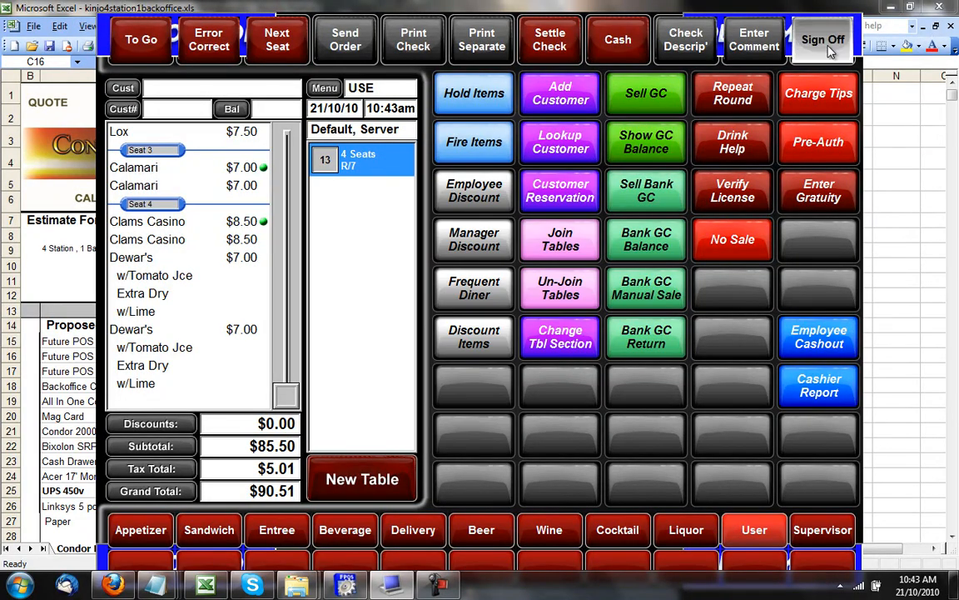
left_click(488, 205)
left_click(731, 118)
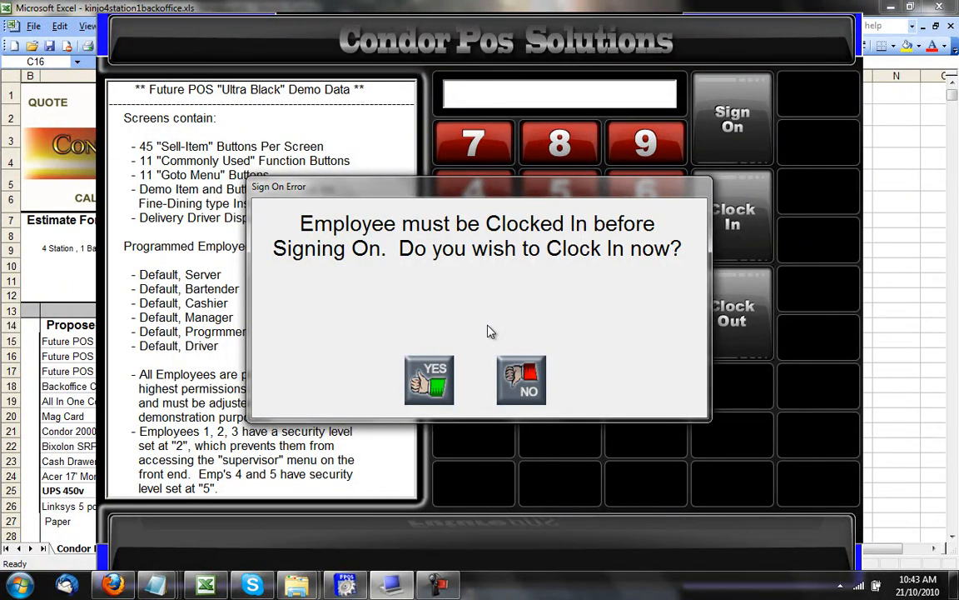
Decline the clock-in prompt, then clock in the manager using the manager's ID.
left_click(523, 387)
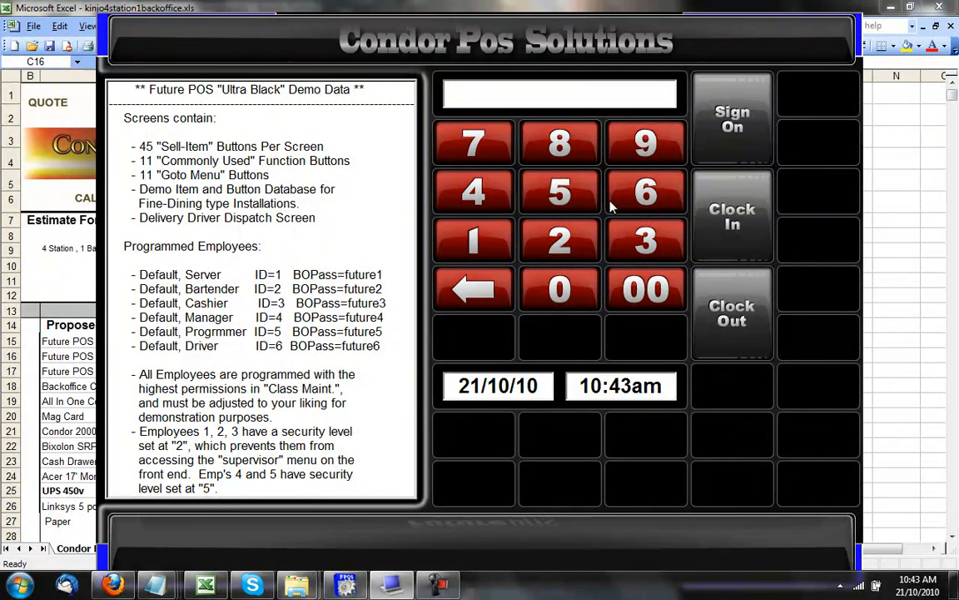
left_click(483, 197)
left_click(725, 220)
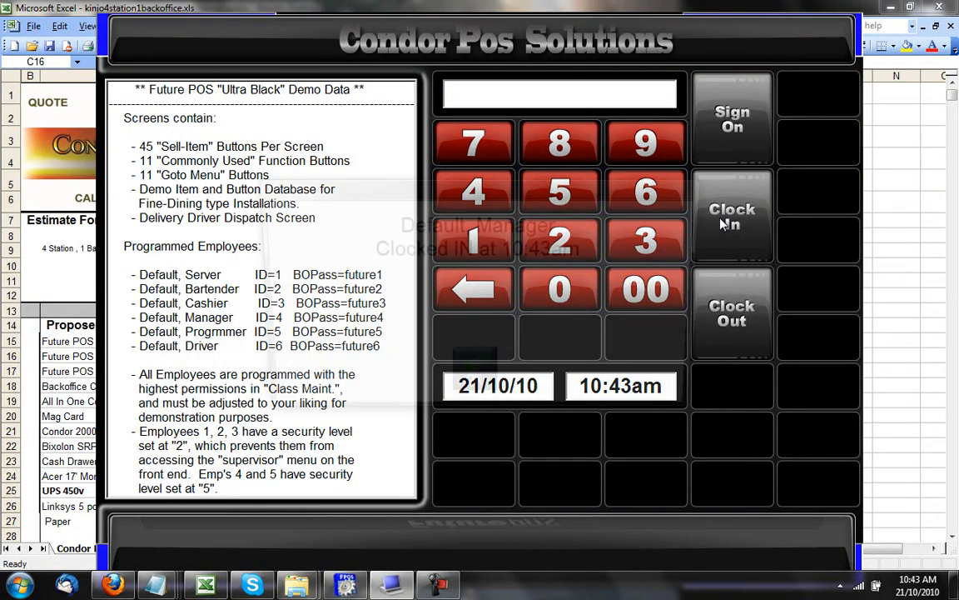
left_click(473, 380)
Sign on as the manager, sign off, then sign on as the server.
left_click(473, 200)
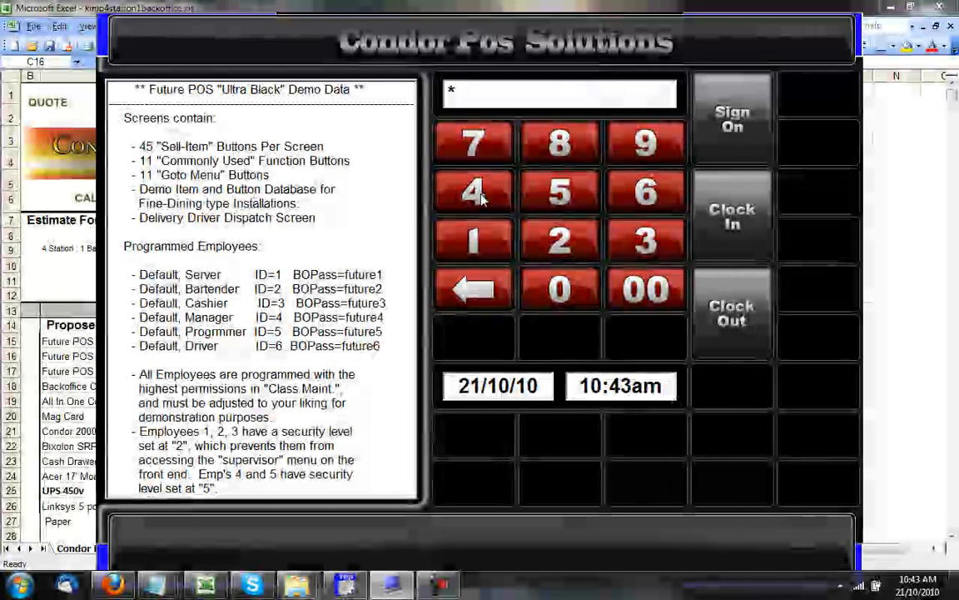
left_click(749, 92)
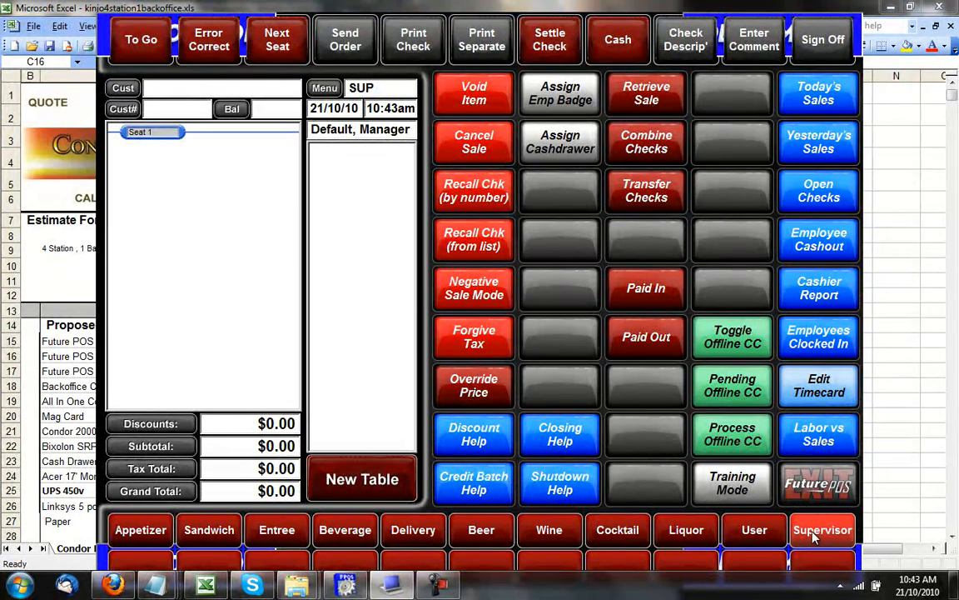
left_click(822, 39)
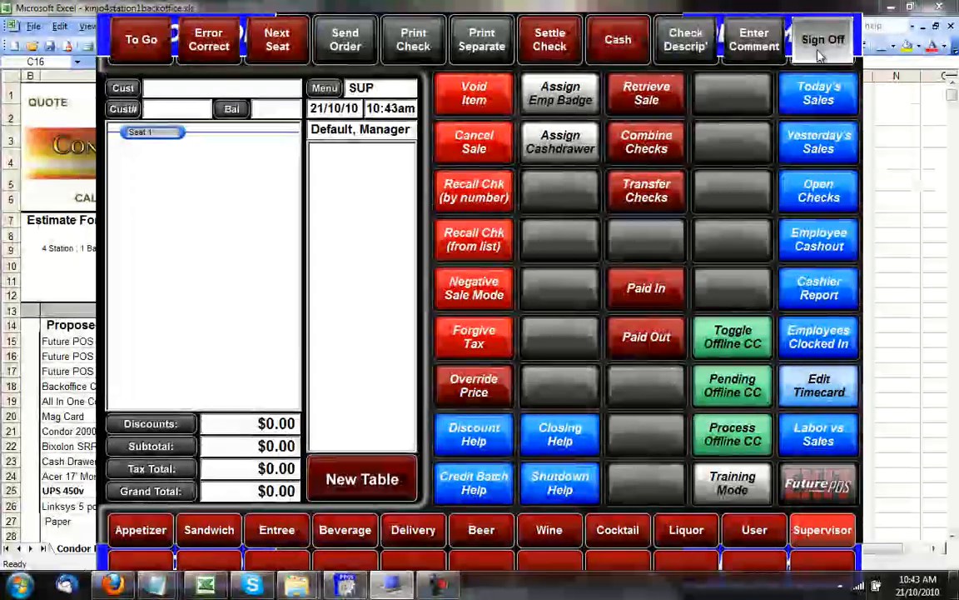
left_click(457, 239)
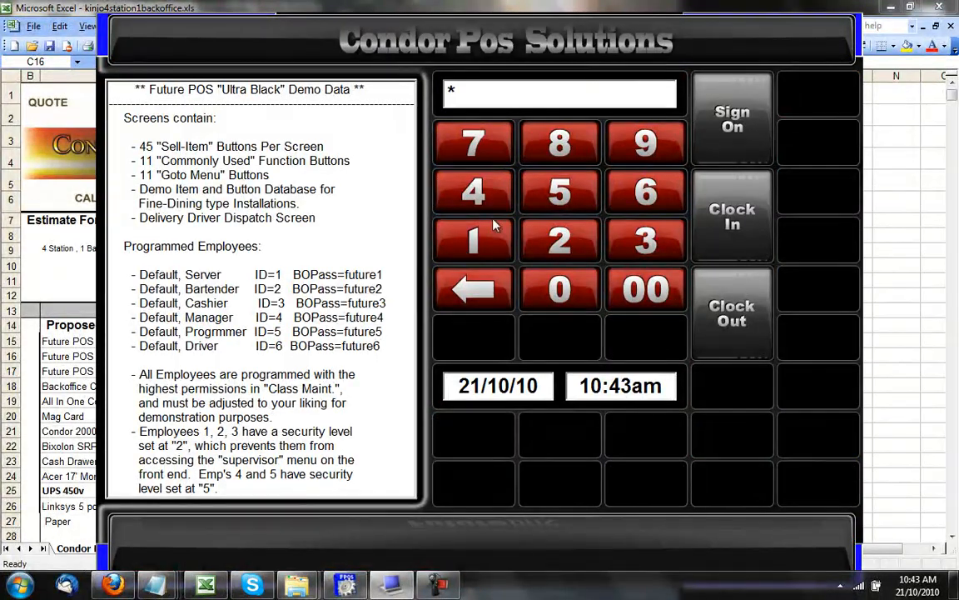
left_click(733, 121)
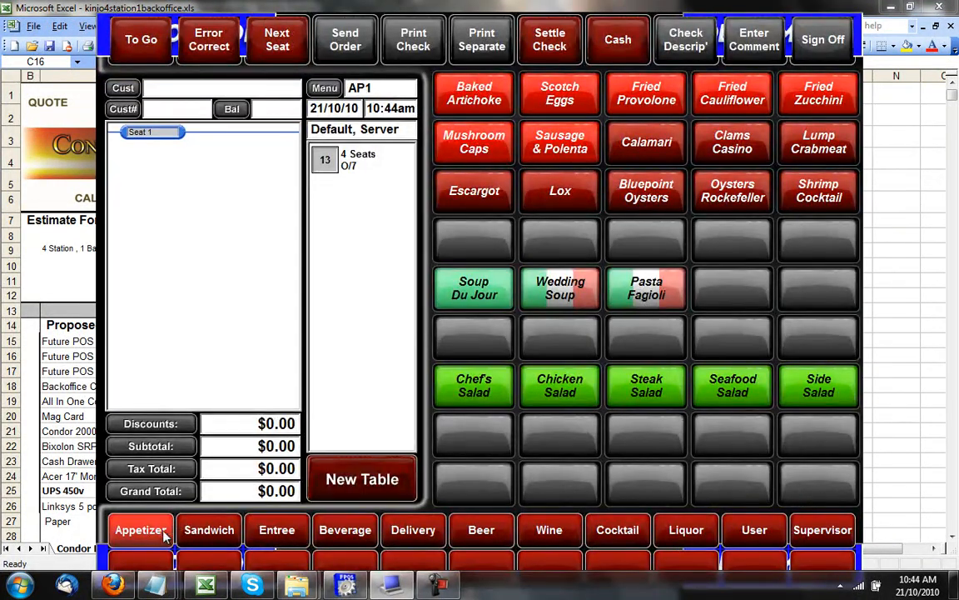
Sign off the server, sign on as the bartender and clock the bartender in.
left_click(812, 37)
left_click(560, 240)
left_click(696, 111)
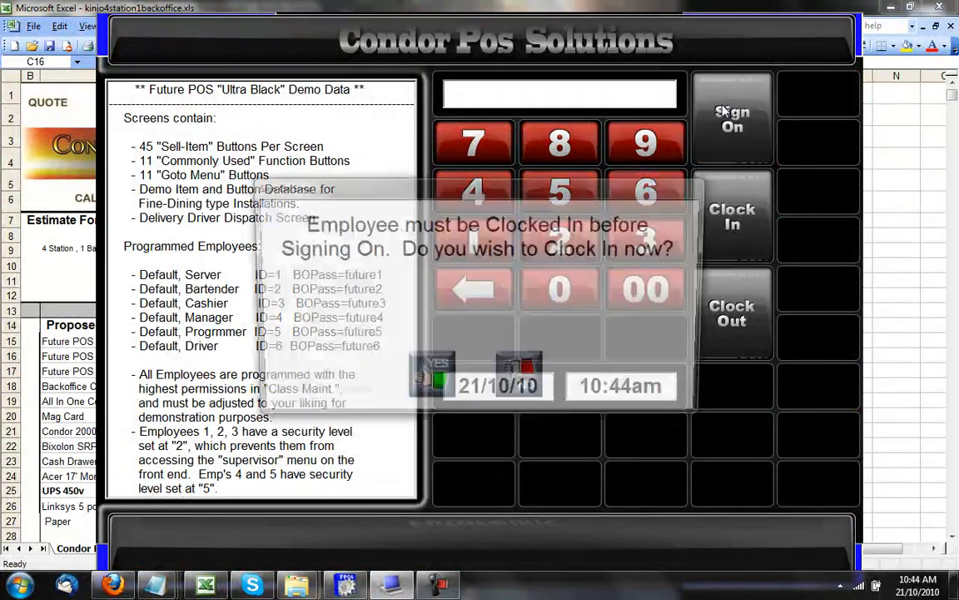
left_click(441, 383)
left_click(463, 379)
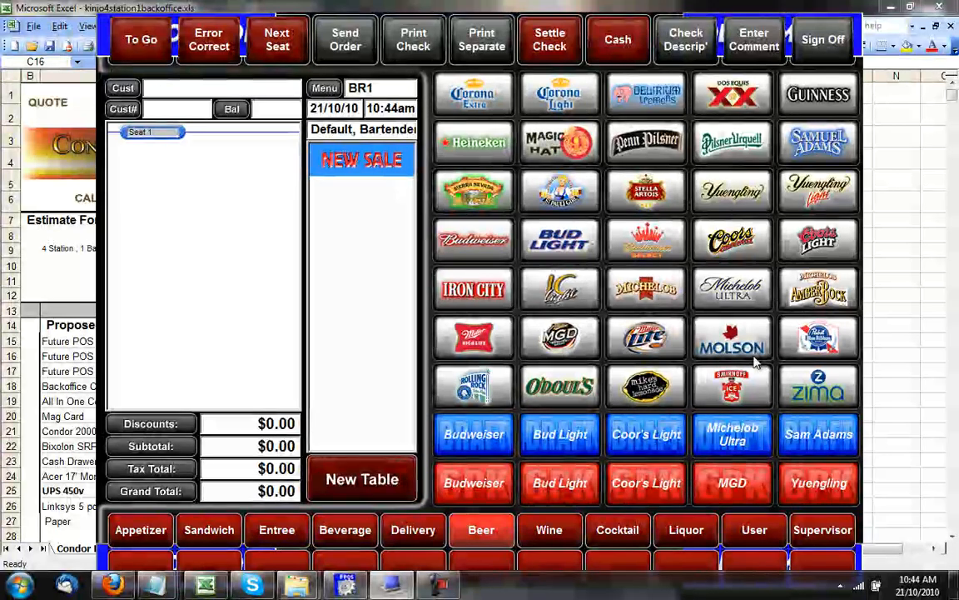
Sign off the bartender and sign back on as the manager.
left_click(810, 59)
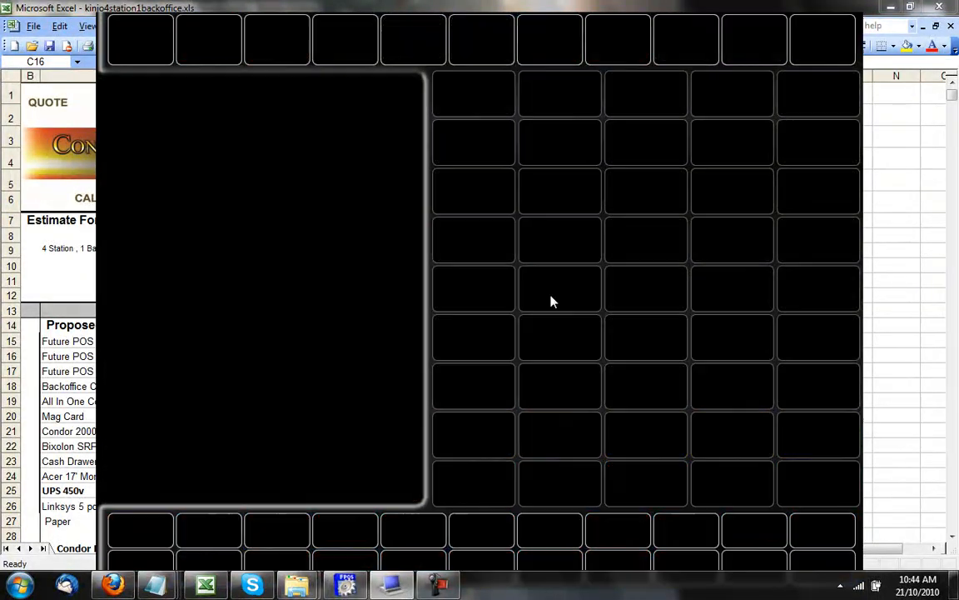
type("1")
left_click(733, 118)
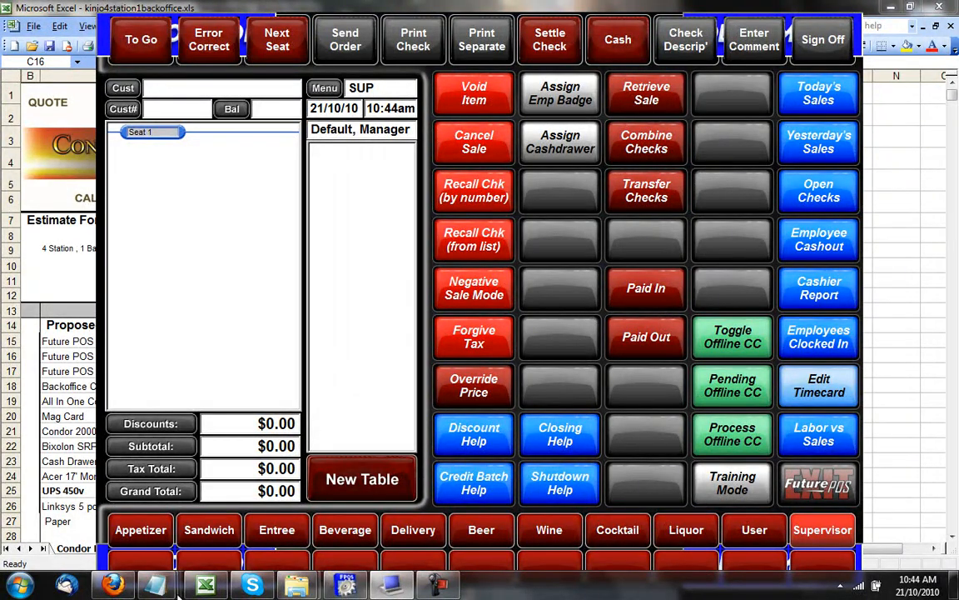
Order an $8.50 Escargot on a new check, send it and reopen the check.
left_click(139, 530)
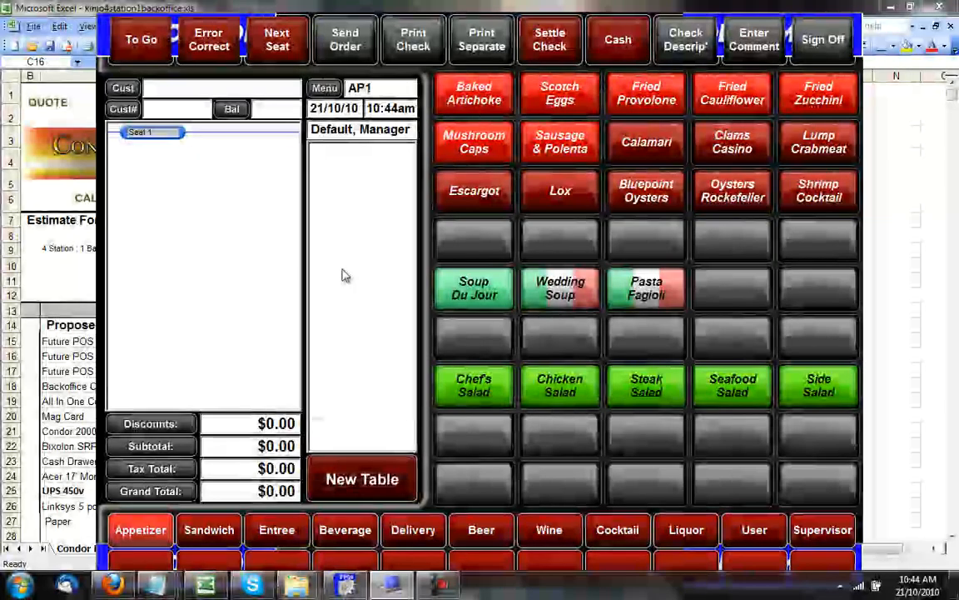
left_click(463, 186)
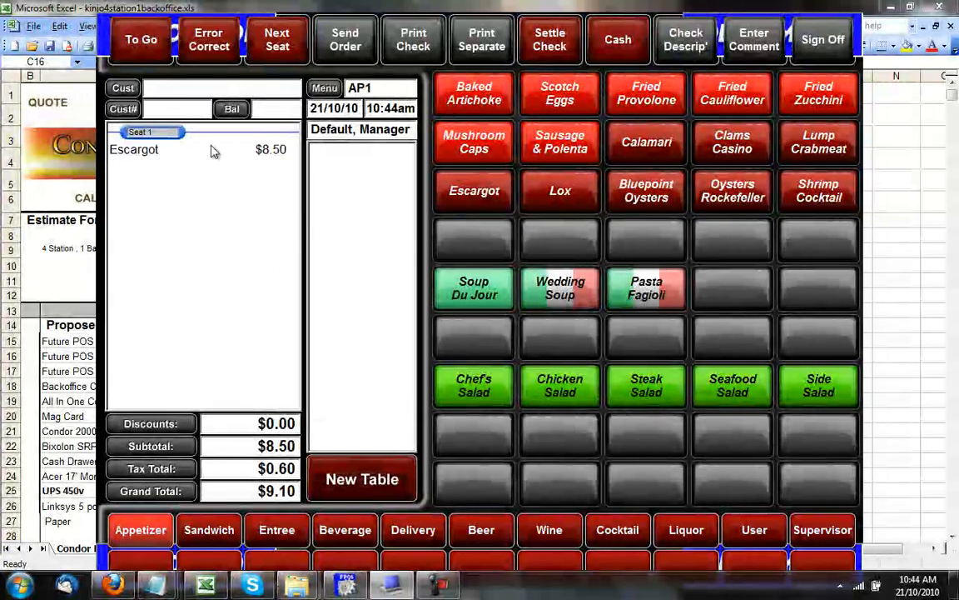
left_click(346, 43)
left_click(354, 160)
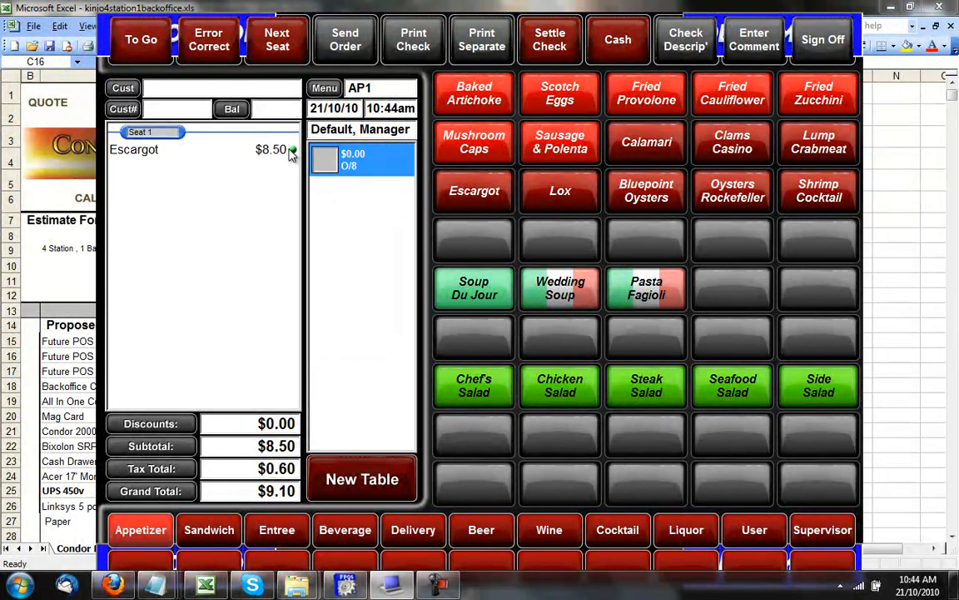
Void the Escargot item, send the order and reopen the $9.10 check.
left_click(816, 530)
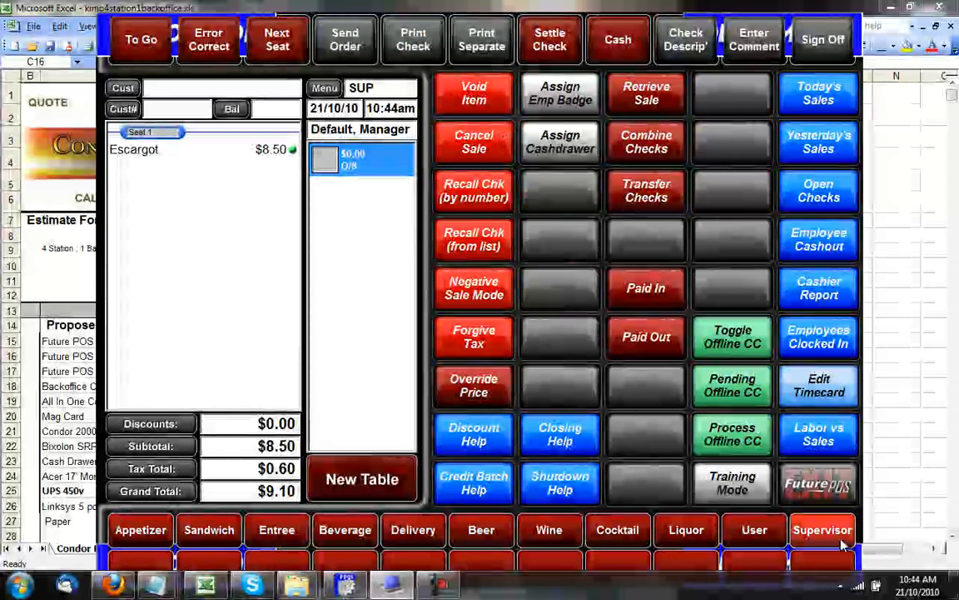
left_click(154, 150)
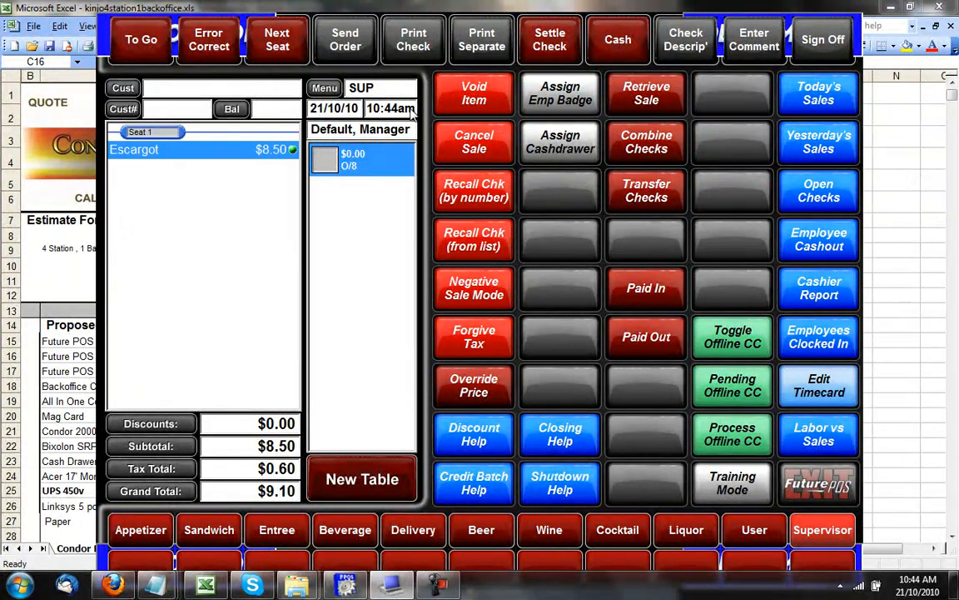
left_click(481, 94)
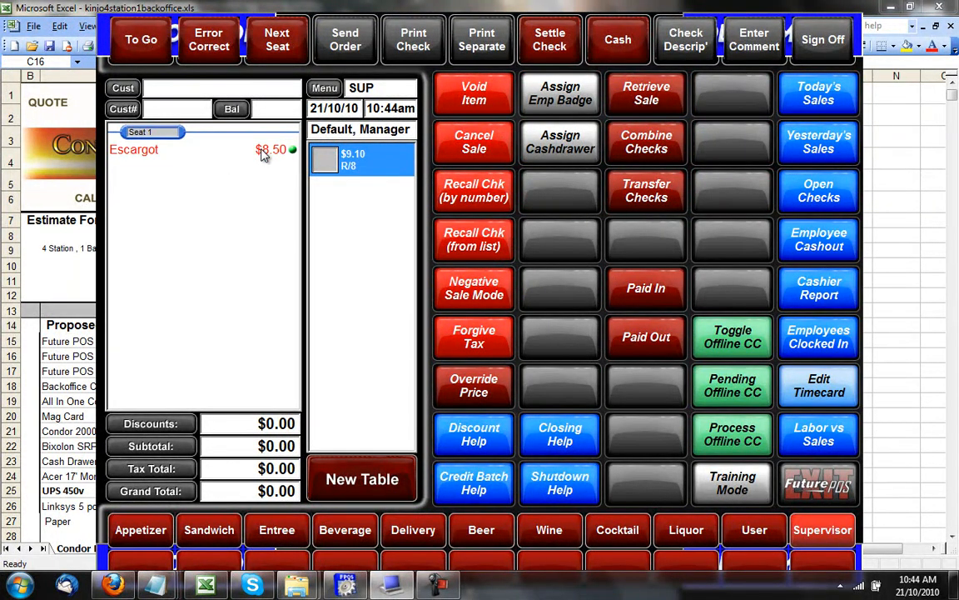
left_click(354, 53)
left_click(350, 160)
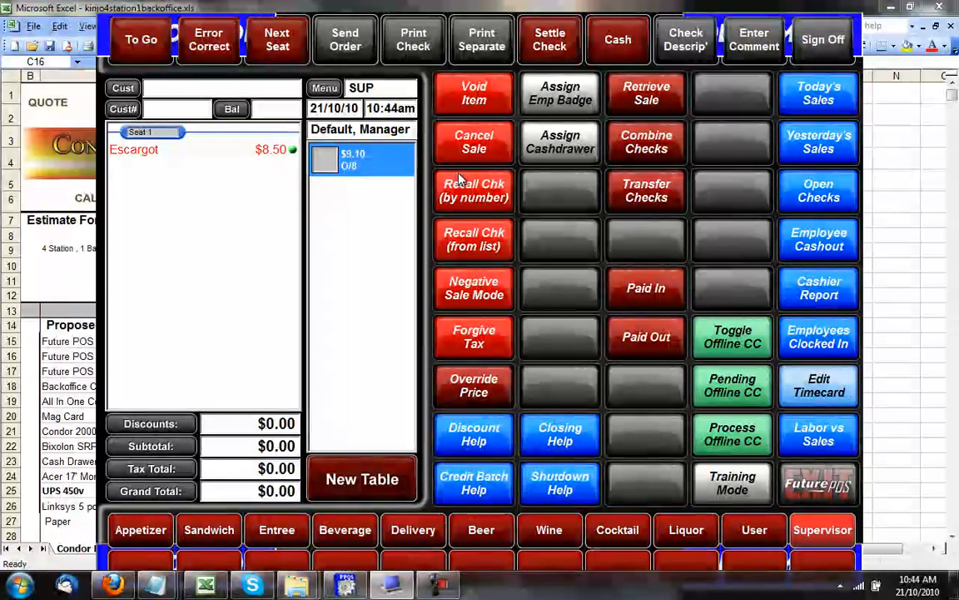
Cancel the voided sale, then browse Recall Chk by number and by list (000008) without recalling.
left_click(480, 143)
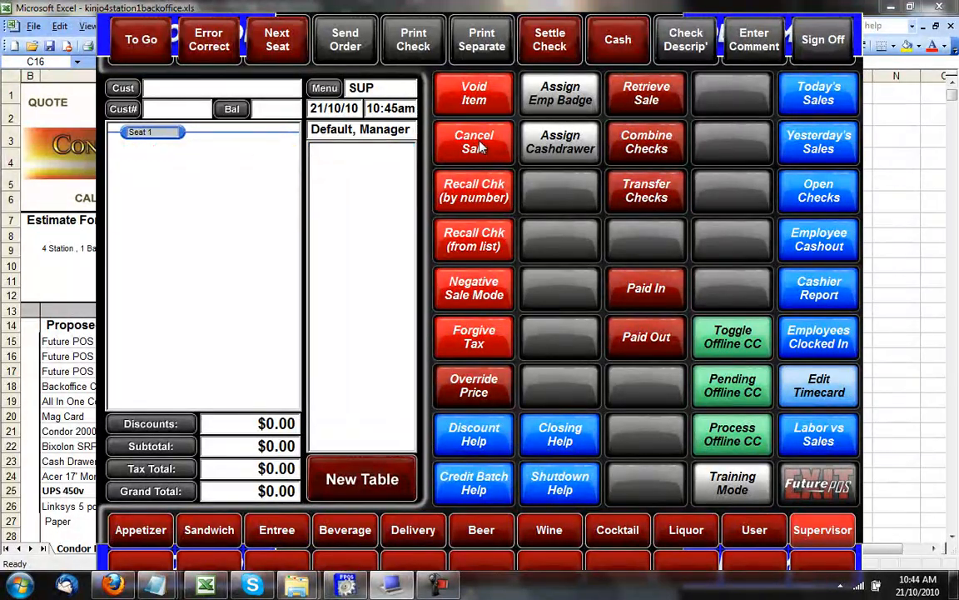
left_click(479, 180)
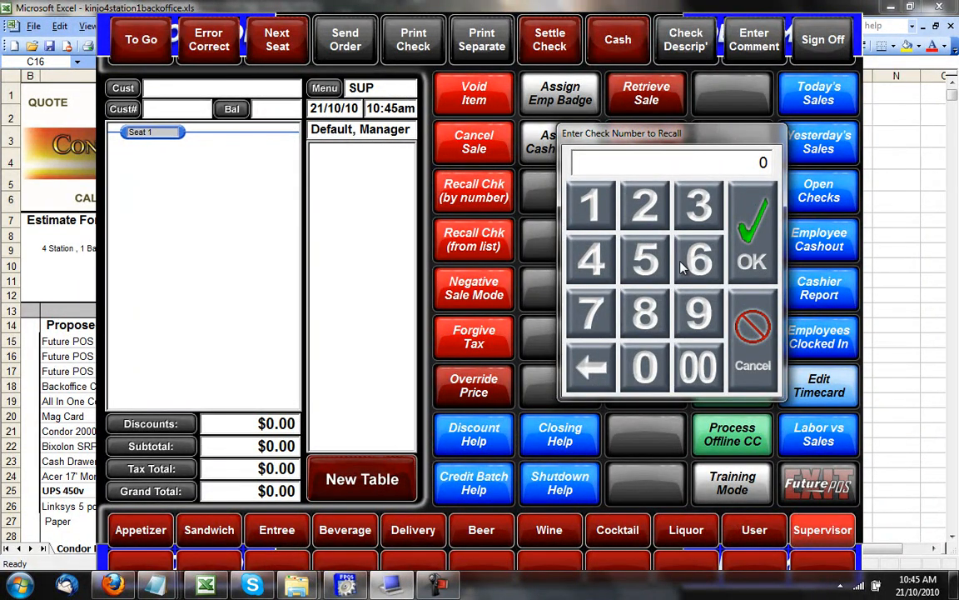
left_click(750, 326)
left_click(497, 245)
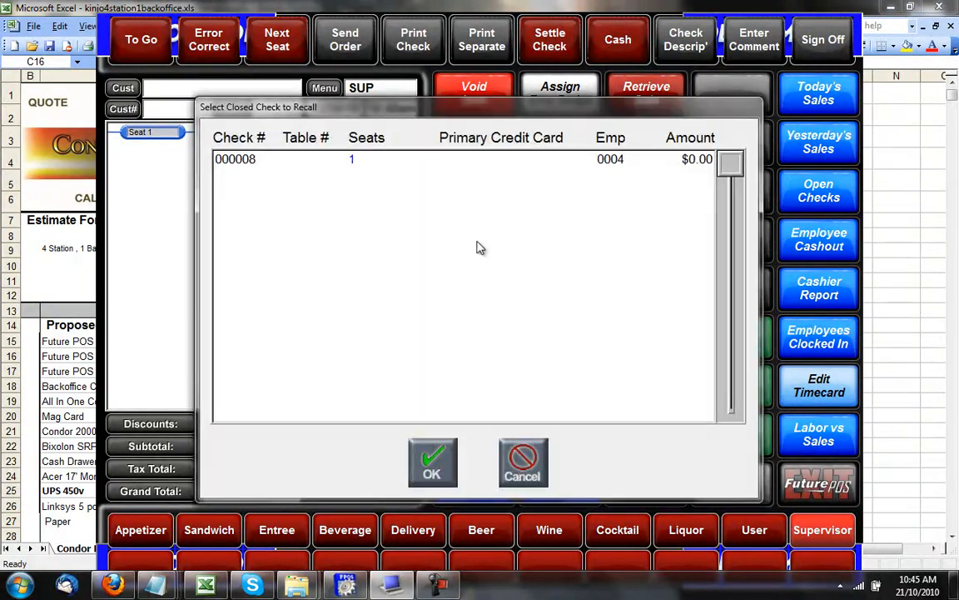
left_click(382, 163)
left_click(523, 460)
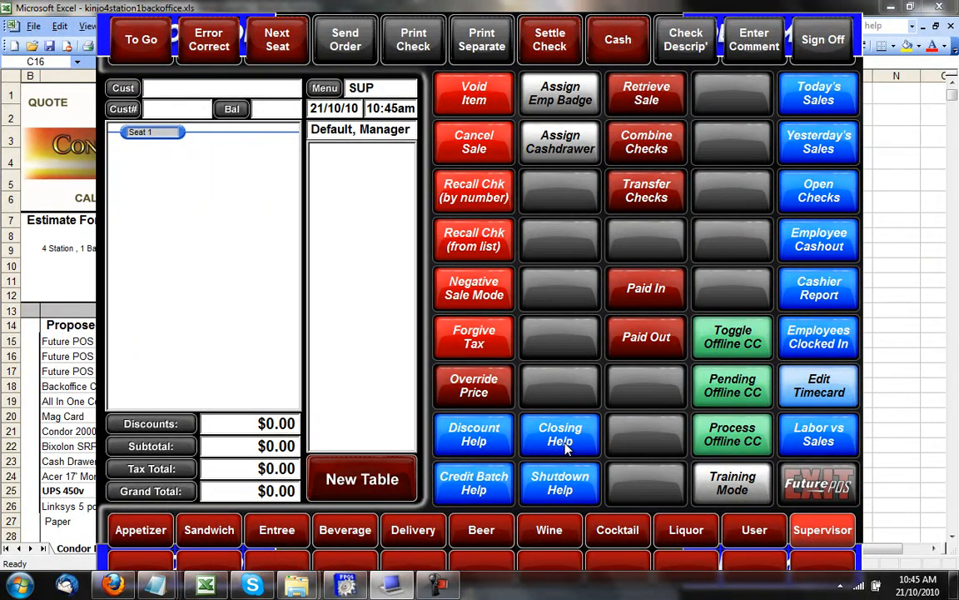
left_click(473, 434)
left_click_drag(690, 163, 698, 185)
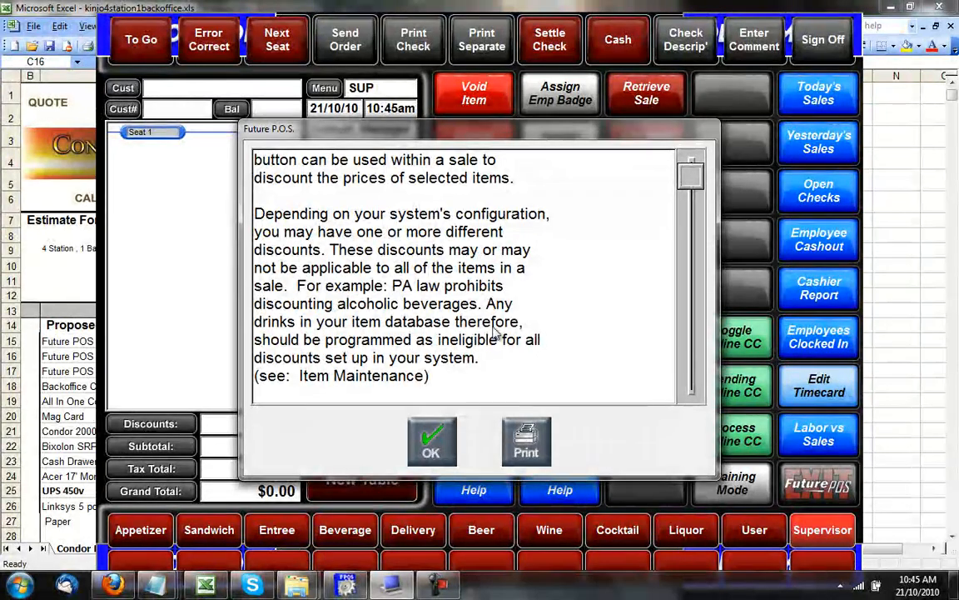
left_click(426, 434)
left_click(473, 431)
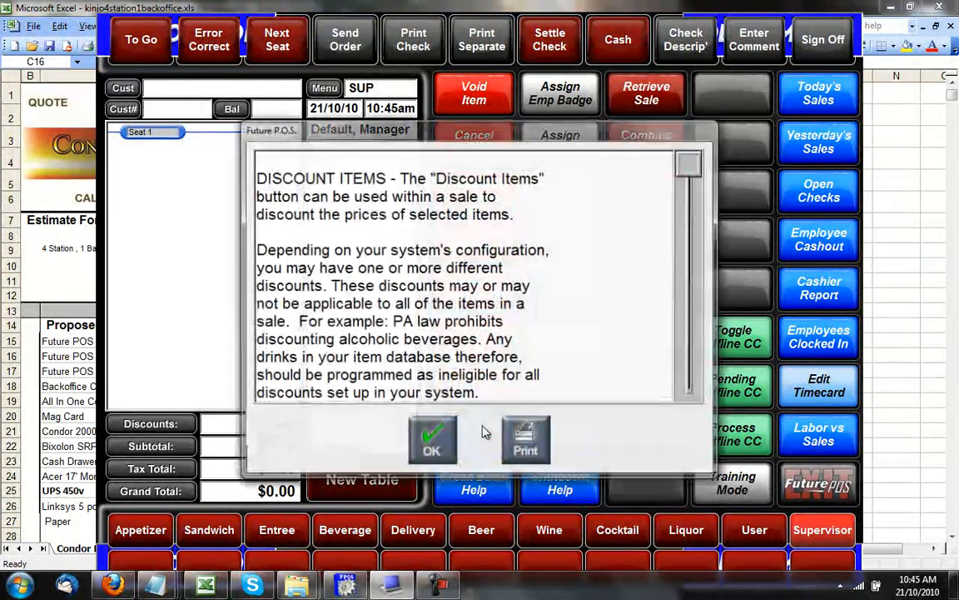
left_click(433, 443)
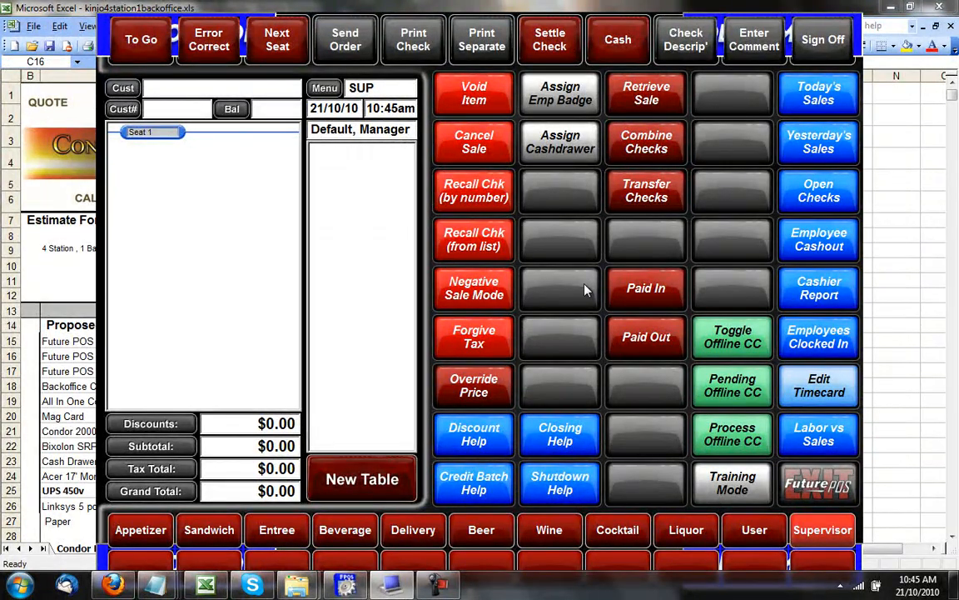
left_click(820, 95)
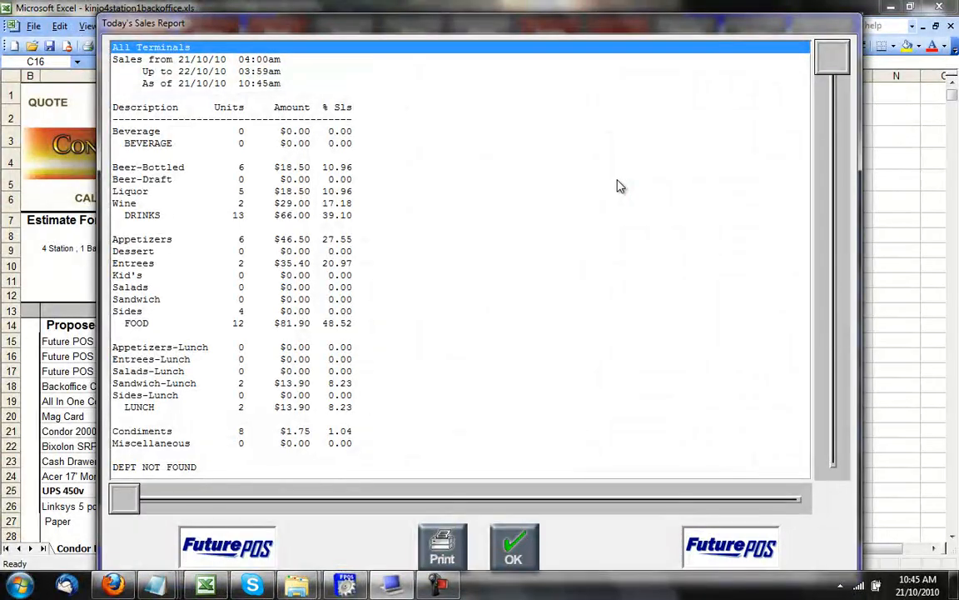
left_click_drag(838, 63, 832, 338)
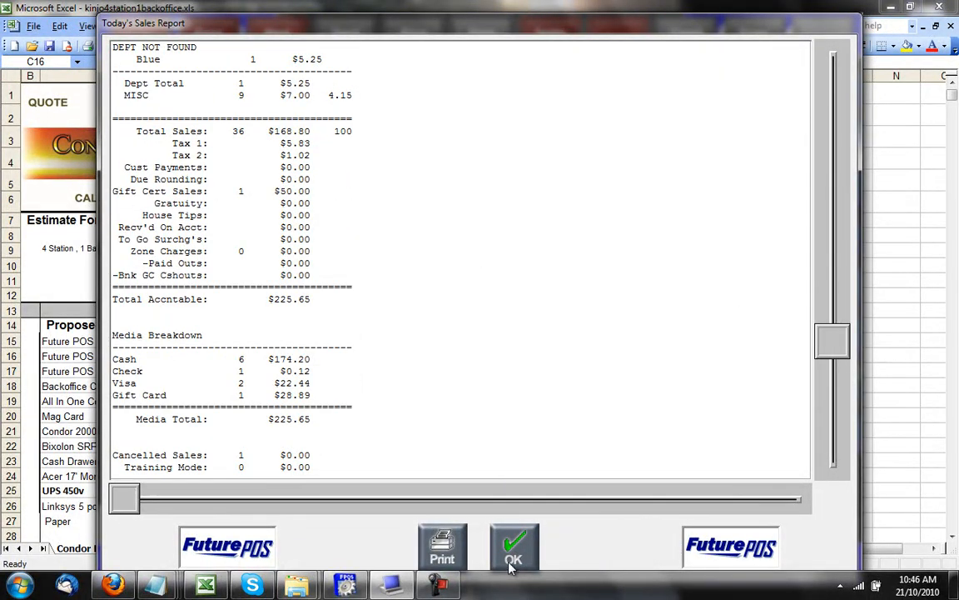
left_click(511, 562)
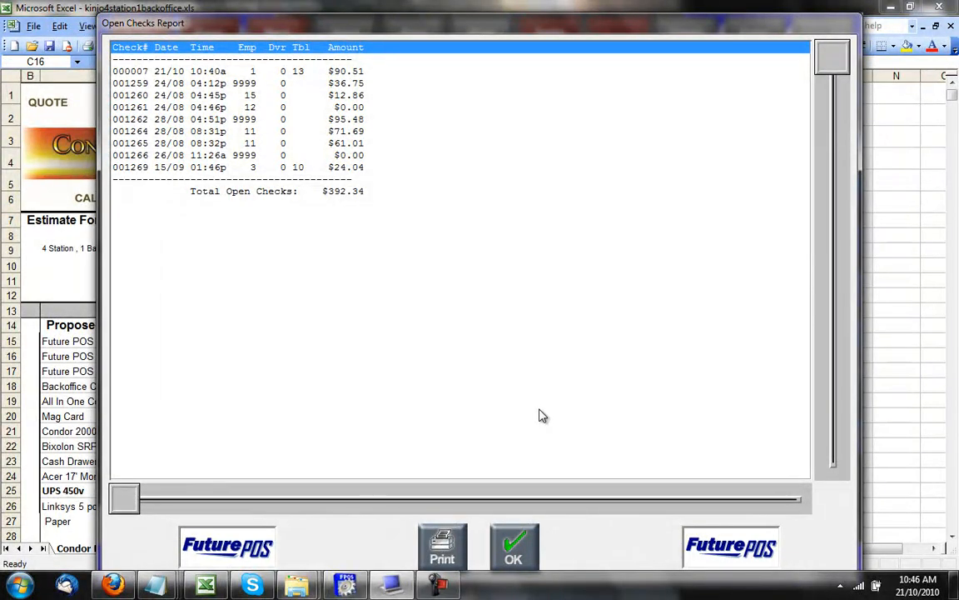
left_click(504, 550)
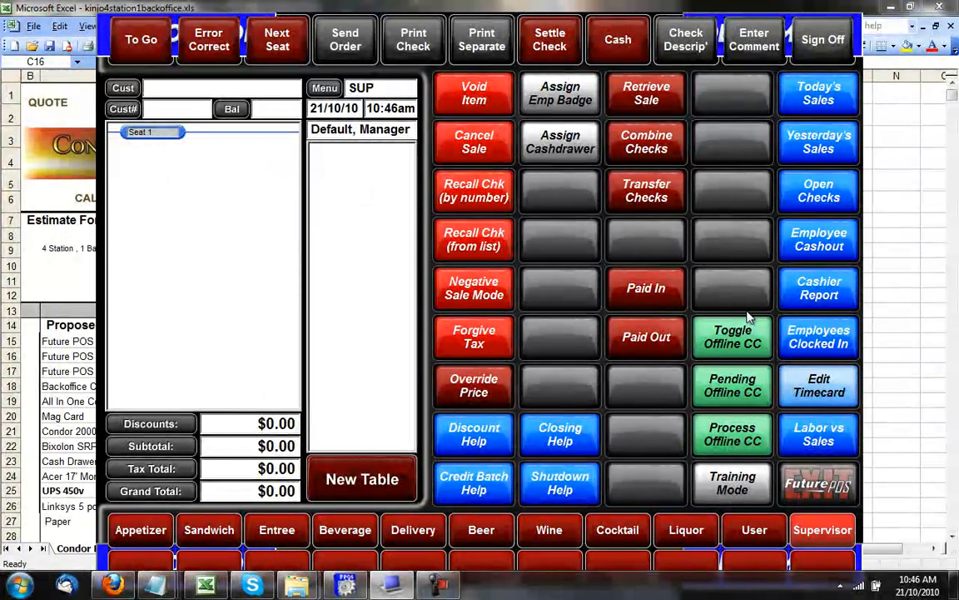
Turn Training Mode on and acknowledge the 'Training Mode is now ON' confirmation.
left_click(733, 487)
left_click(469, 383)
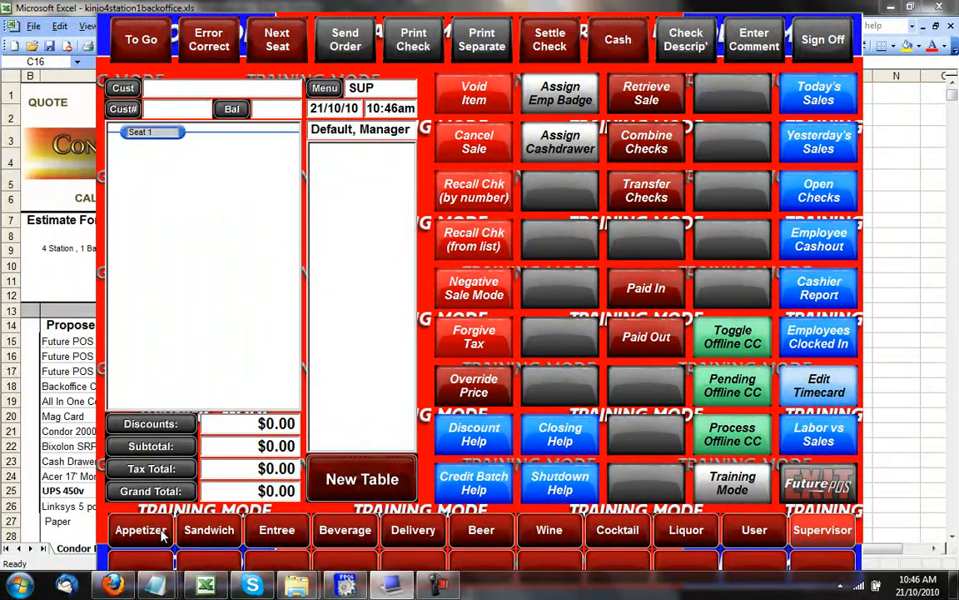
Bring the Future POS Back Office window forward and show its Most Used maintenance screens.
mouse_move(352, 588)
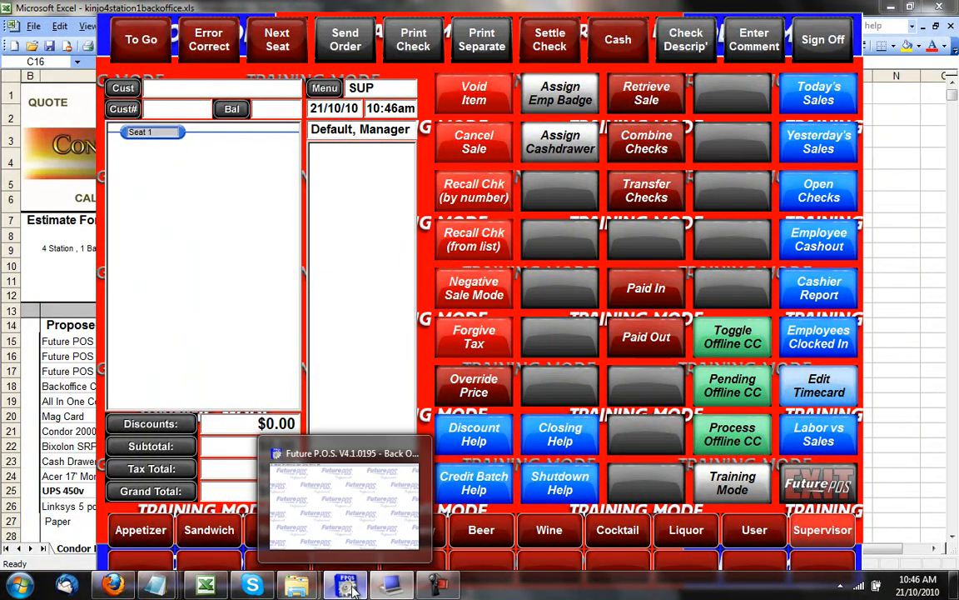
left_click(351, 589)
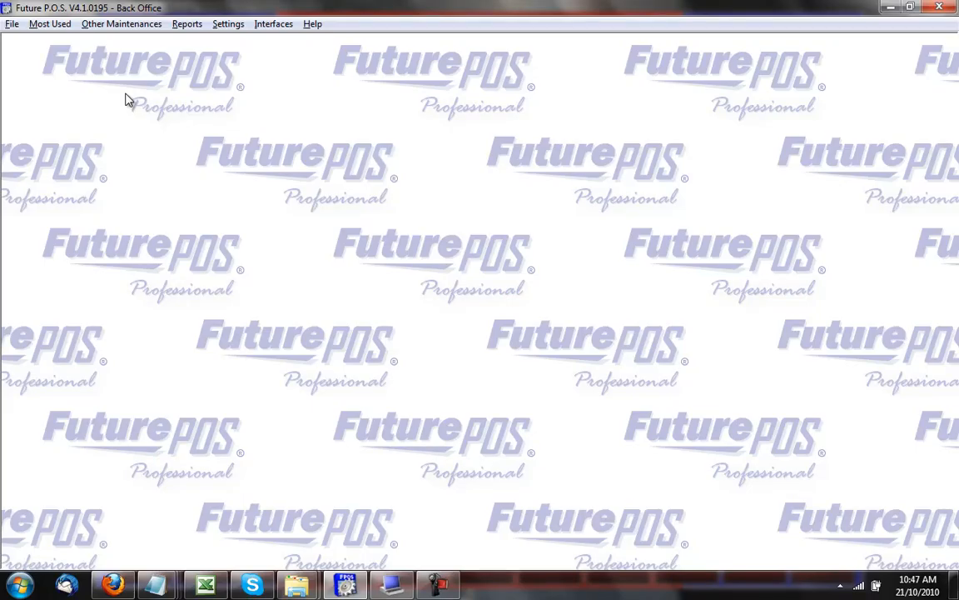
left_click(52, 24)
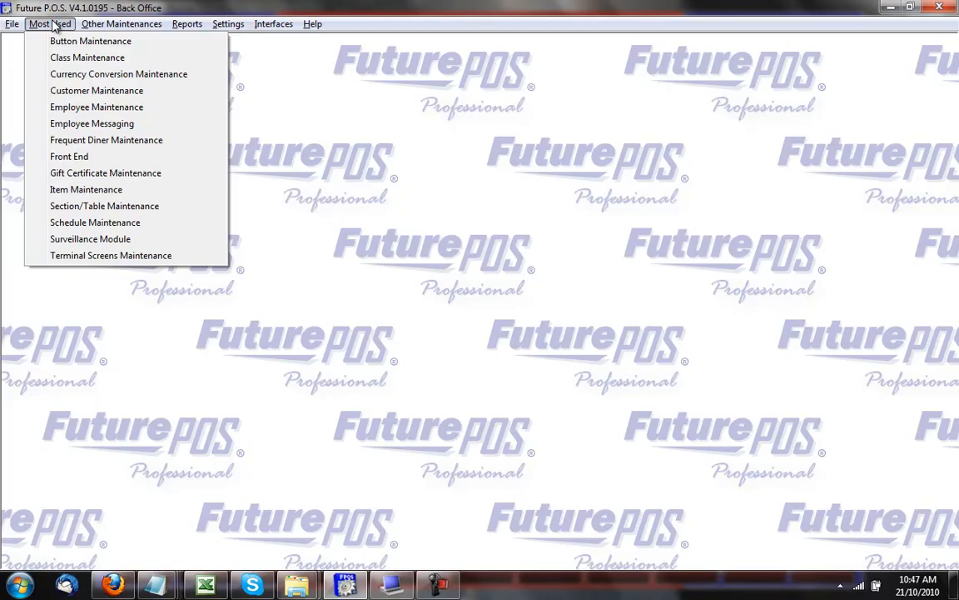
Change APP-BAKED/ARTICHOKE's default price from $7.50 to 9.99 in Item Maintenance and save.
left_click(90, 192)
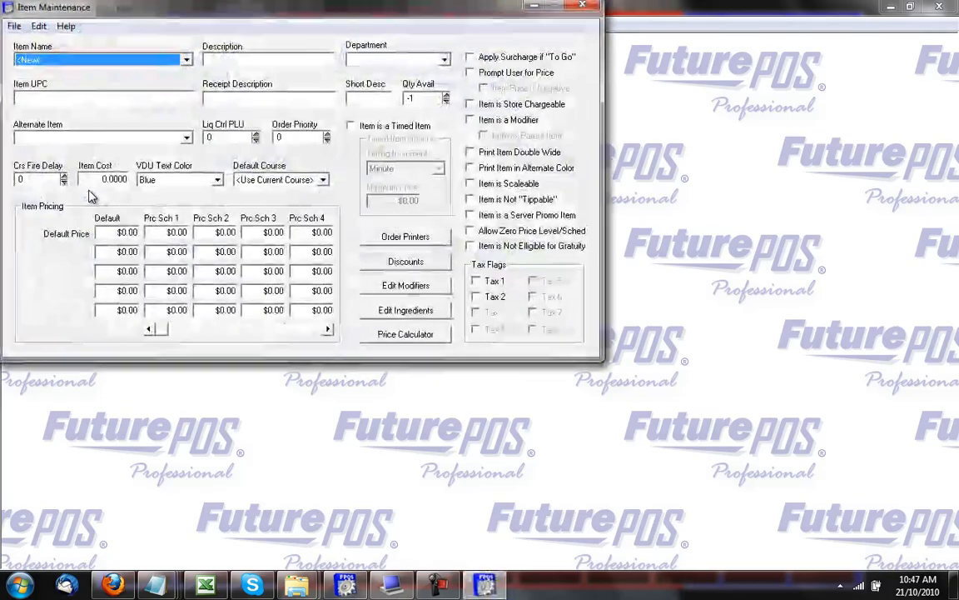
left_click(186, 63)
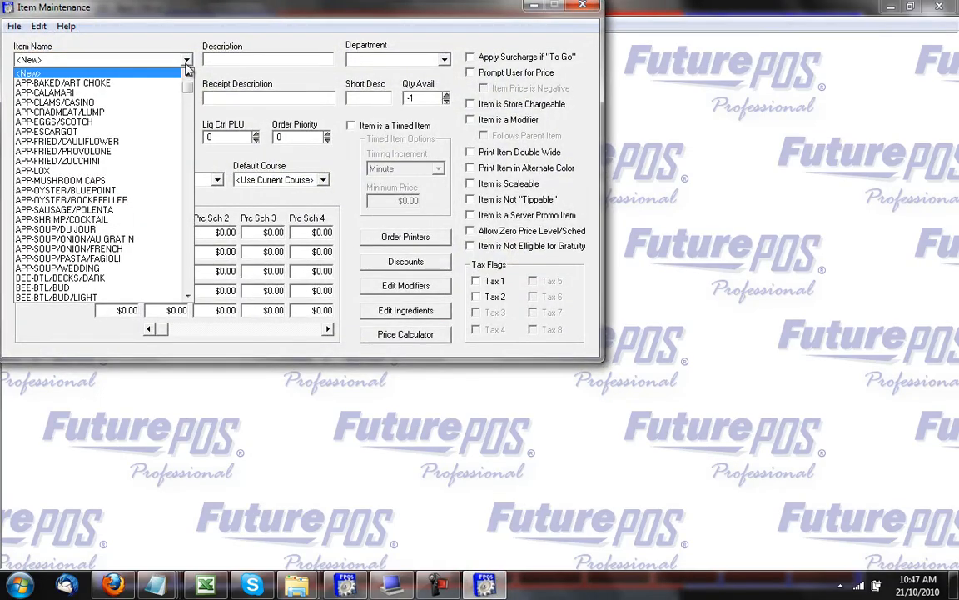
left_click(161, 83)
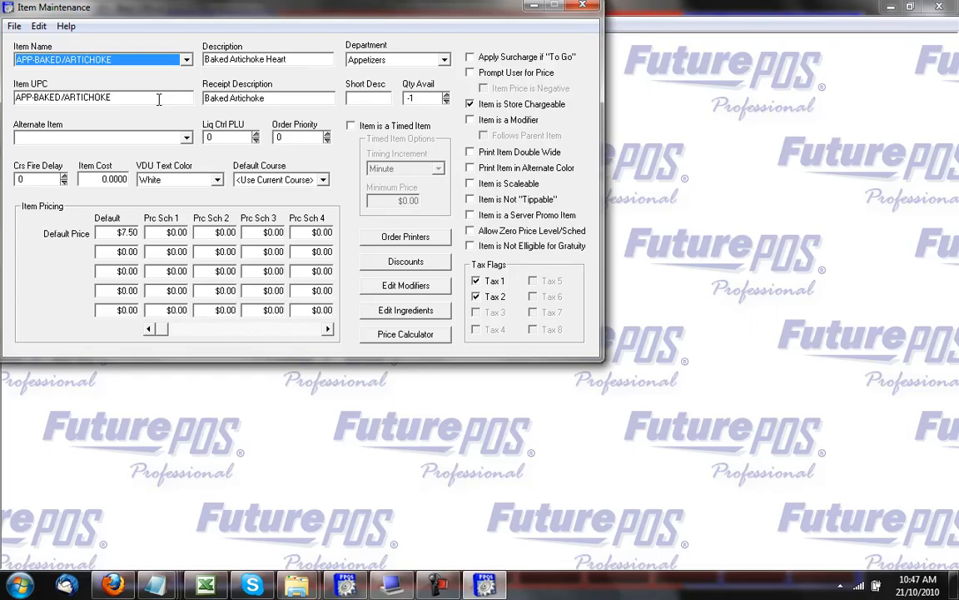
left_click(117, 232)
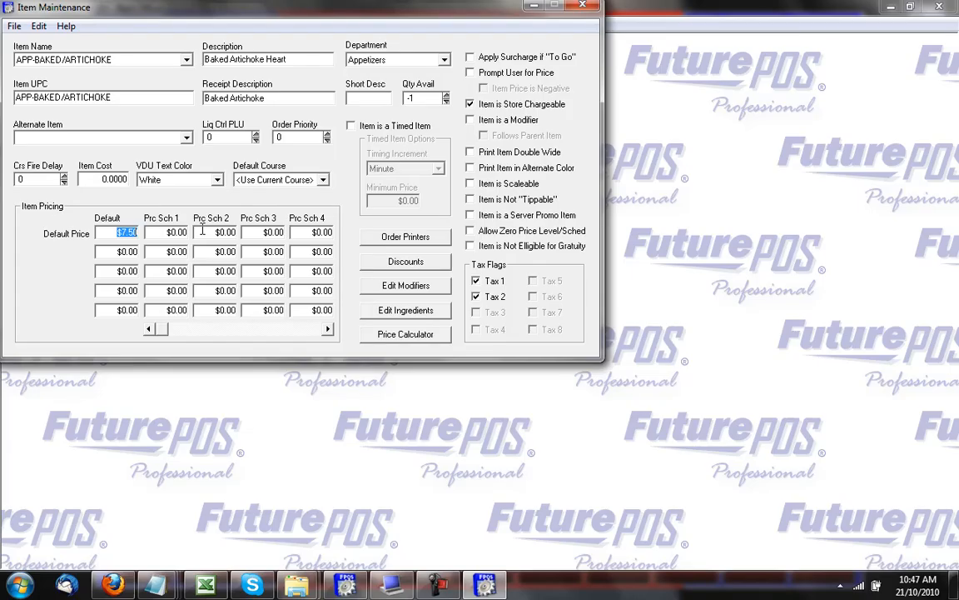
type("9.99")
left_click(14, 26)
left_click(25, 46)
Ring up a Baked Artichoke on the training-mode POS check to confirm the $9.99 price.
left_click(391, 584)
left_click(140, 530)
left_click(474, 92)
left_click(239, 143)
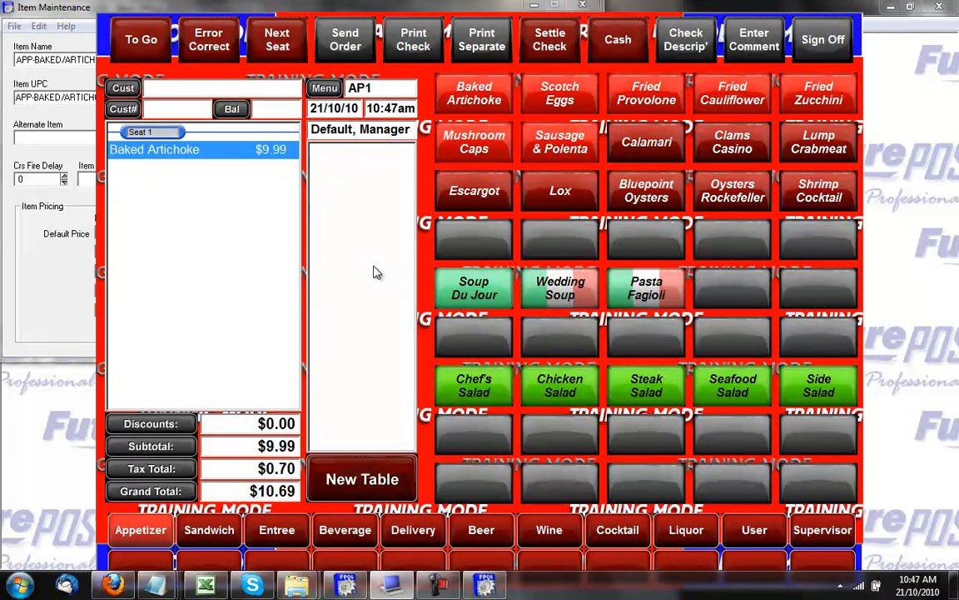
Exit Item Maintenance from its File menu.
left_click(484, 585)
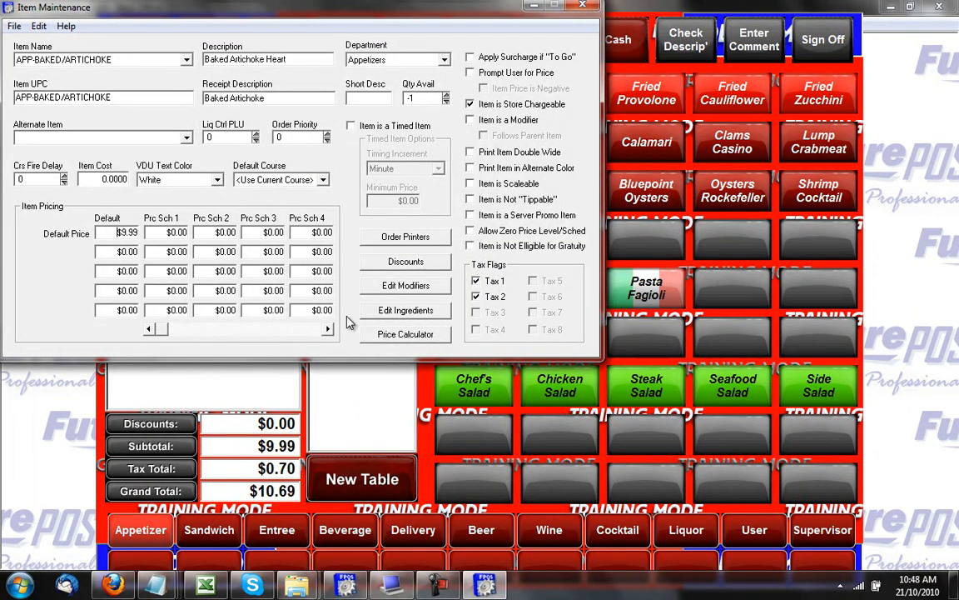
left_click(15, 27)
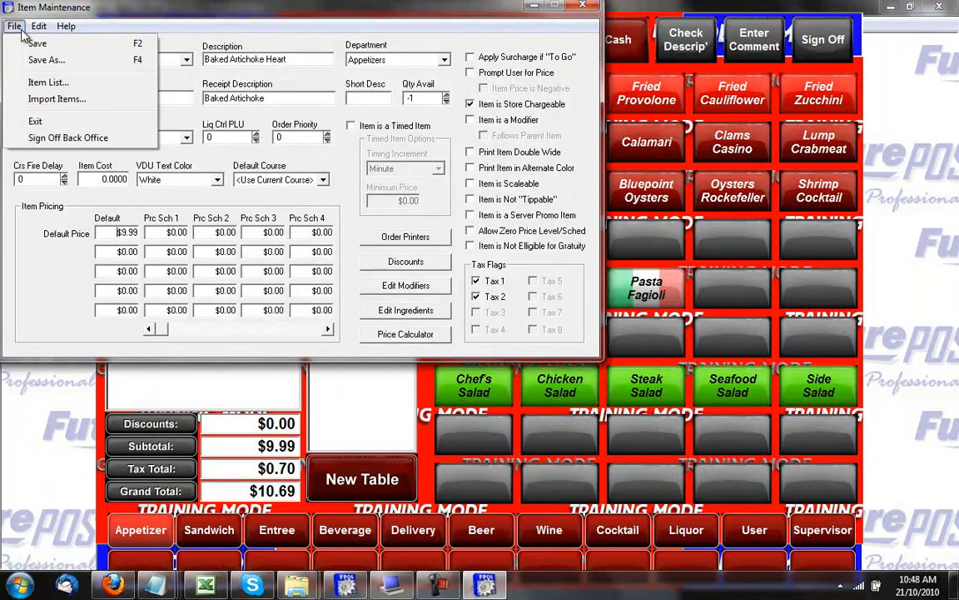
left_click(87, 122)
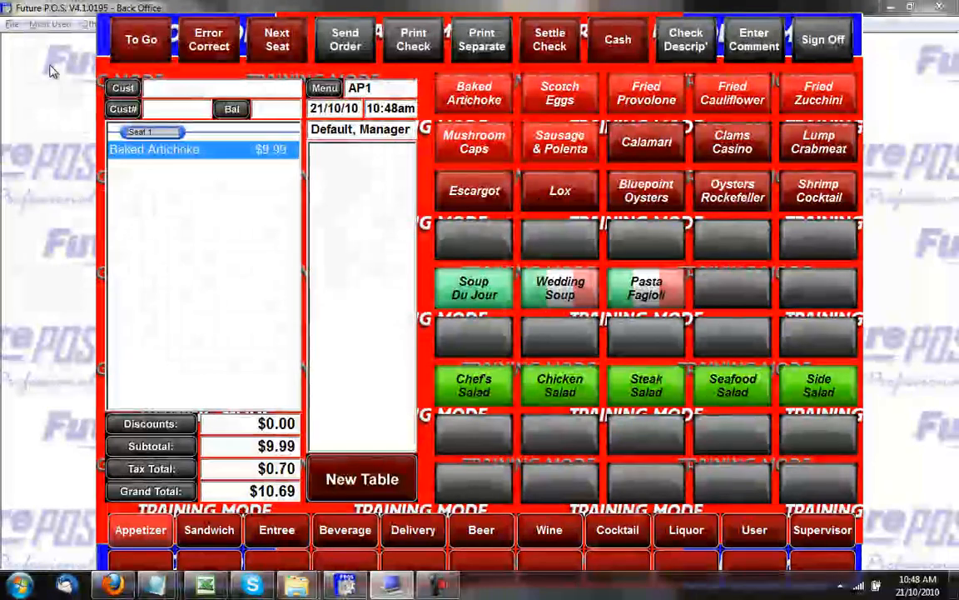
left_click(48, 29)
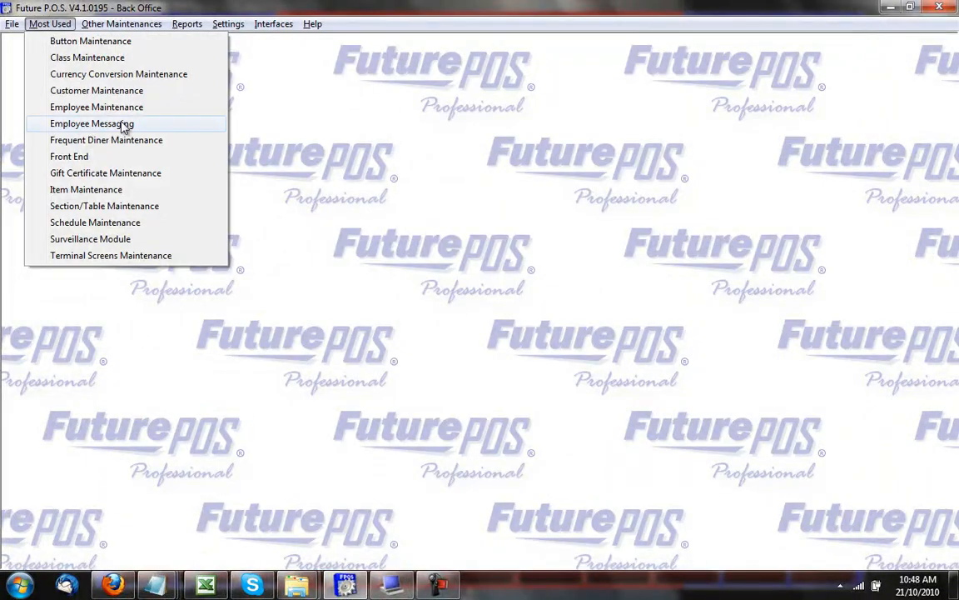
Find gift certificate 15 ($50.00) via Edit > Destroy Gift Certificates, destroy it, and close the window.
left_click(125, 176)
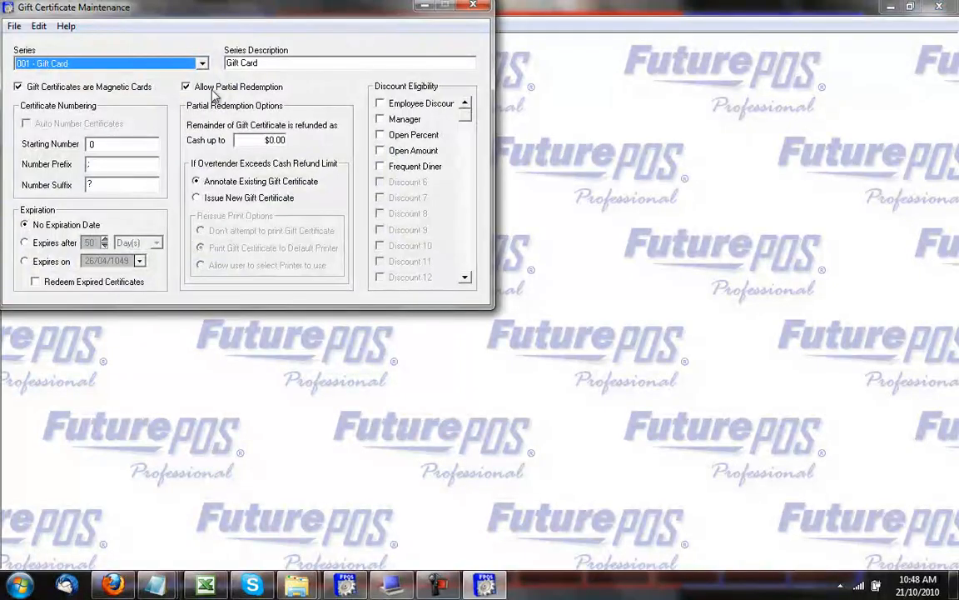
left_click_drag(246, 14, 379, 84)
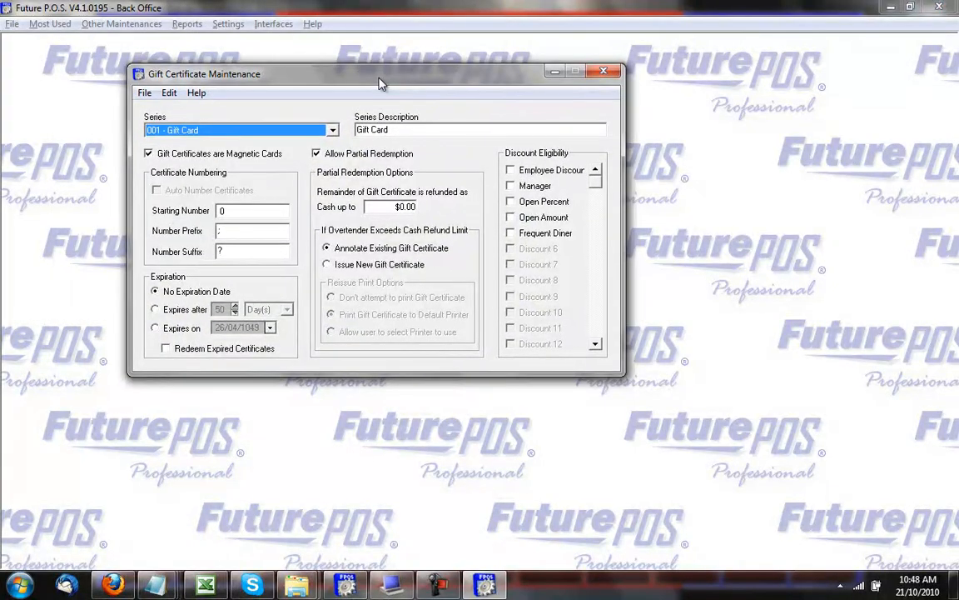
left_click(169, 95)
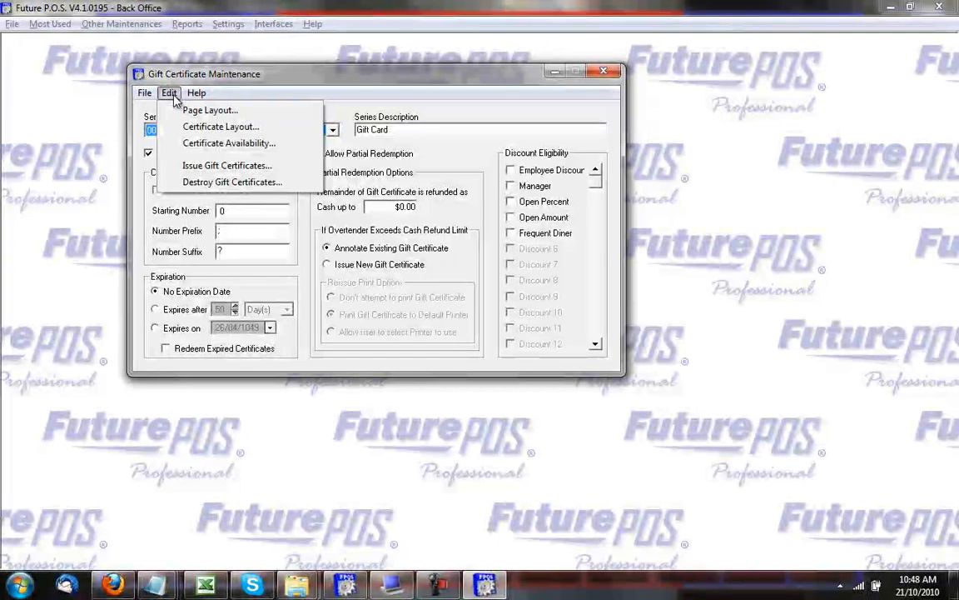
left_click(189, 182)
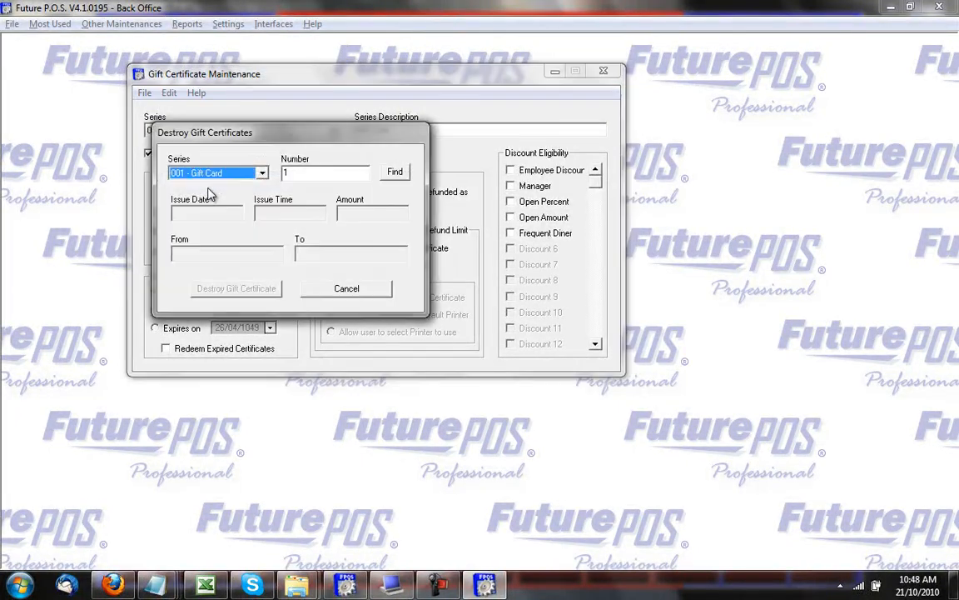
left_click(294, 177)
type("15")
left_click(394, 174)
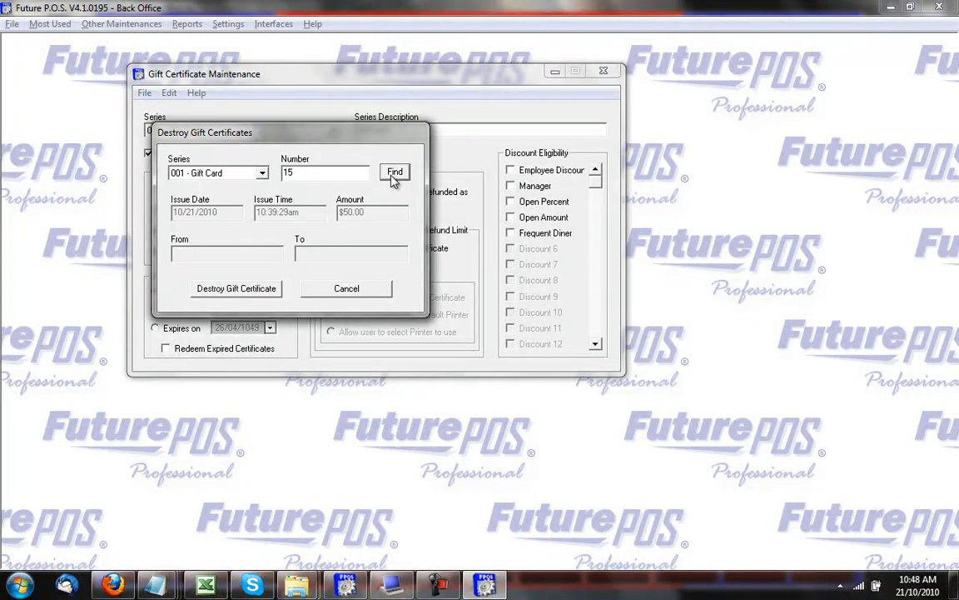
left_click(238, 288)
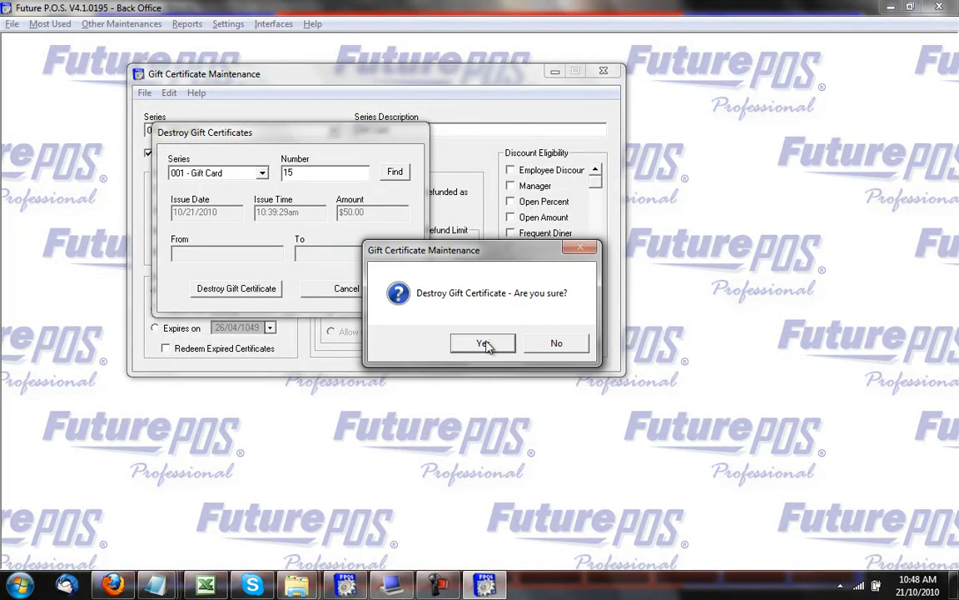
left_click(485, 343)
left_click(349, 291)
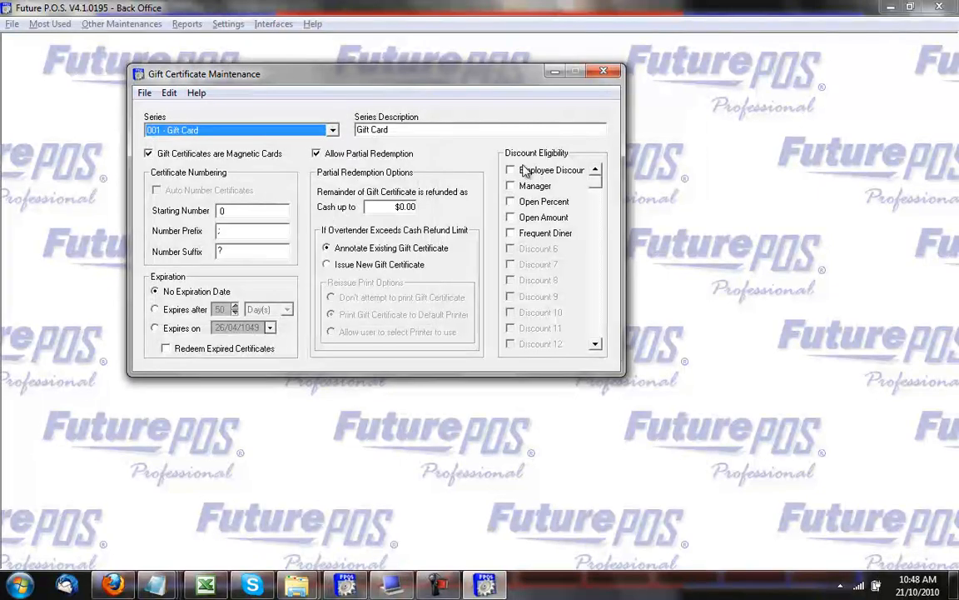
left_click(602, 71)
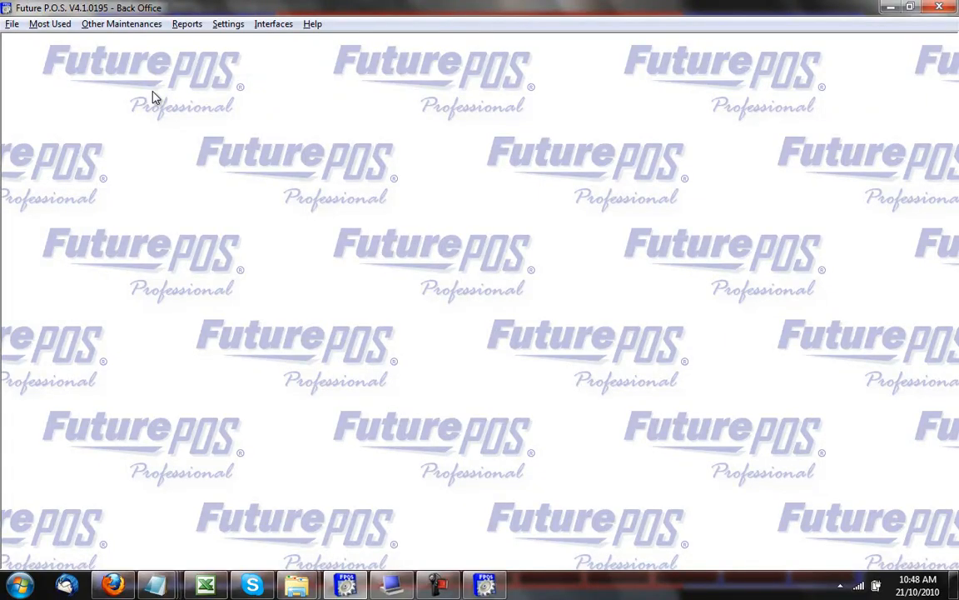
Open the Sales by Range Report options from the Reports > Sales menu.
left_click(56, 25)
mouse_move(88, 25)
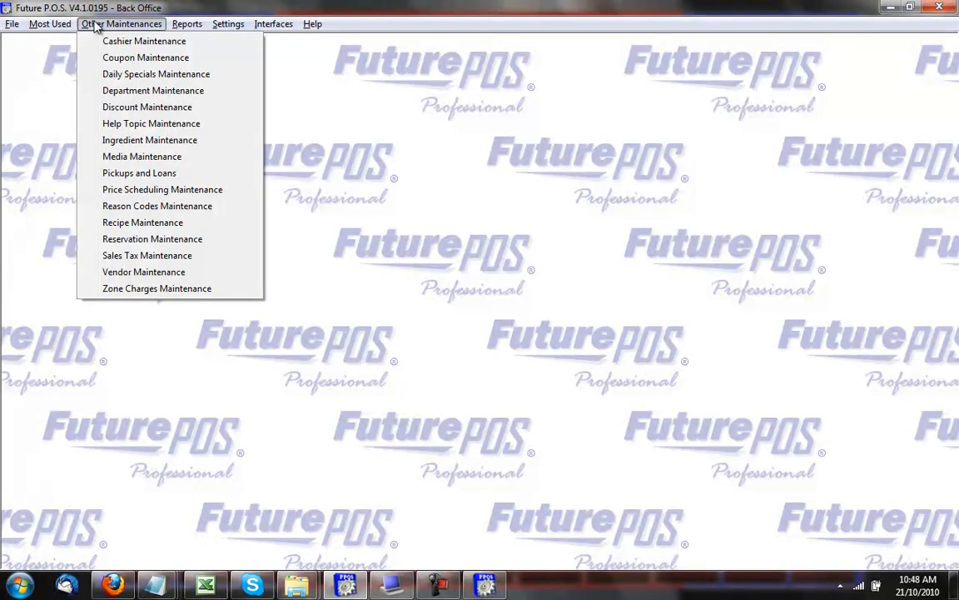
mouse_move(187, 24)
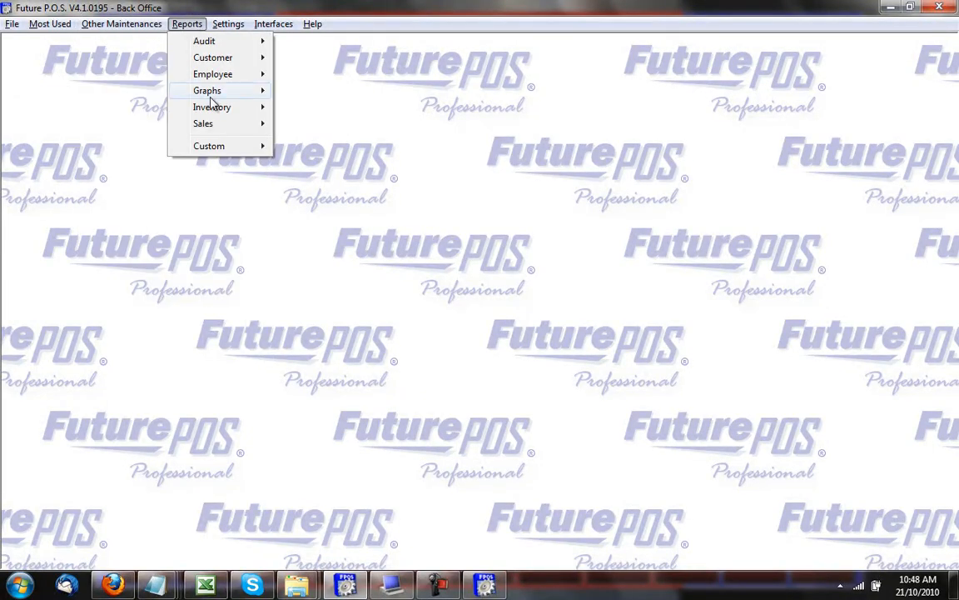
mouse_move(215, 127)
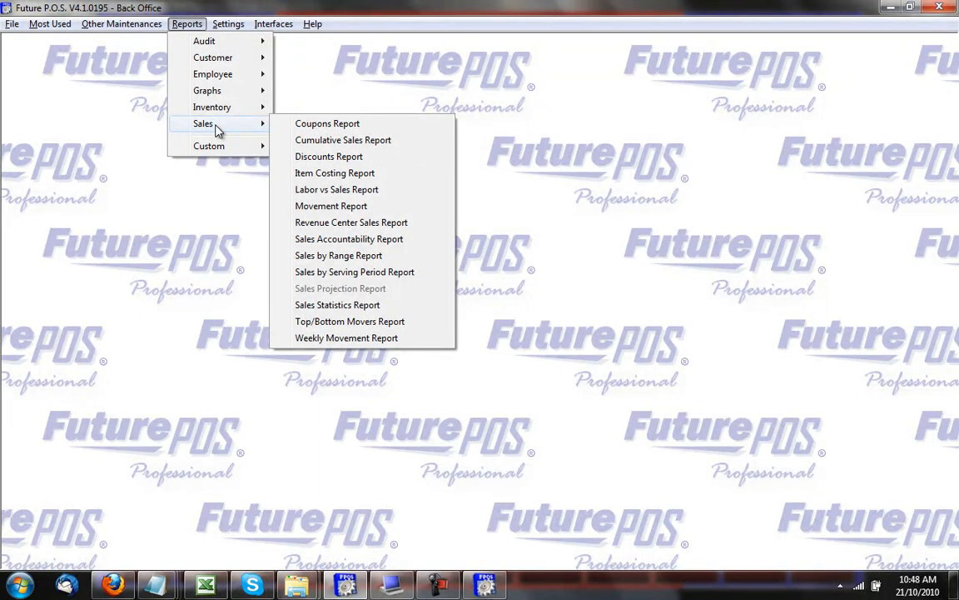
left_click(350, 258)
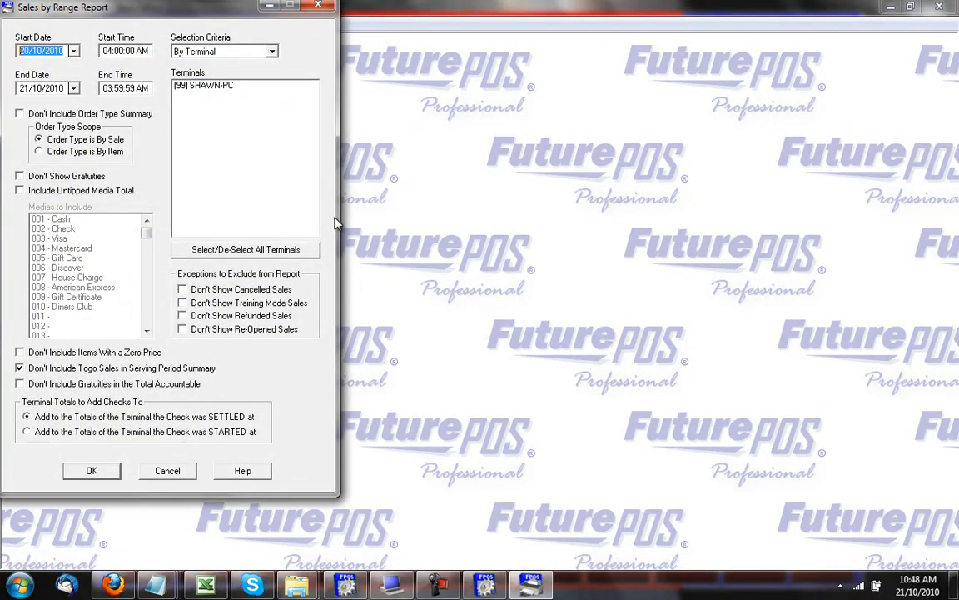
Run the Sales by Range Report from 19/10/2010 to 21/10/2010 for the only terminal.
left_click(73, 51)
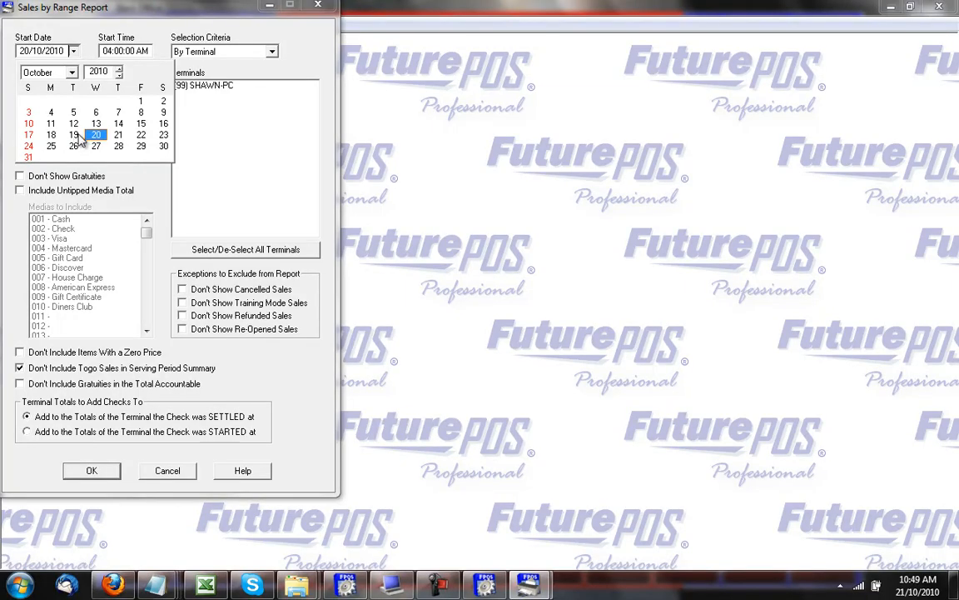
left_click(73, 135)
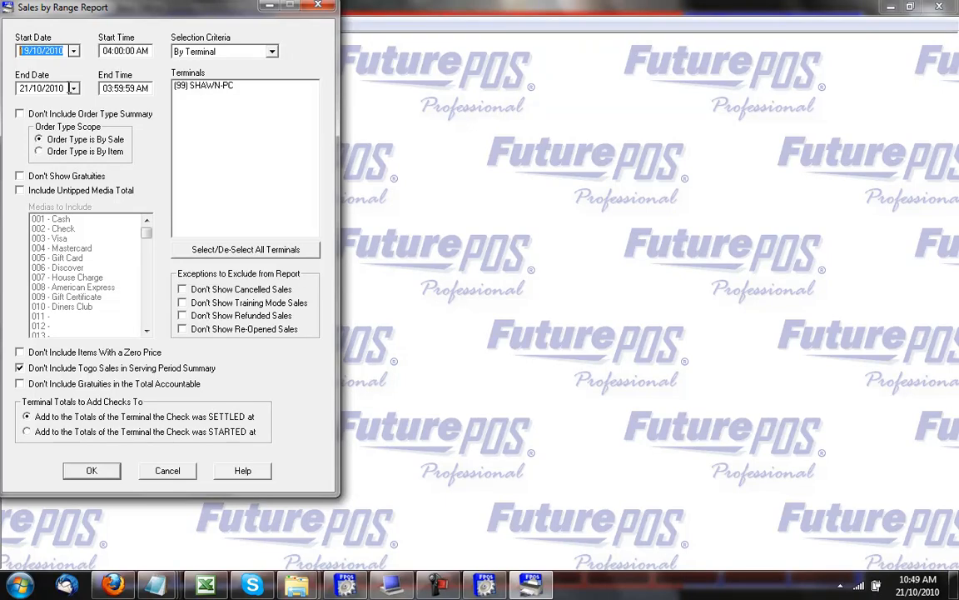
left_click(73, 88)
left_click(74, 89)
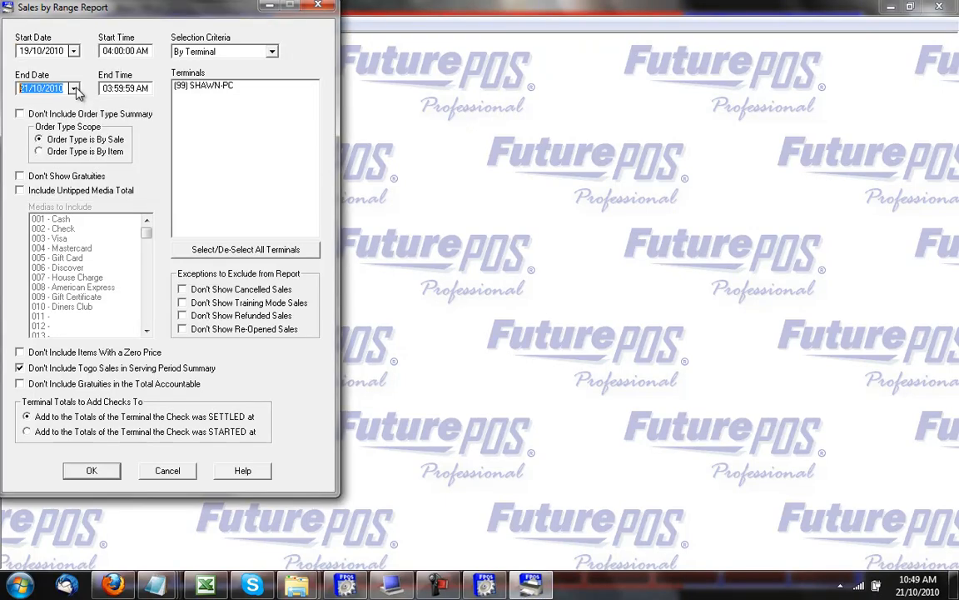
left_click(186, 225)
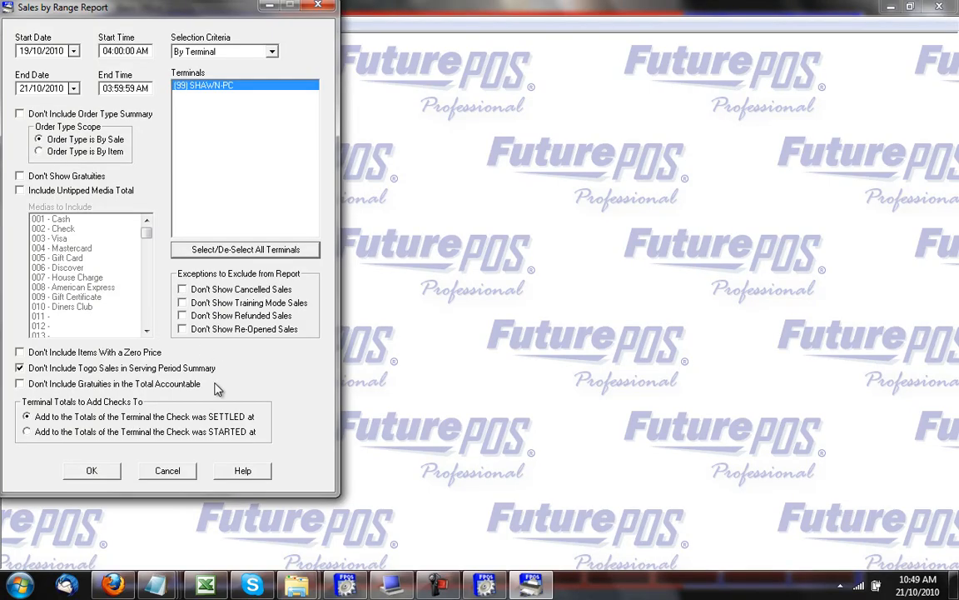
left_click(92, 470)
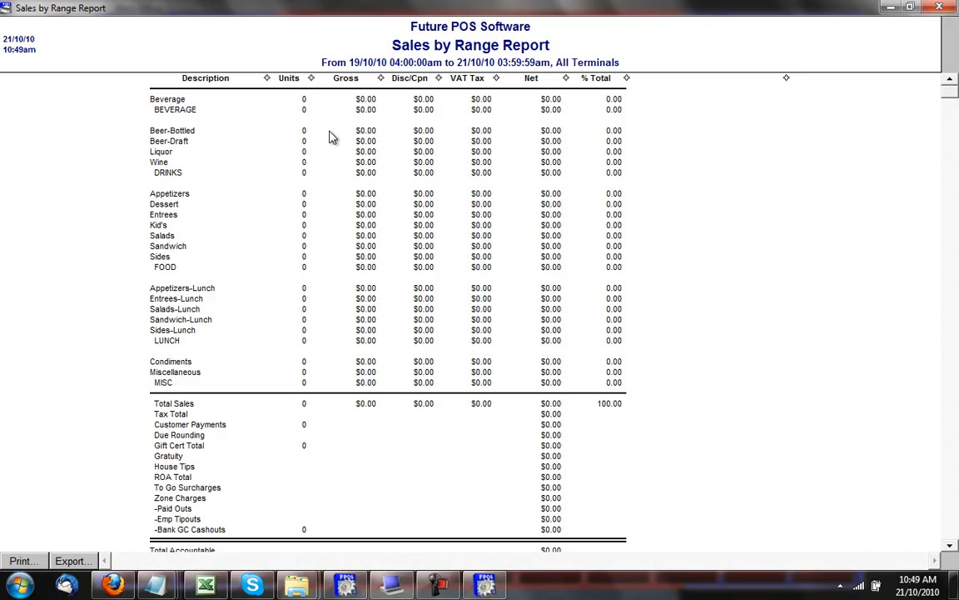
Scroll through the all-zero media, tax, order-type and serving-period sections, then close the report.
scroll(263, 143, "down", 3)
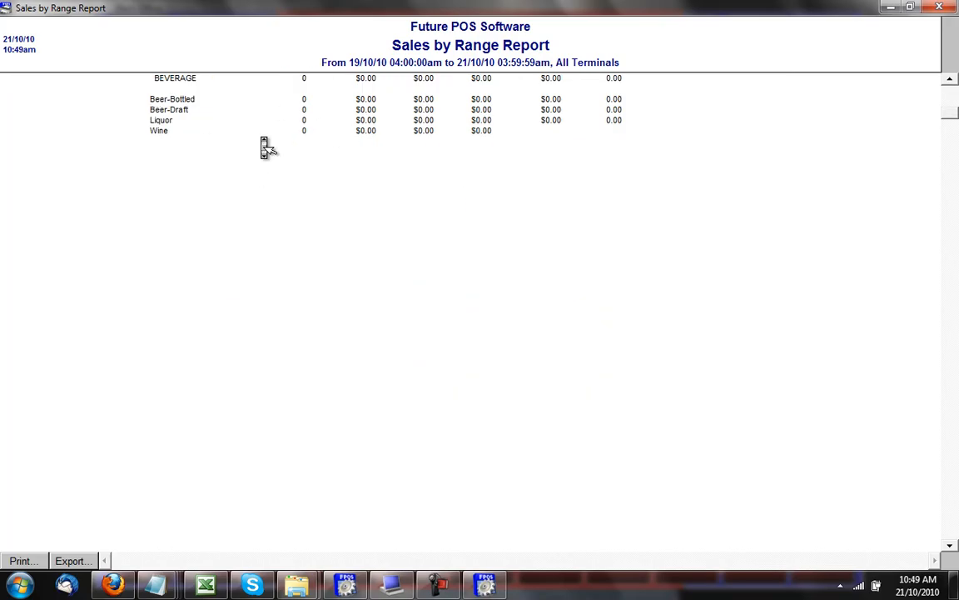
scroll(263, 144, "down", 6)
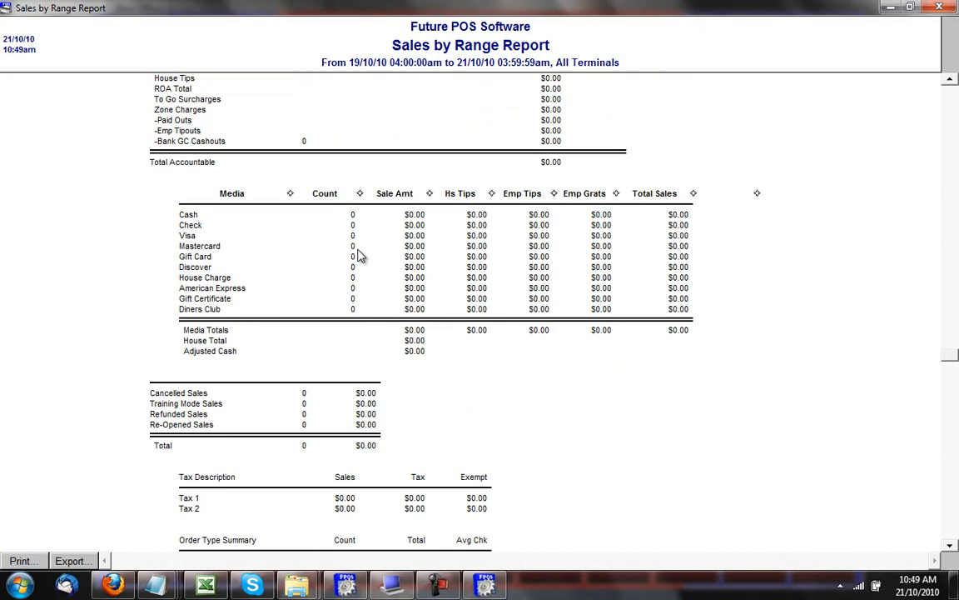
scroll(360, 254, "down", 2)
scroll(242, 311, "down", 3)
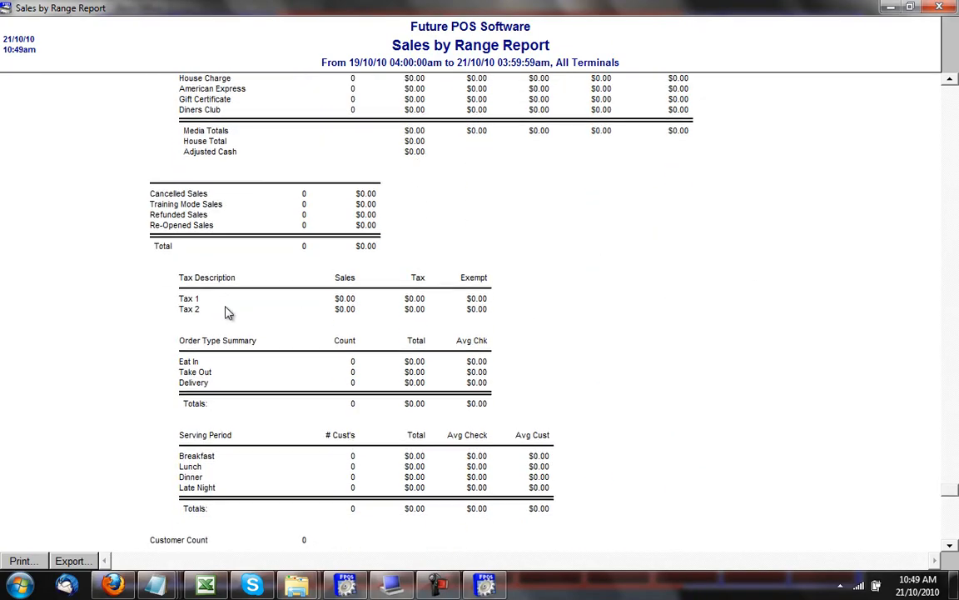
scroll(332, 433, "down", 2)
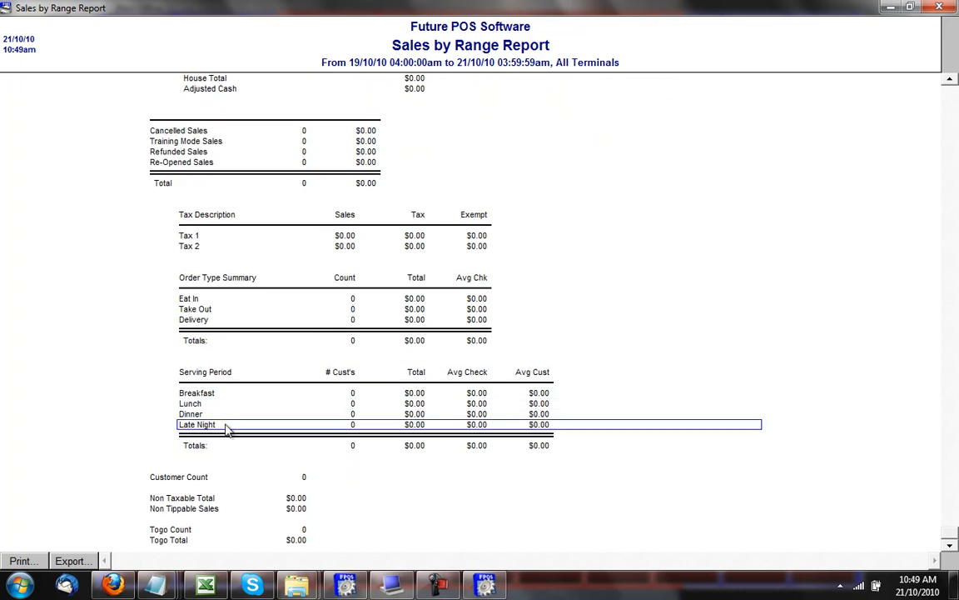
scroll(229, 431, "up", 3)
scroll(230, 432, "up", 10)
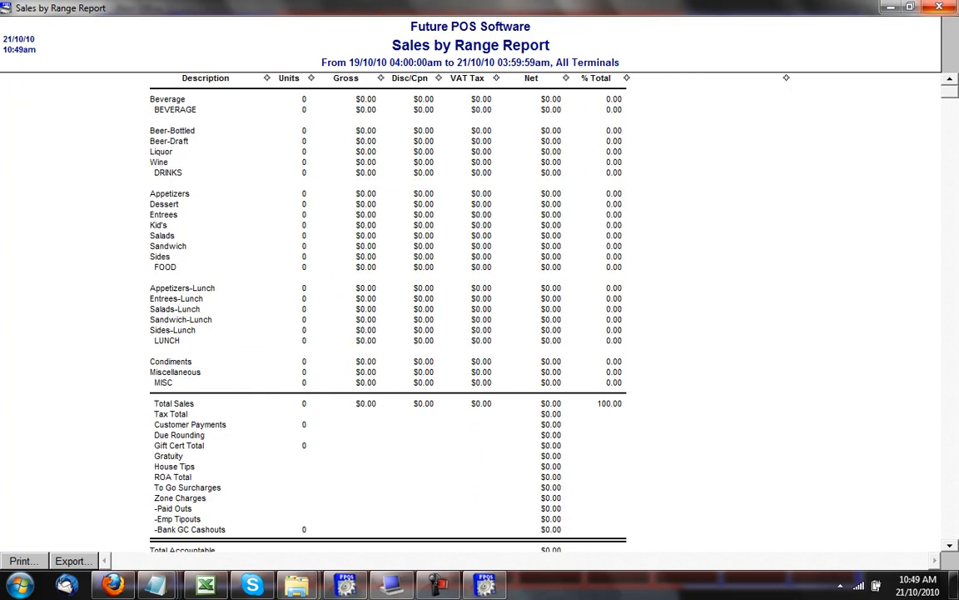
left_click(939, 7)
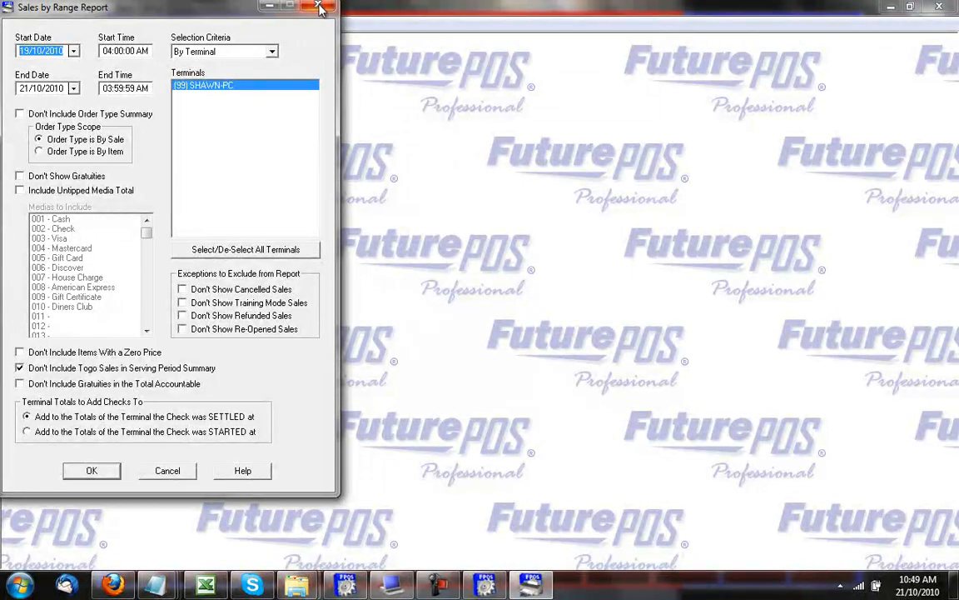
Open the Activity Report with all six employees selected, then show Supervisor functions on the POS.
key("Escape")
left_click(187, 23)
mouse_move(211, 65)
mouse_move(202, 42)
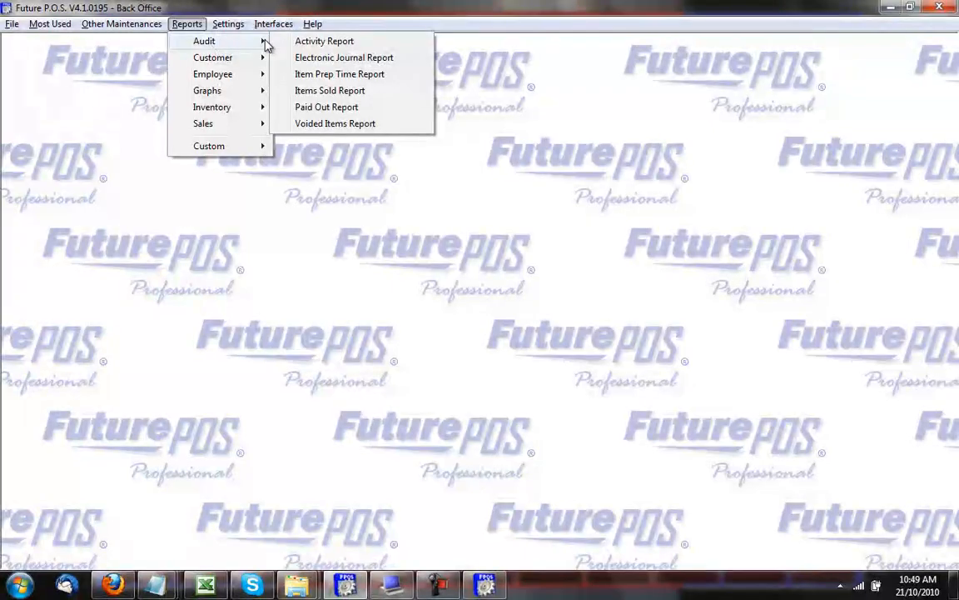
left_click(316, 41)
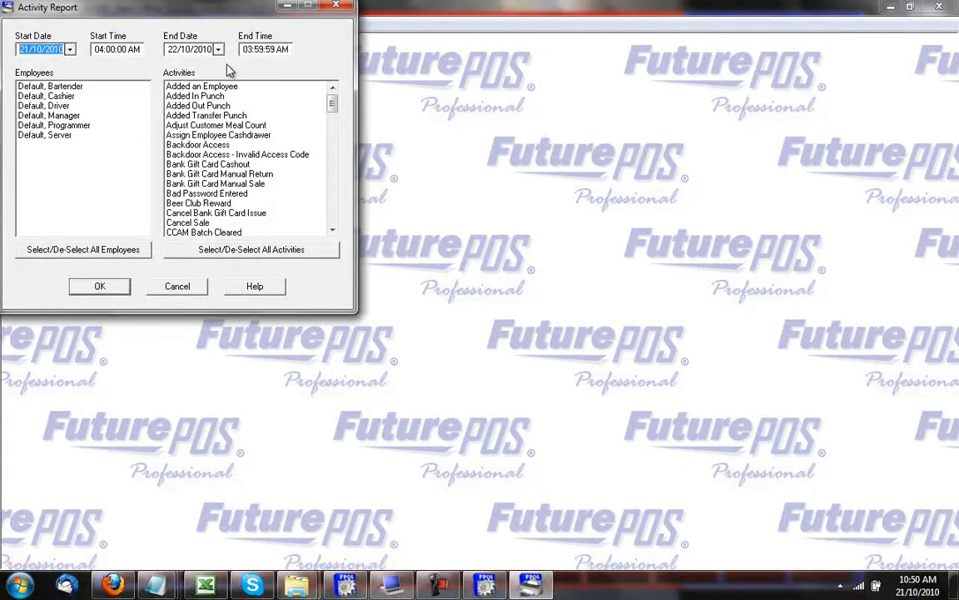
left_click(108, 251)
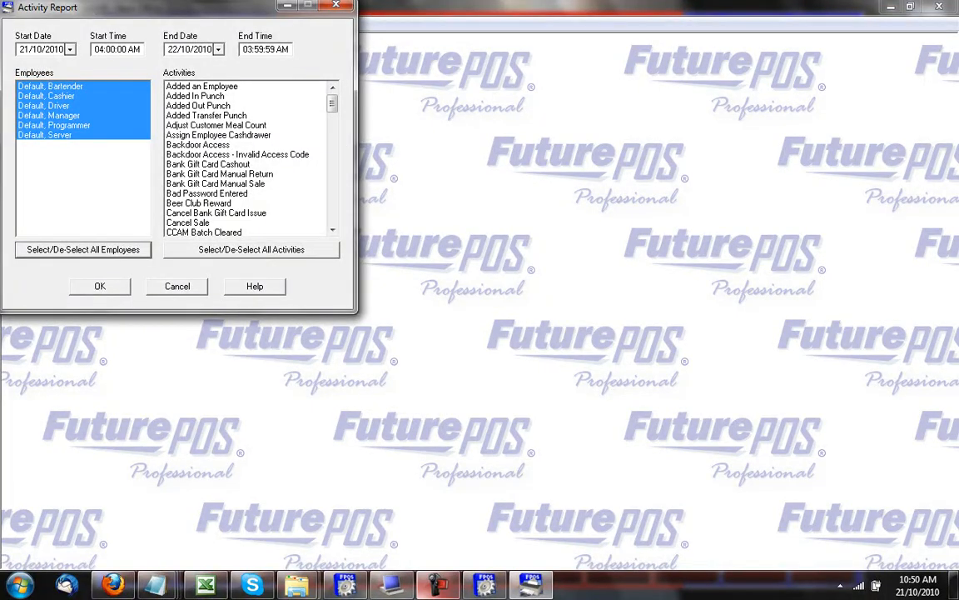
left_click(396, 587)
left_click(816, 530)
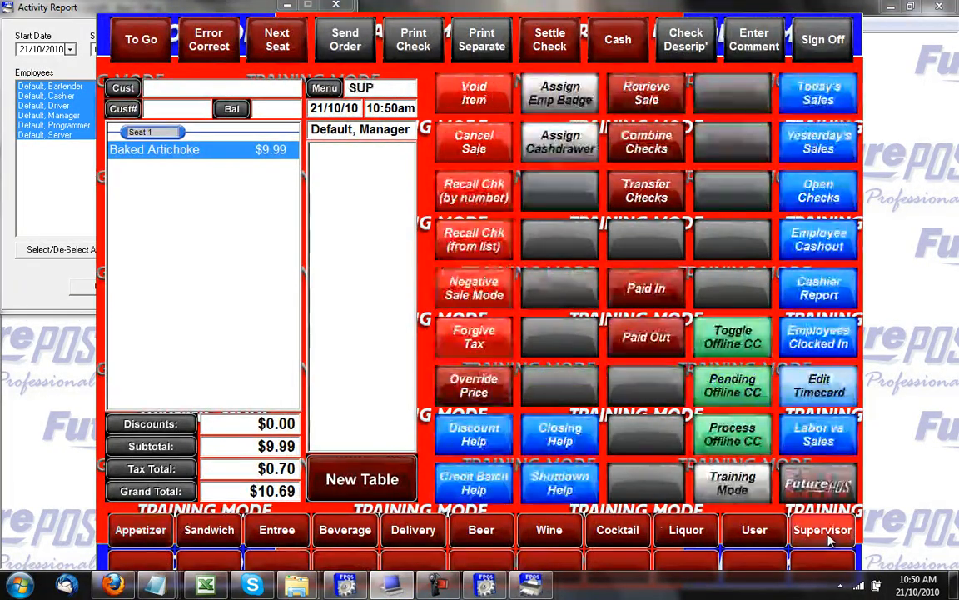
Sign on to the order screen and enter a supervisor password, which is rejected as invalid.
left_click(842, 34)
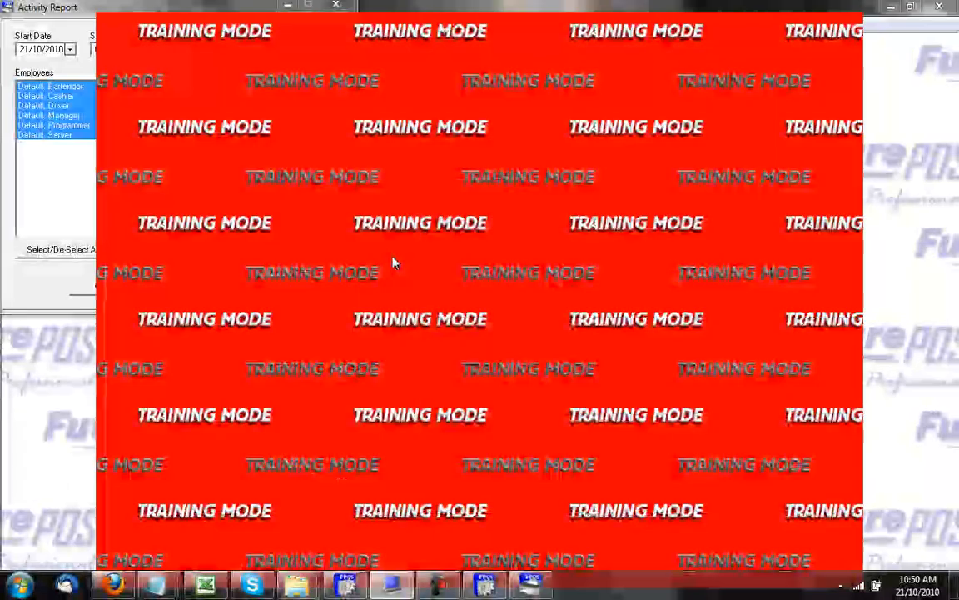
left_click(443, 213)
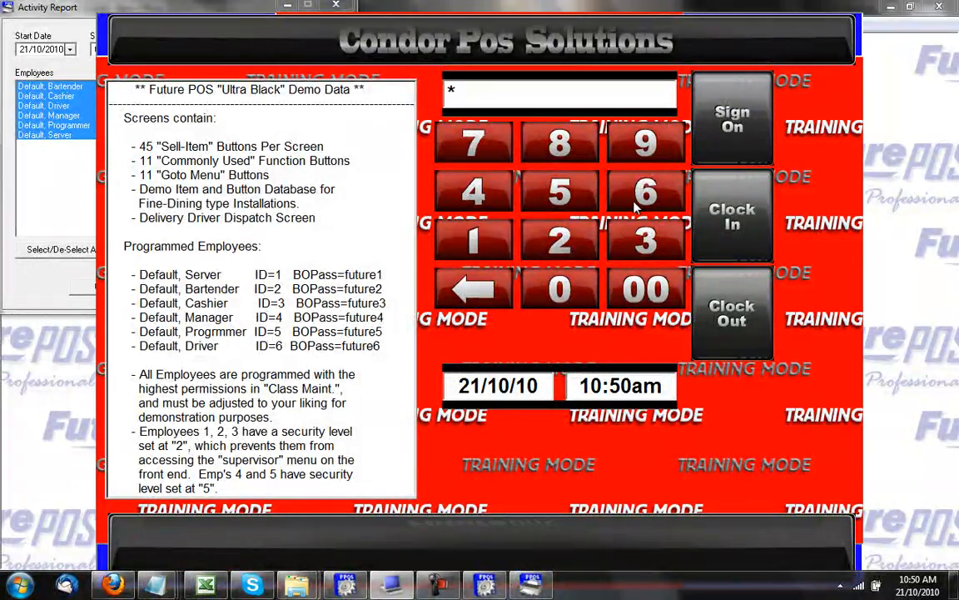
left_click(712, 123)
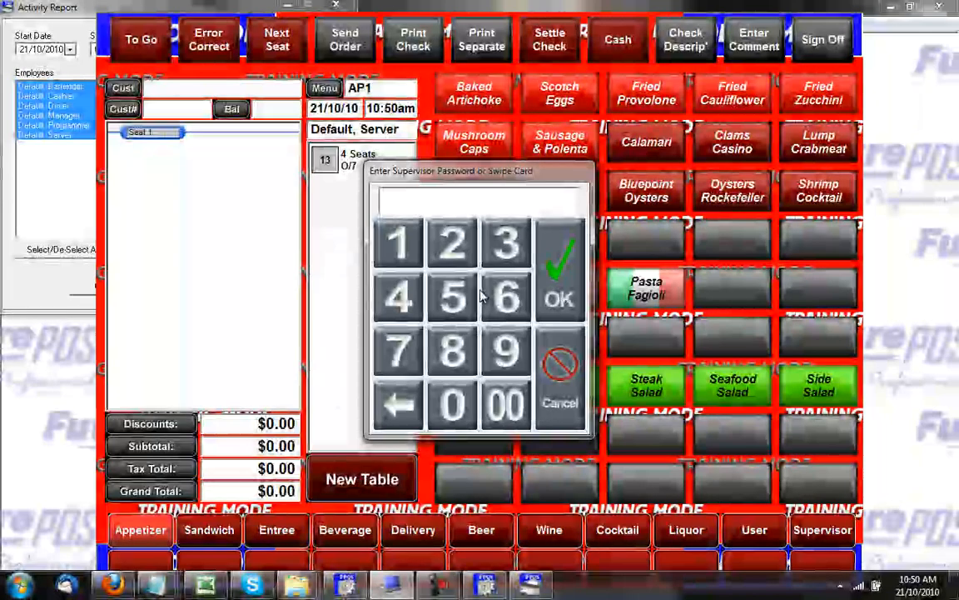
left_click(447, 306)
left_click(447, 306)
left_click(447, 306)
left_click(447, 305)
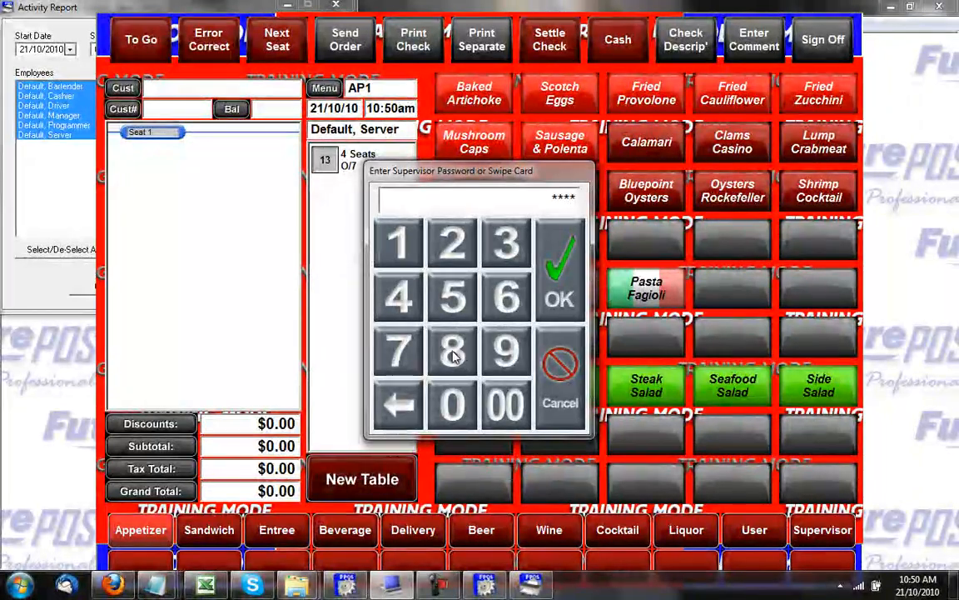
left_click(572, 280)
left_click(474, 381)
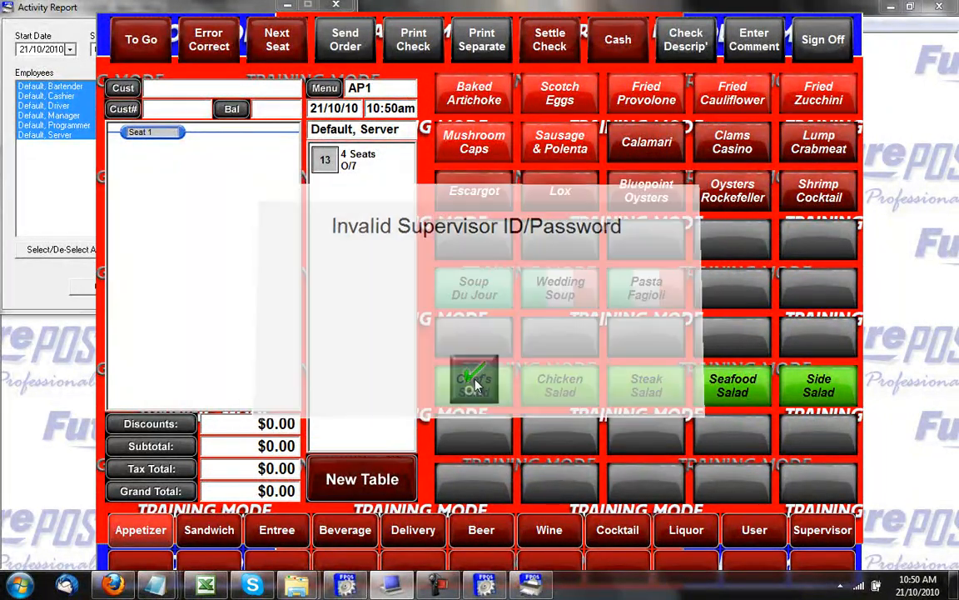
Retry the supervisor password, dismiss the second invalid warning, and return to the Activity Report settings.
left_click(800, 529)
left_click(452, 314)
left_click(452, 315)
left_click(453, 315)
left_click(560, 279)
left_click(474, 382)
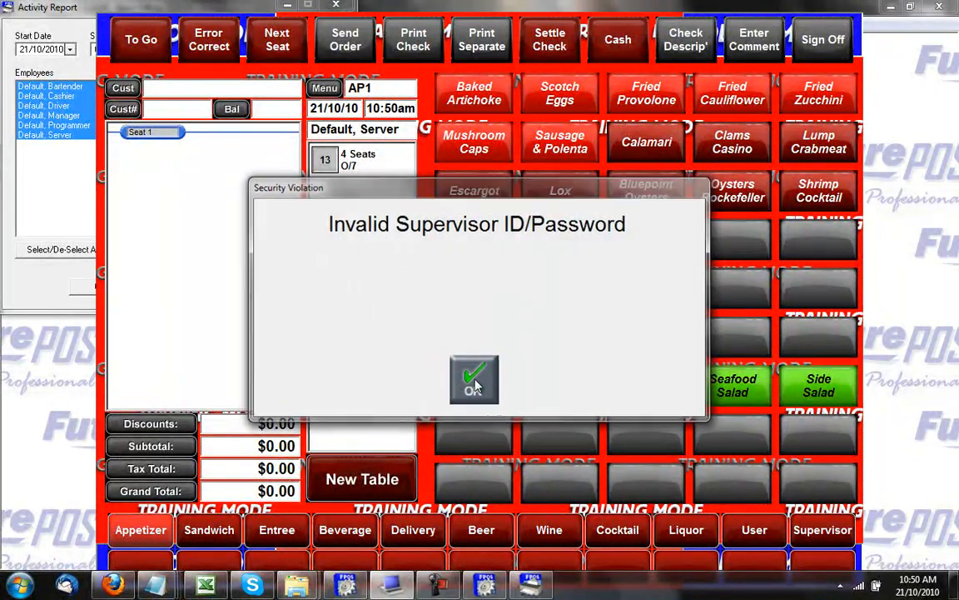
left_click(69, 188)
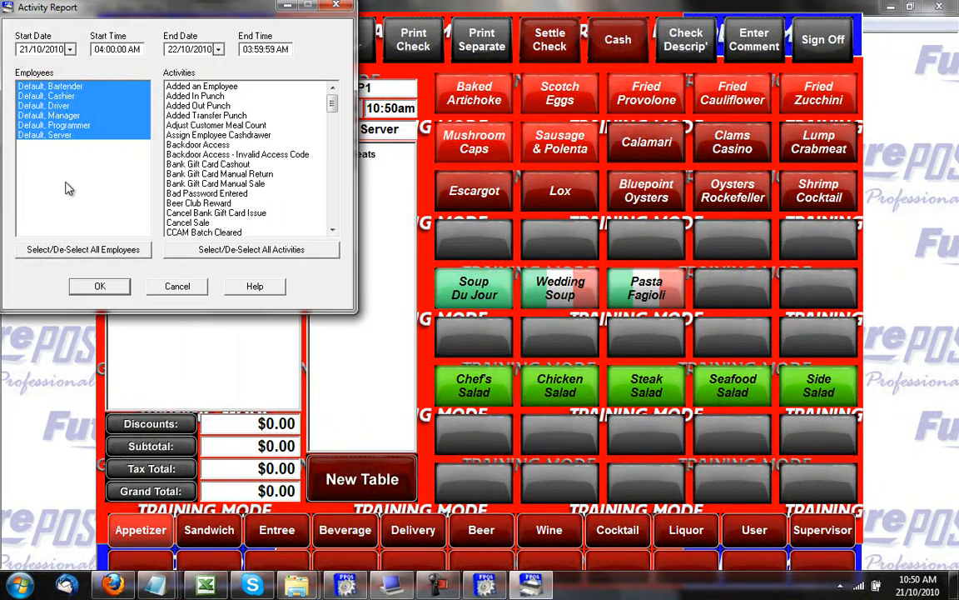
Run the Activity Report for Bad Password Entered from 20/10/2010 to 23/10/2010.
left_click(216, 49)
left_click(309, 133)
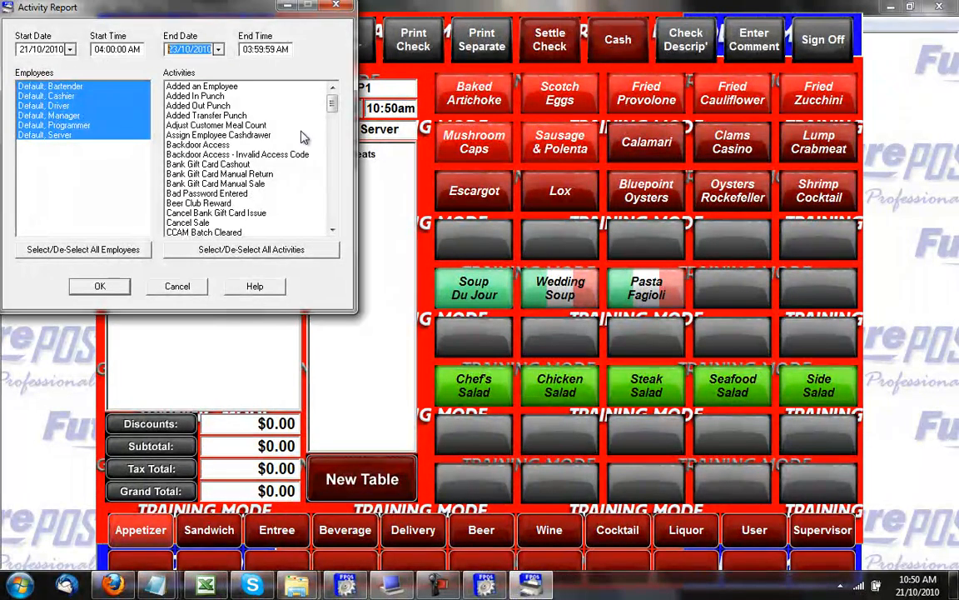
left_click(69, 49)
left_click(96, 138)
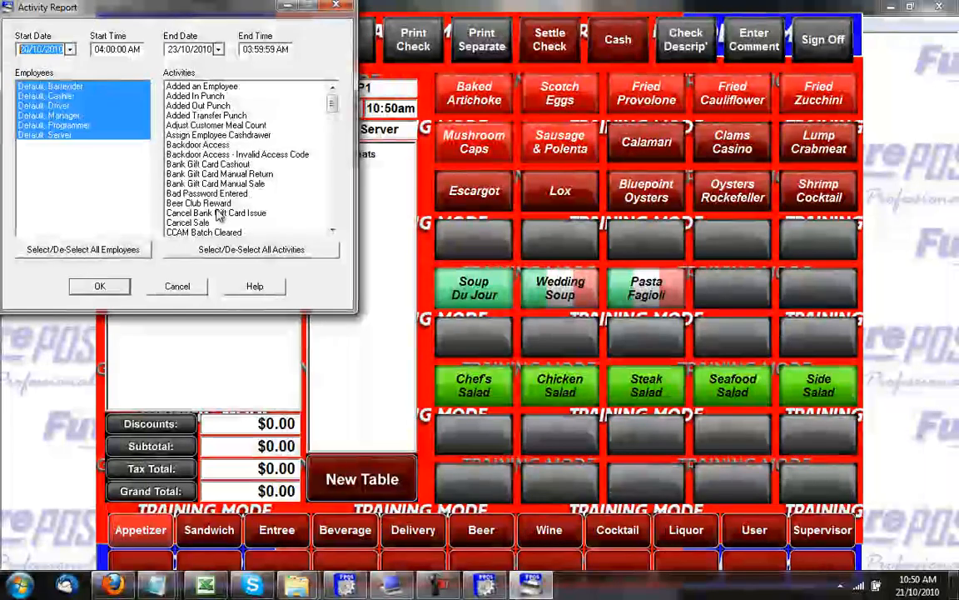
left_click(198, 183)
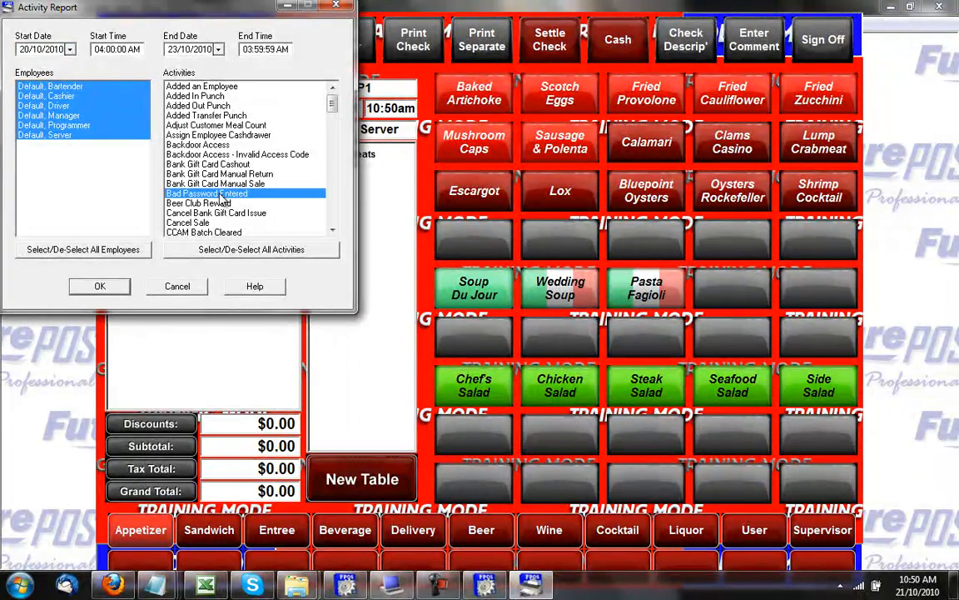
left_click(116, 287)
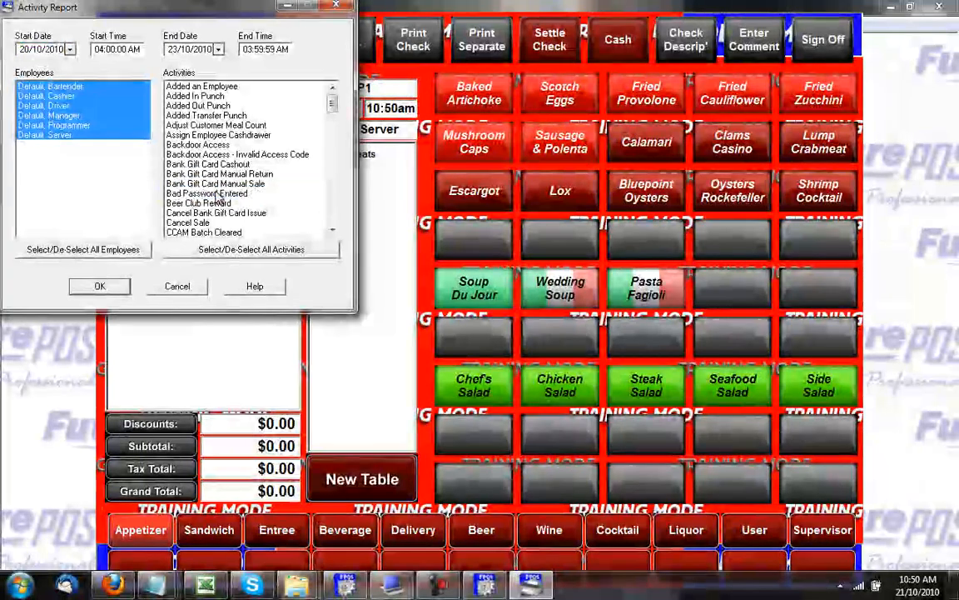
Review the two Bad Password Entered events, then cancel the Activity Report settings.
left_click_drag(331, 109, 338, 177)
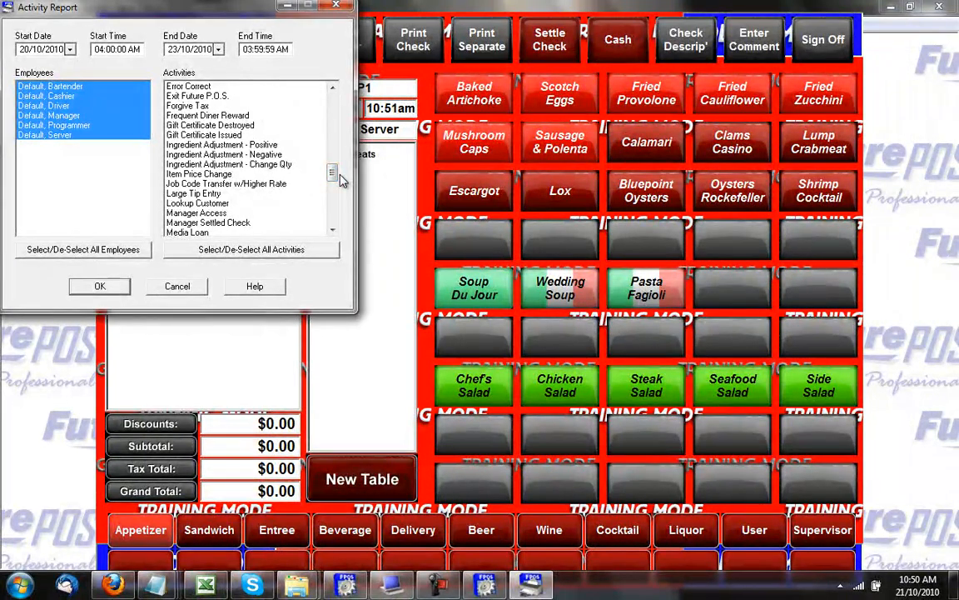
left_click(178, 286)
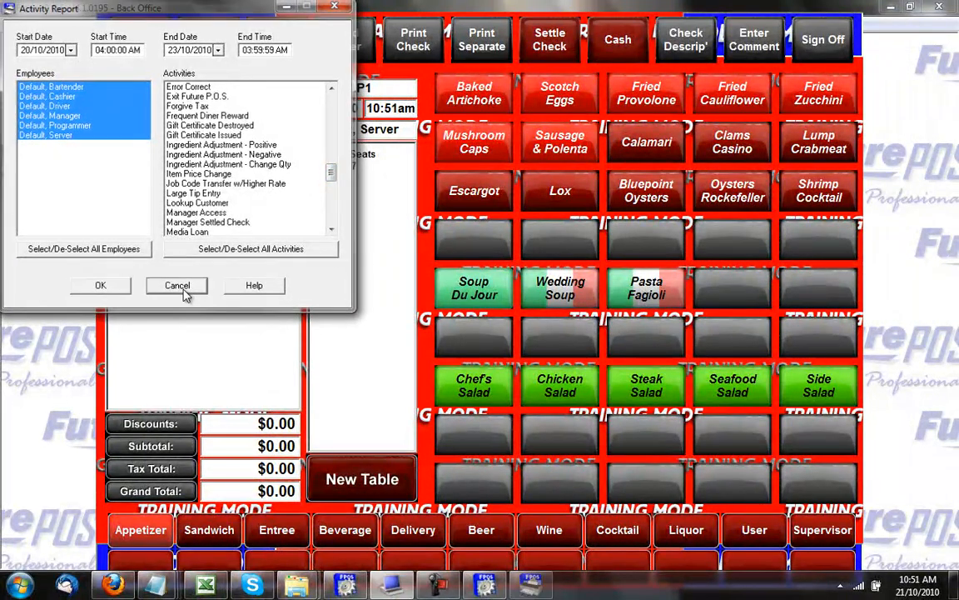
left_click(187, 24)
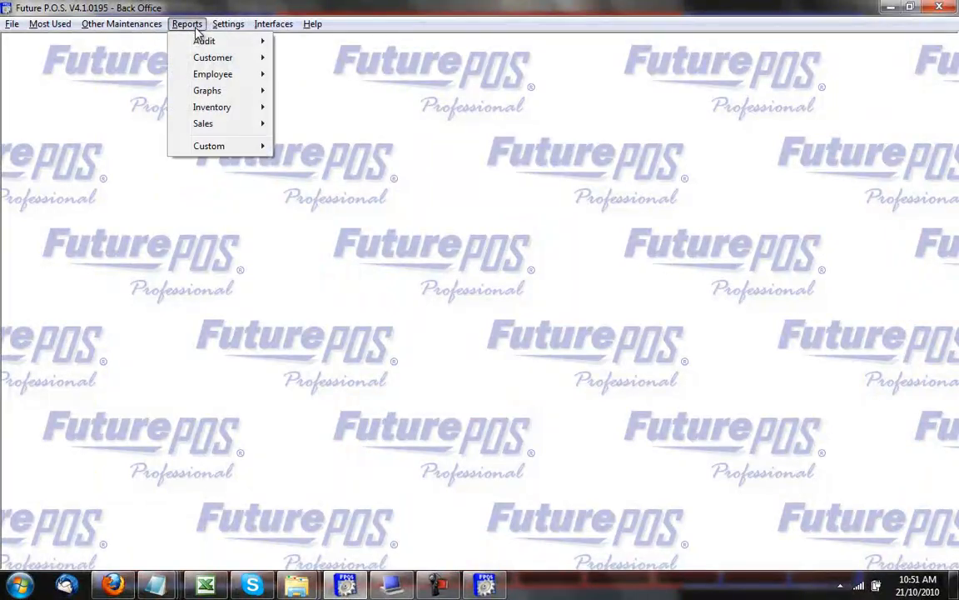
Run the Electronic Journal Report for 20/10/2010 to 23/10/2010 covering all six employees.
mouse_move(204, 41)
left_click(302, 59)
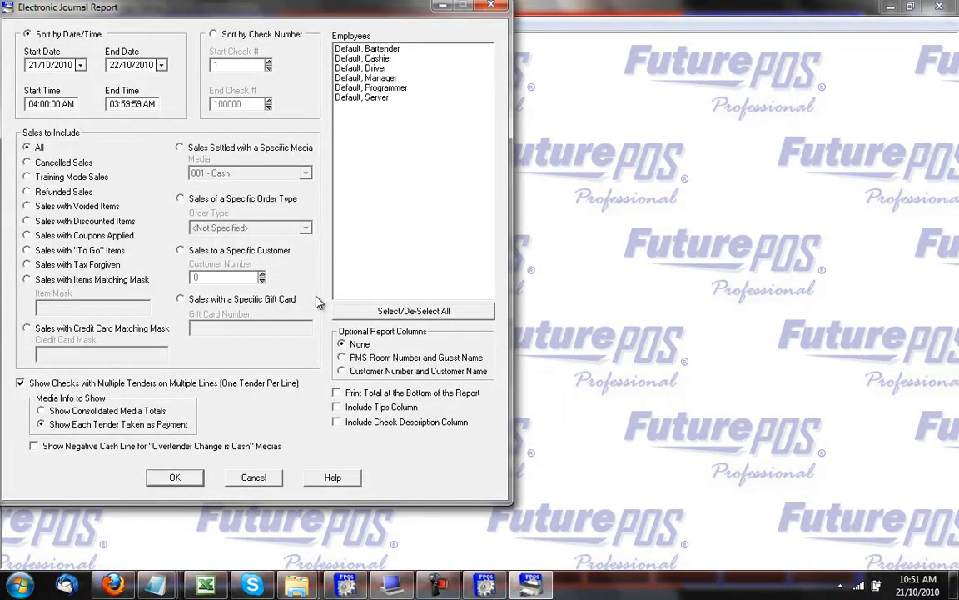
left_click(74, 63)
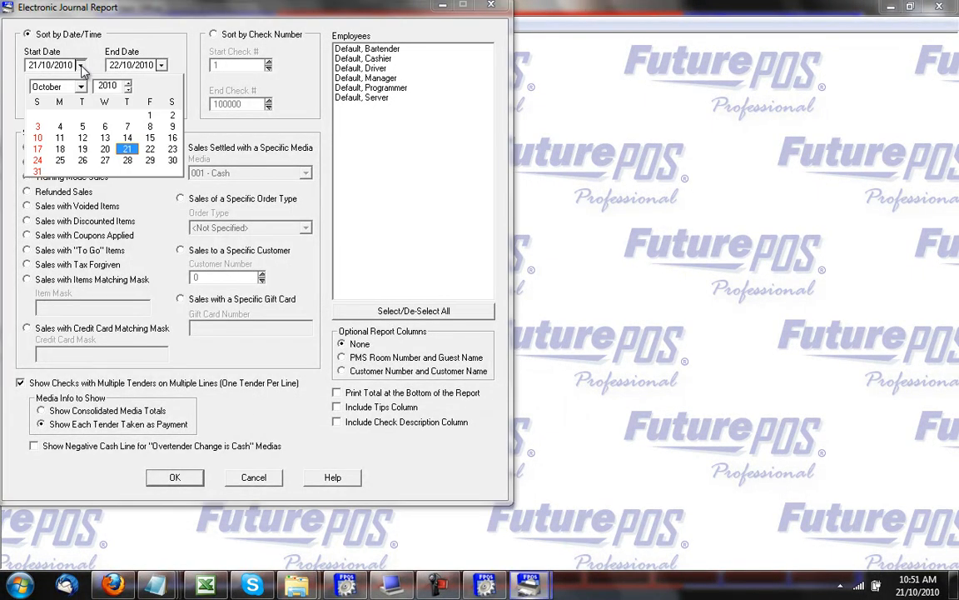
left_click(105, 150)
left_click(161, 65)
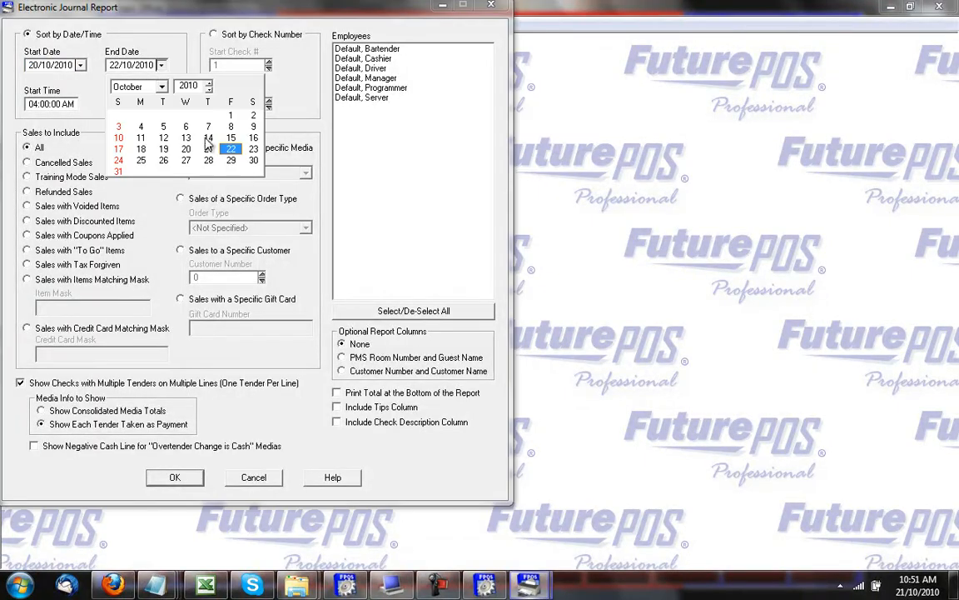
left_click(253, 150)
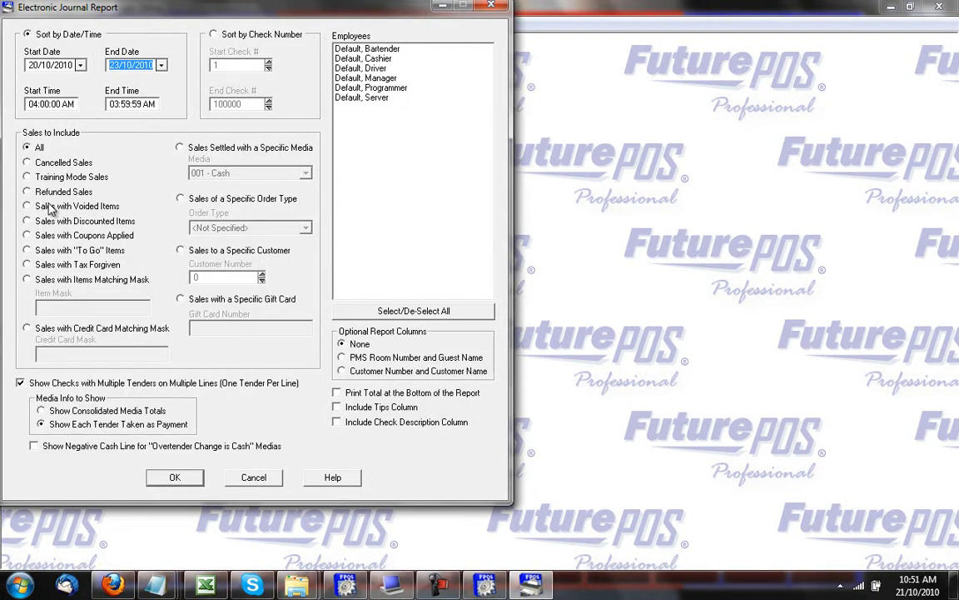
left_click(360, 310)
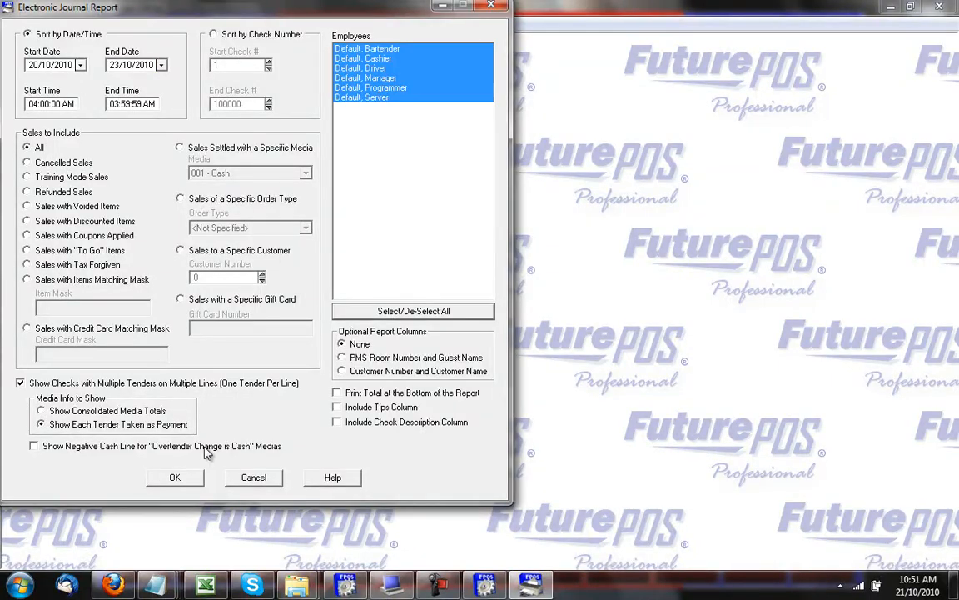
left_click(183, 476)
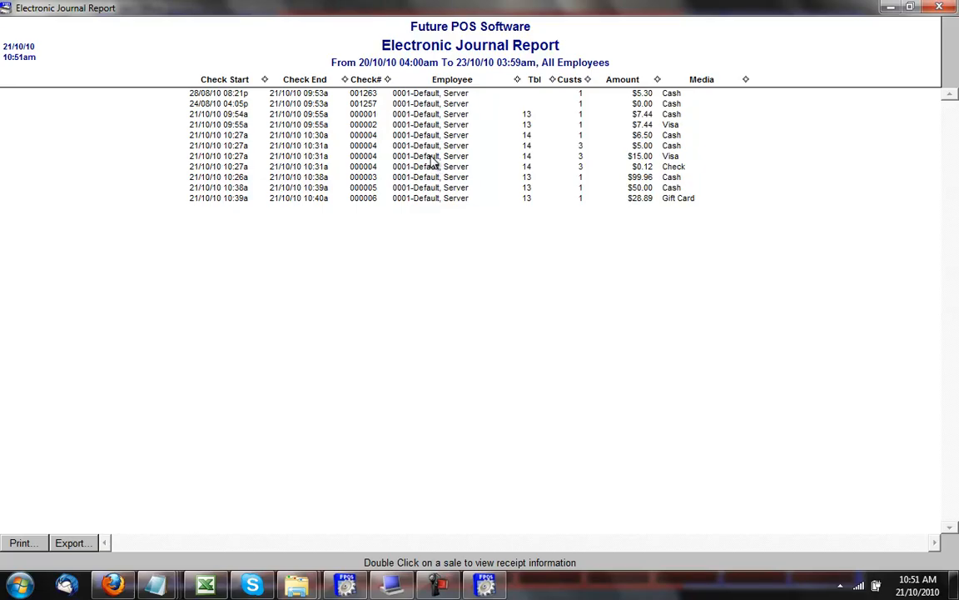
Open the receipt details for the $28.89 Gift Card sale and centre the window.
left_click(439, 200)
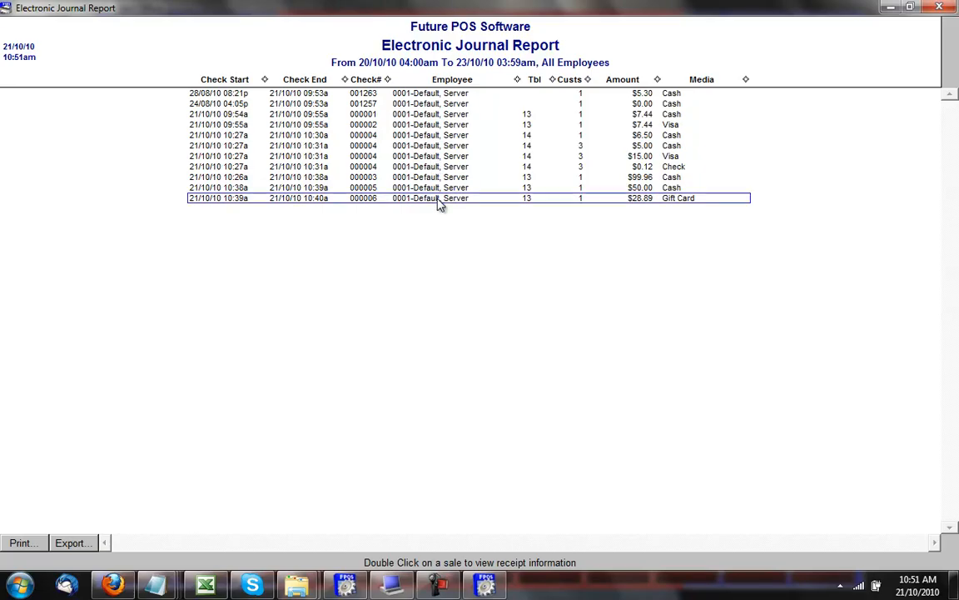
double_click(438, 200)
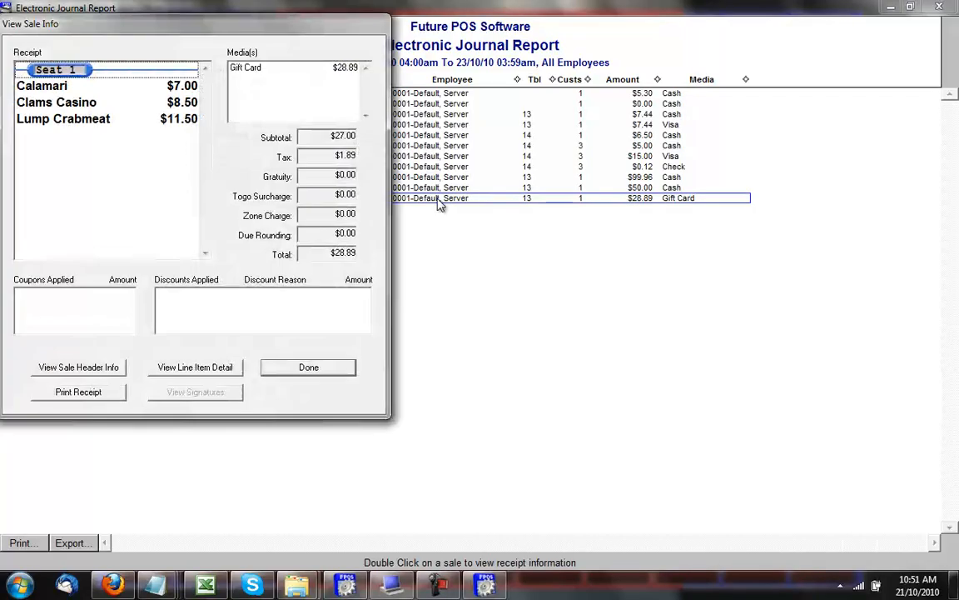
left_click_drag(224, 39, 558, 61)
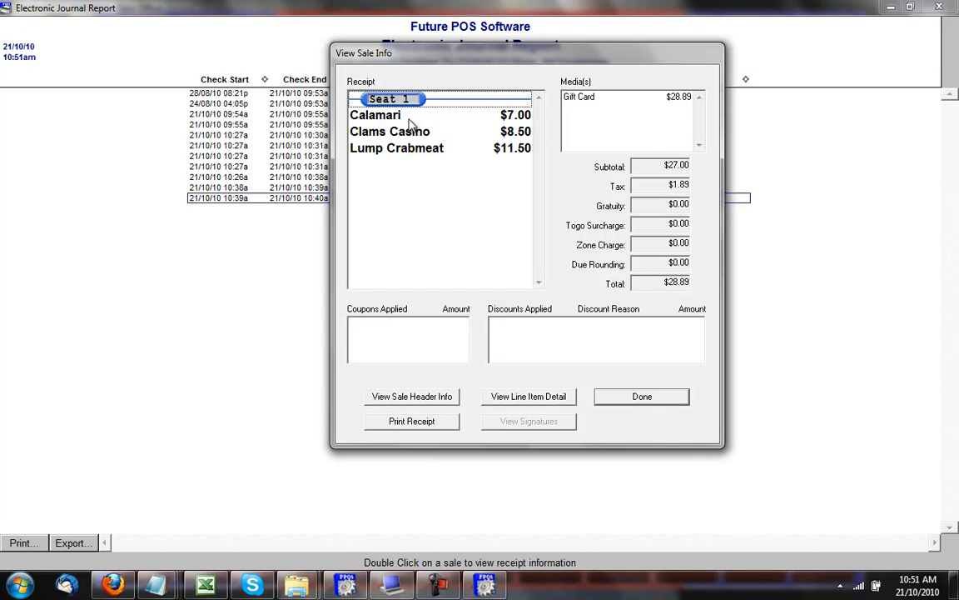
Review the line item details for the Calamari line on the receipt.
left_click(379, 114)
left_click(528, 396)
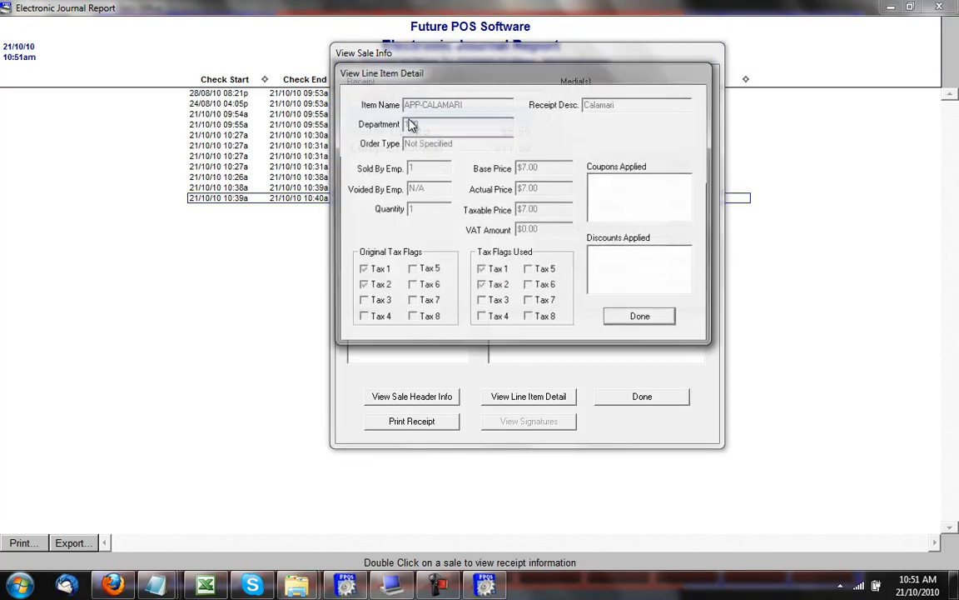
left_click_drag(504, 77, 672, 75)
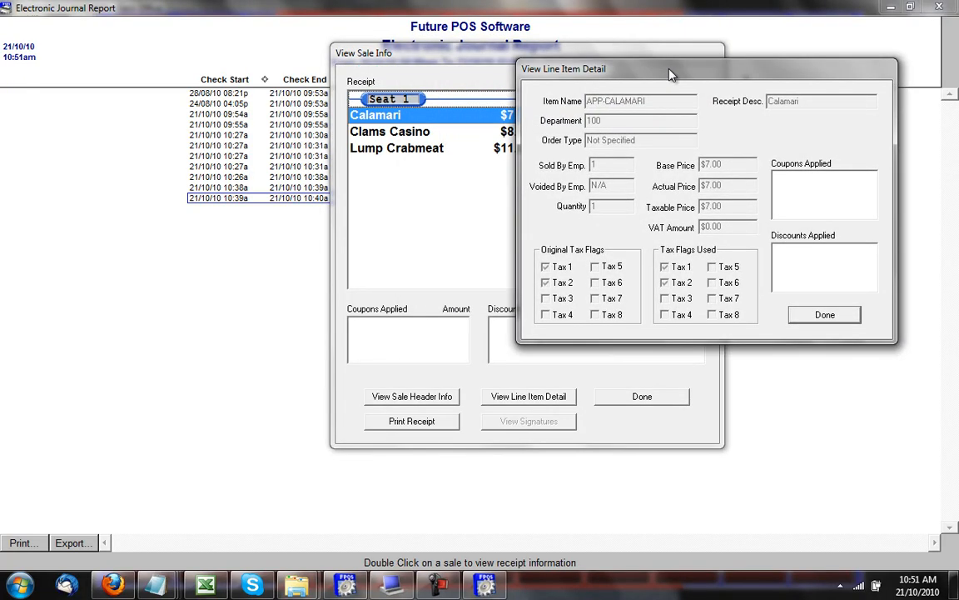
left_click(835, 320)
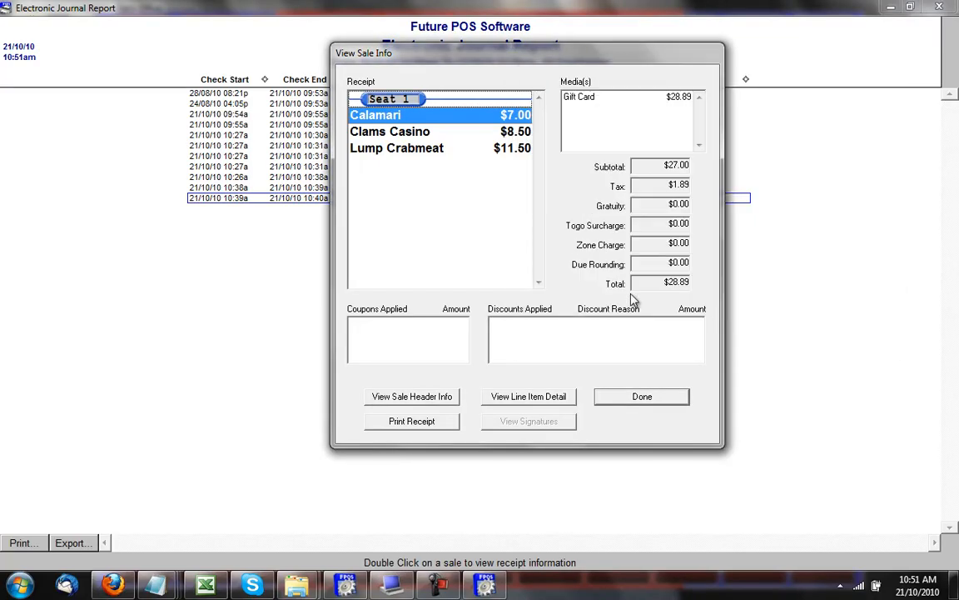
left_click(516, 397)
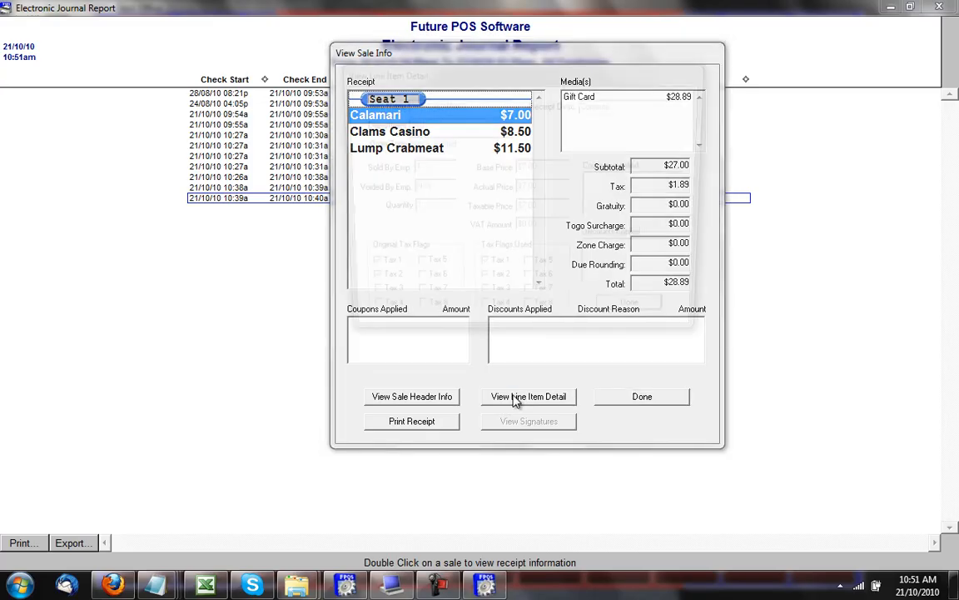
left_click(648, 324)
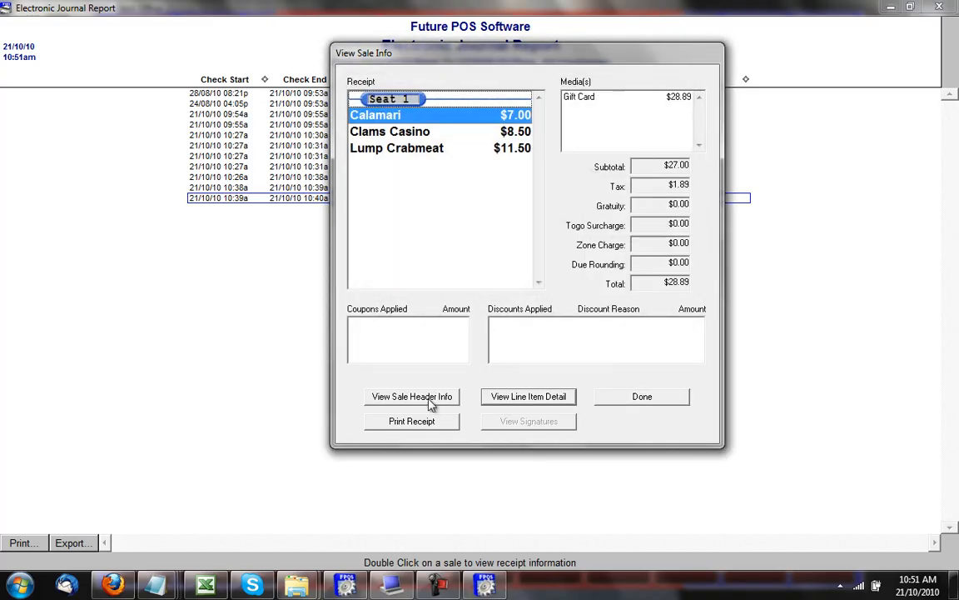
Check the sale header information, close the sale windows, and return to the order-entry screen.
left_click(428, 397)
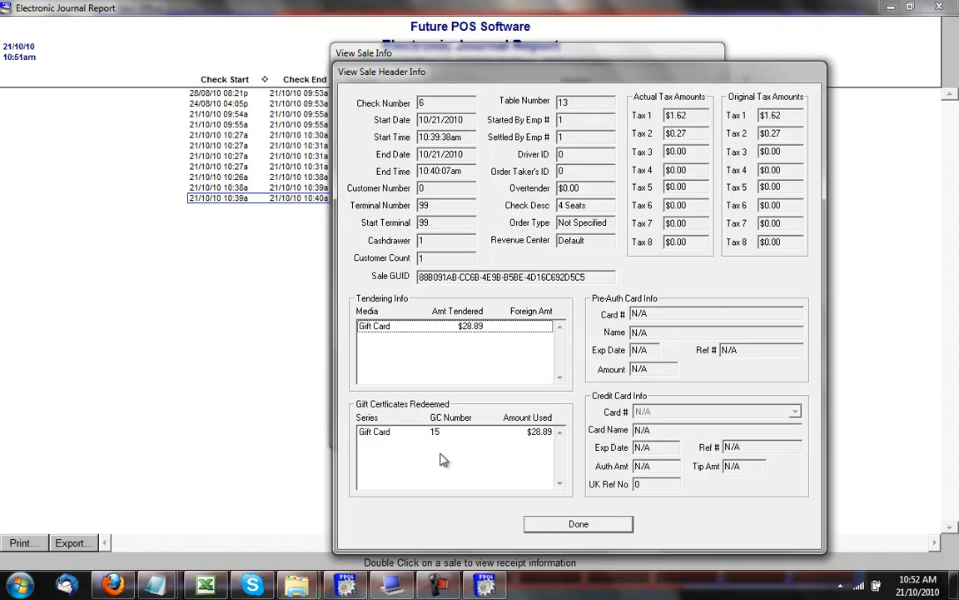
left_click(575, 527)
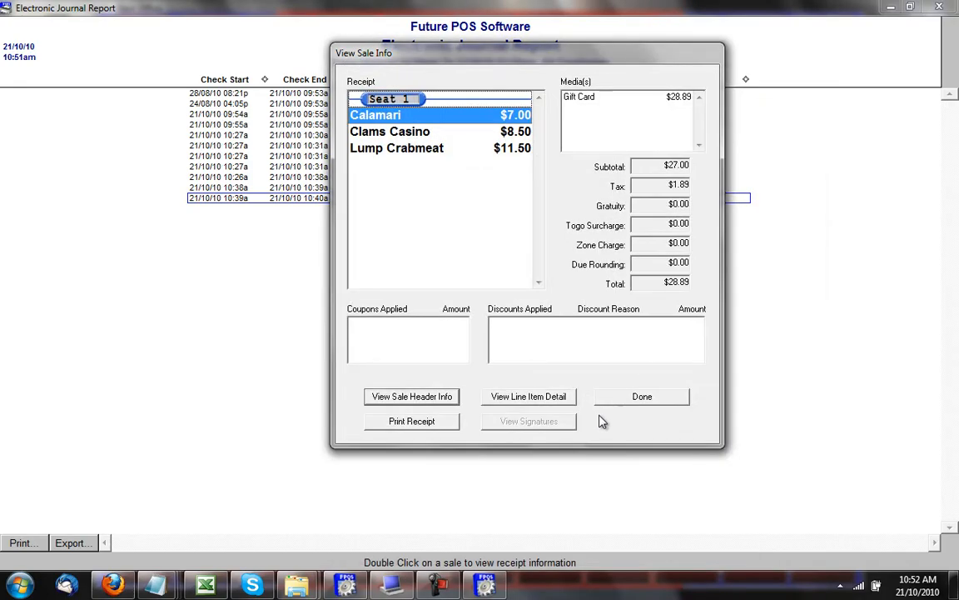
left_click(655, 397)
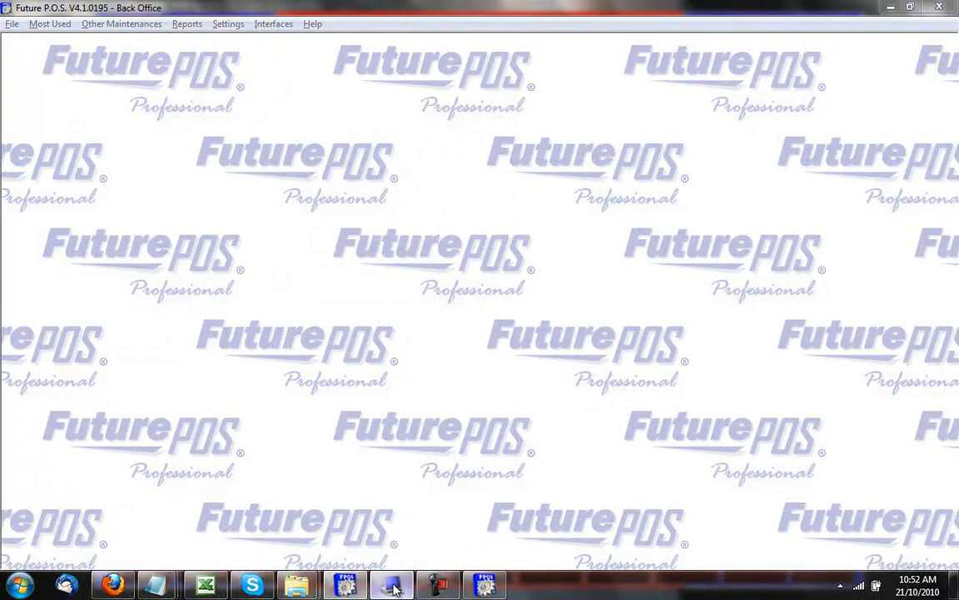
left_click(392, 586)
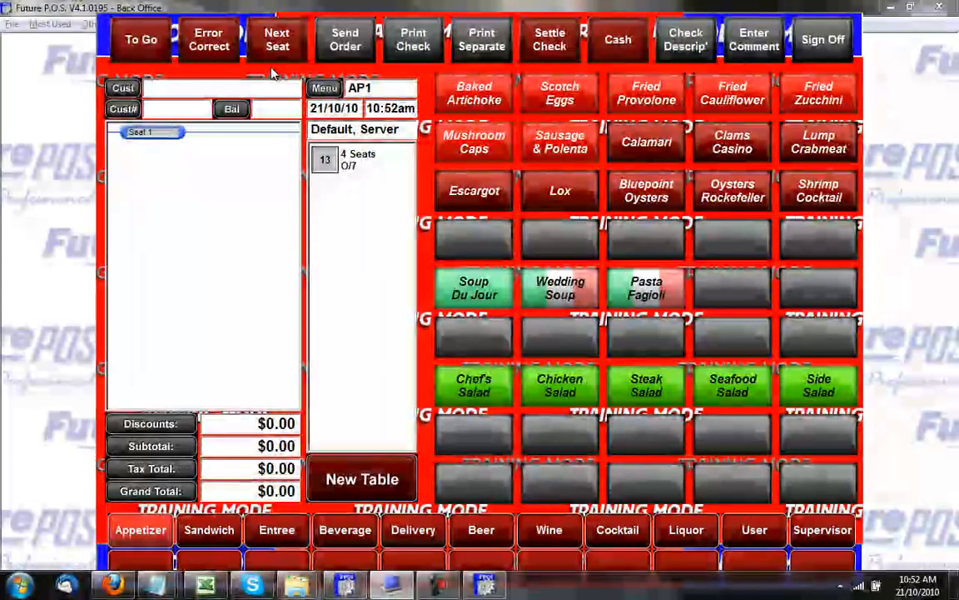